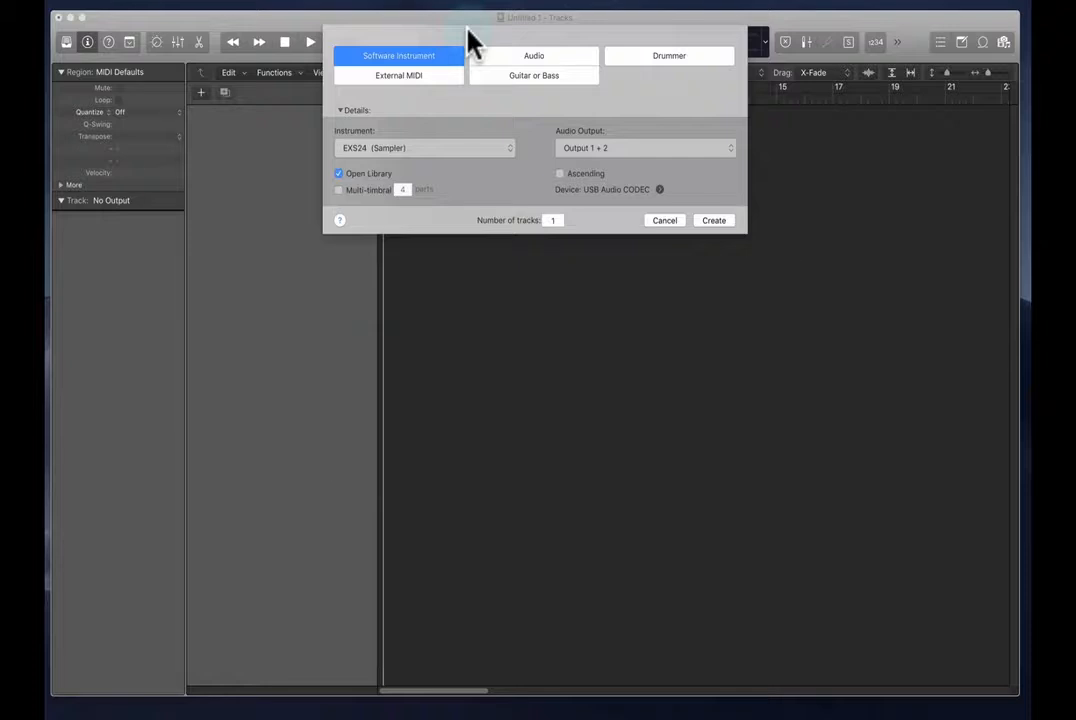
Create a software instrument track using Drum Kit Designer in stereo
left_click(420, 58)
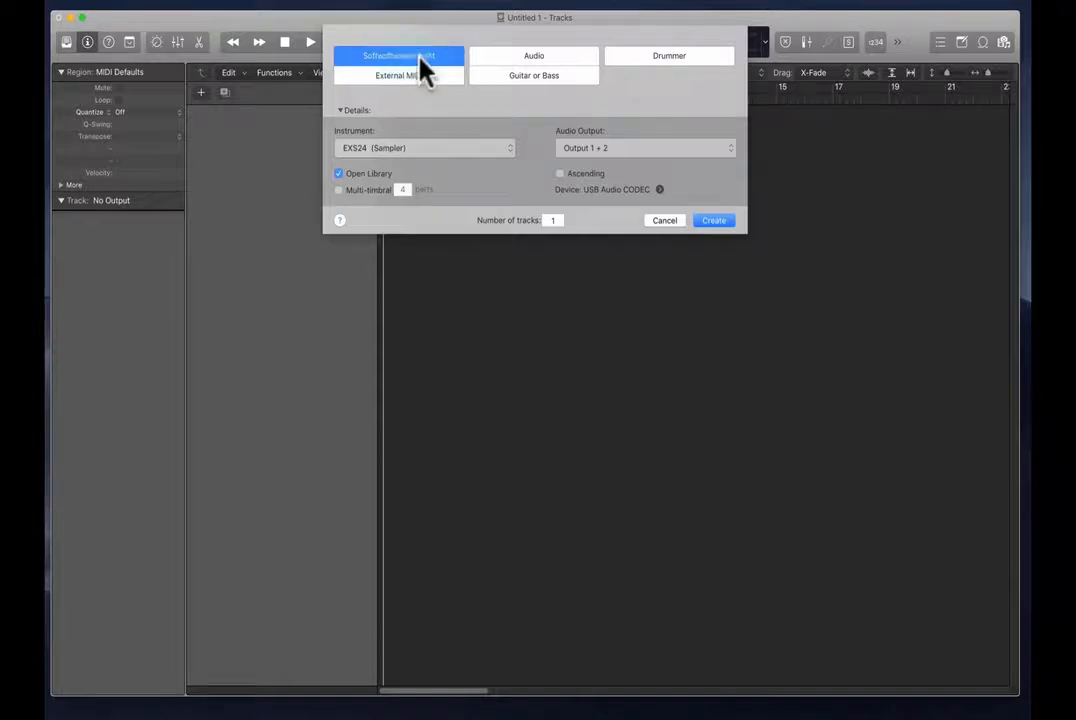
left_click(437, 150)
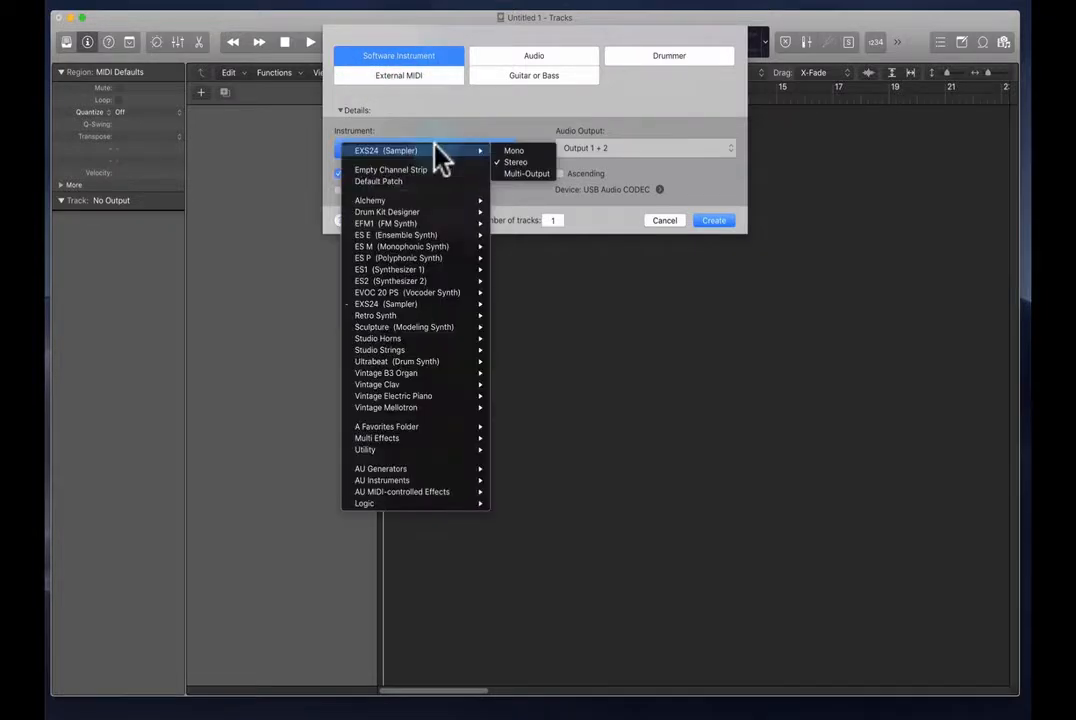
mouse_move(430, 212)
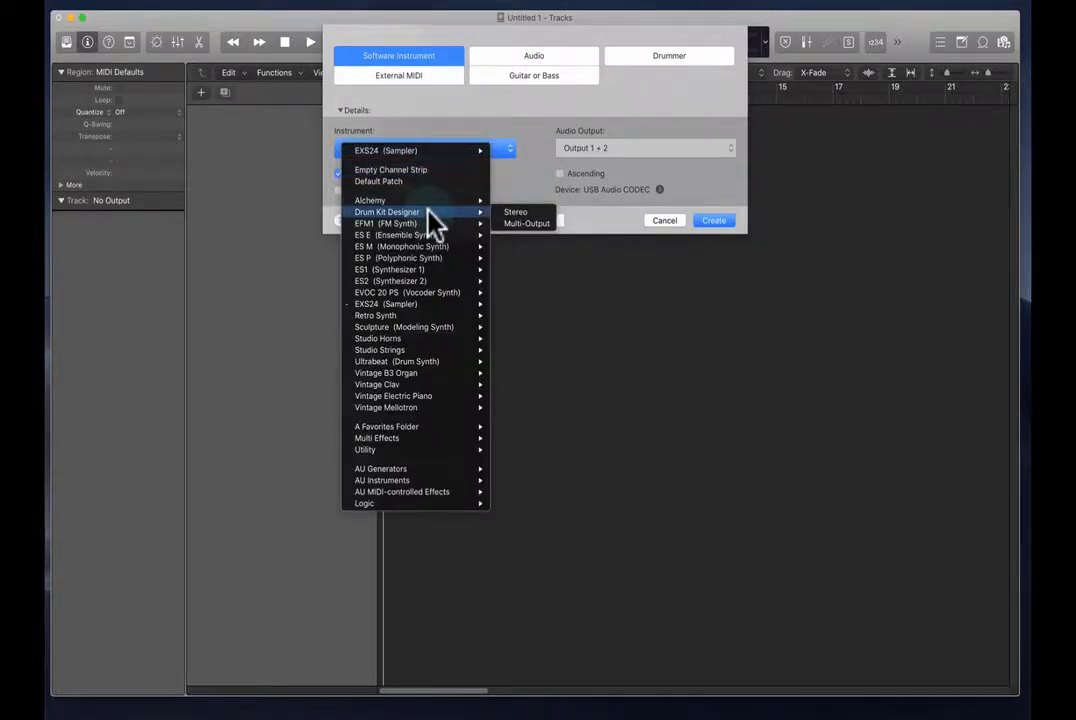
left_click(510, 212)
key("Return")
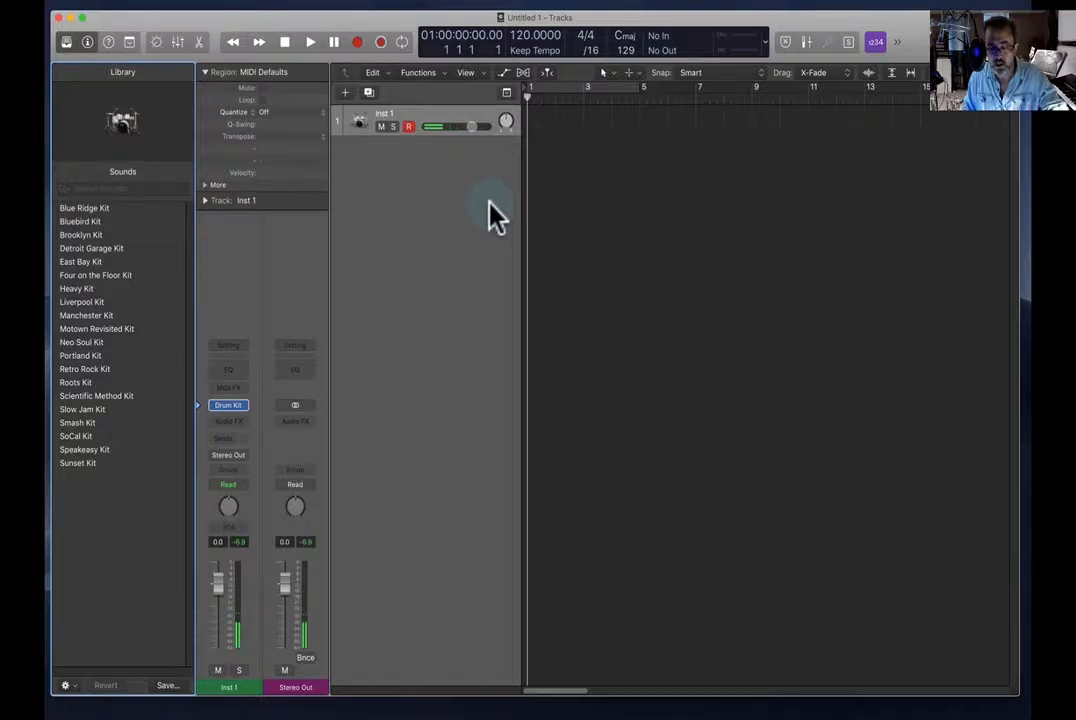
Audition drum sounds on the Musical Typing keyboard, lowering its octave twice, and close the keyboard
key("super+k")
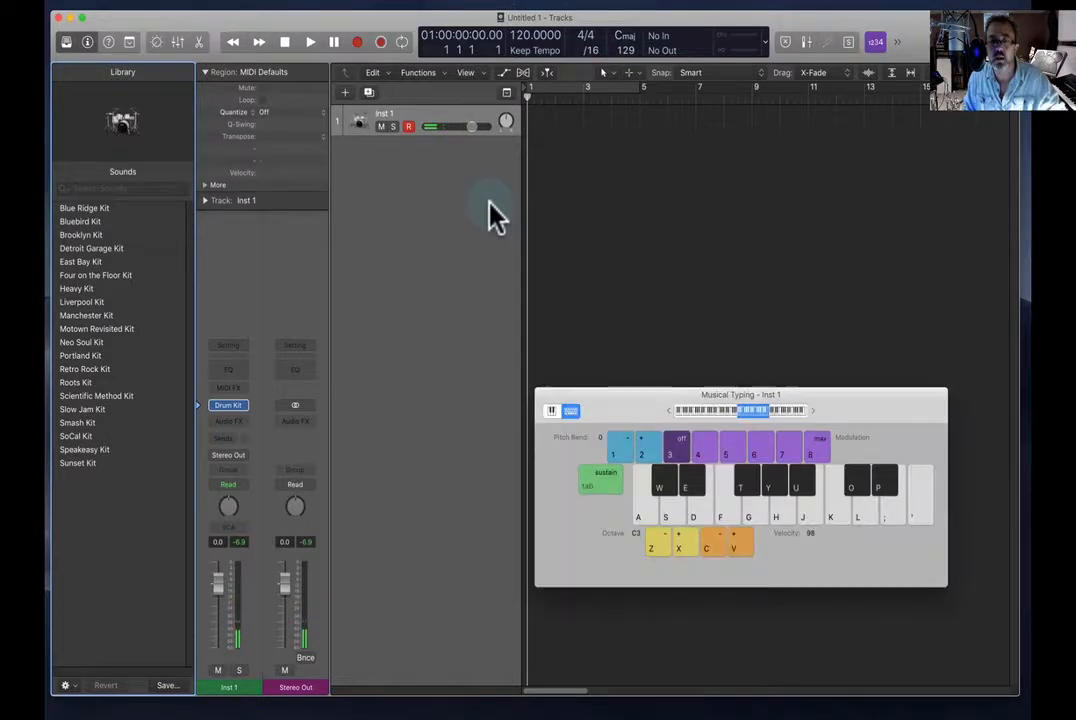
left_click(641, 521)
left_click(641, 521)
key("z")
key("a")
key("z")
key("a")
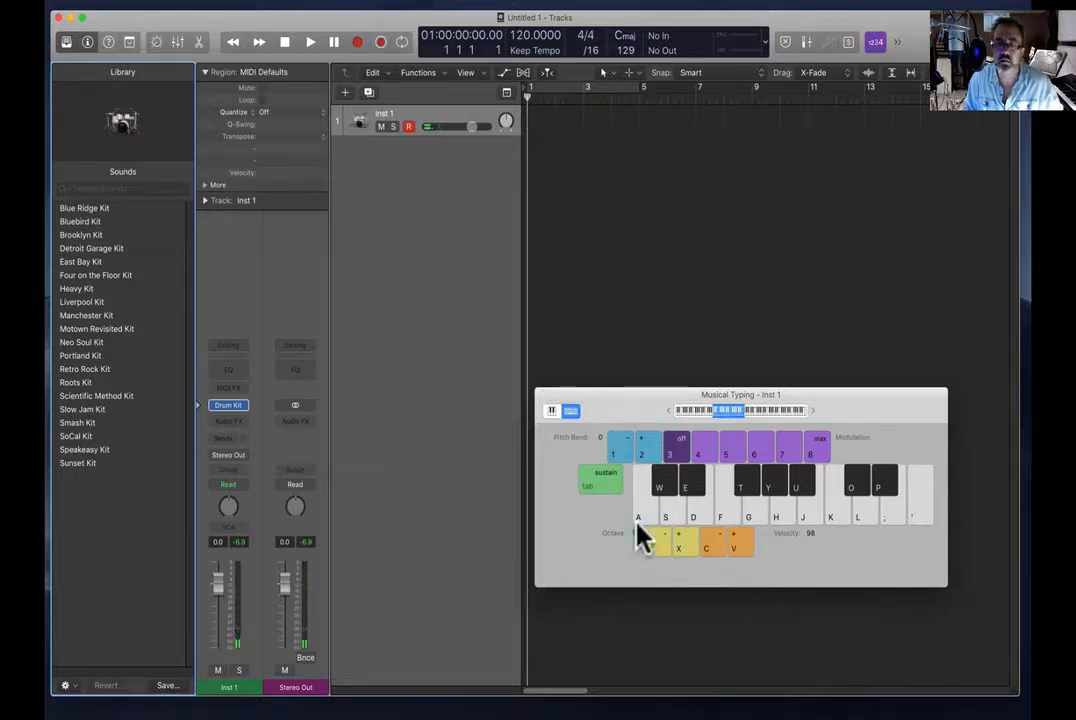
key("super+k")
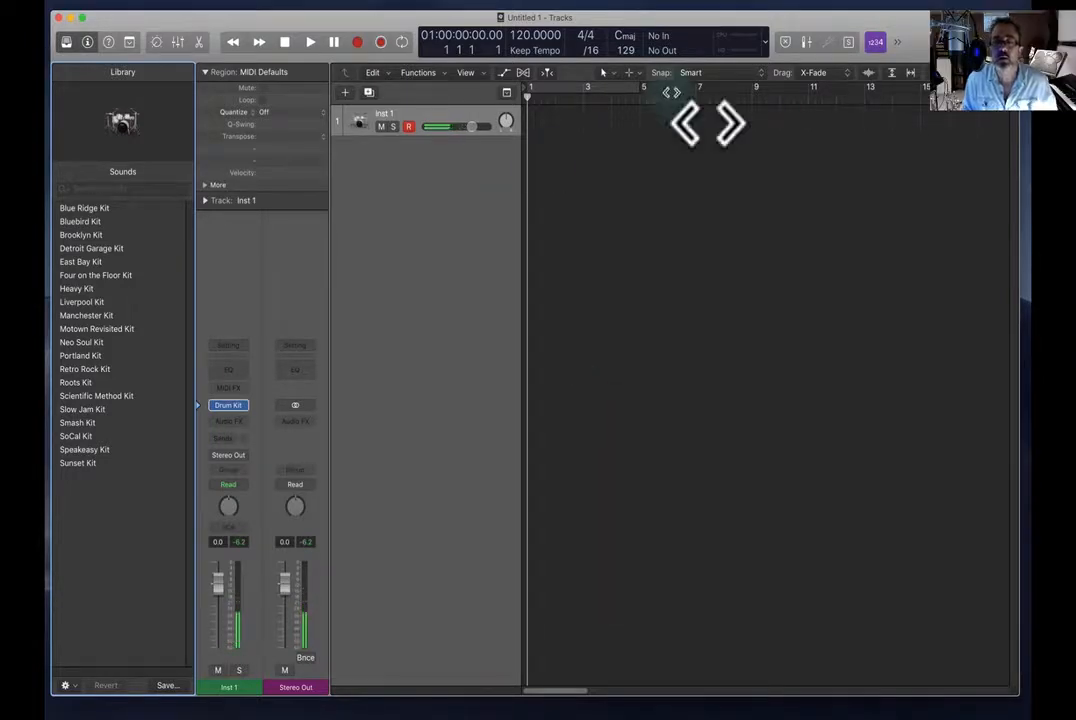
Record a two-bar kick and snare pattern on the drum track from bar 1
left_click(875, 44)
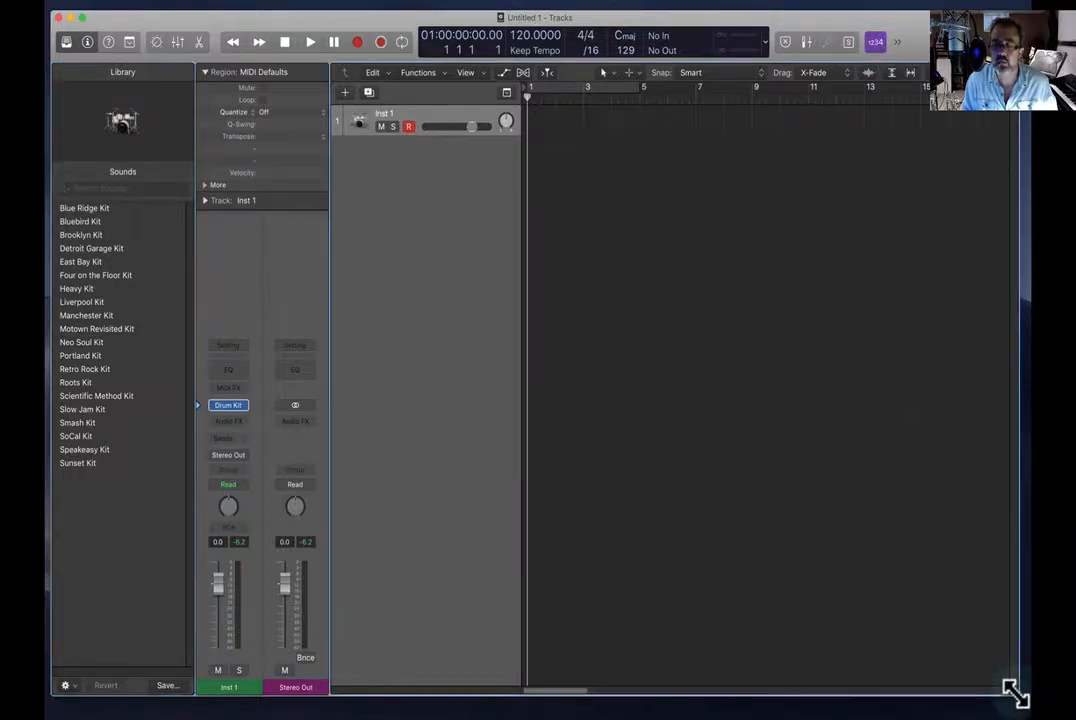
left_click_drag(1017, 692, 1030, 695)
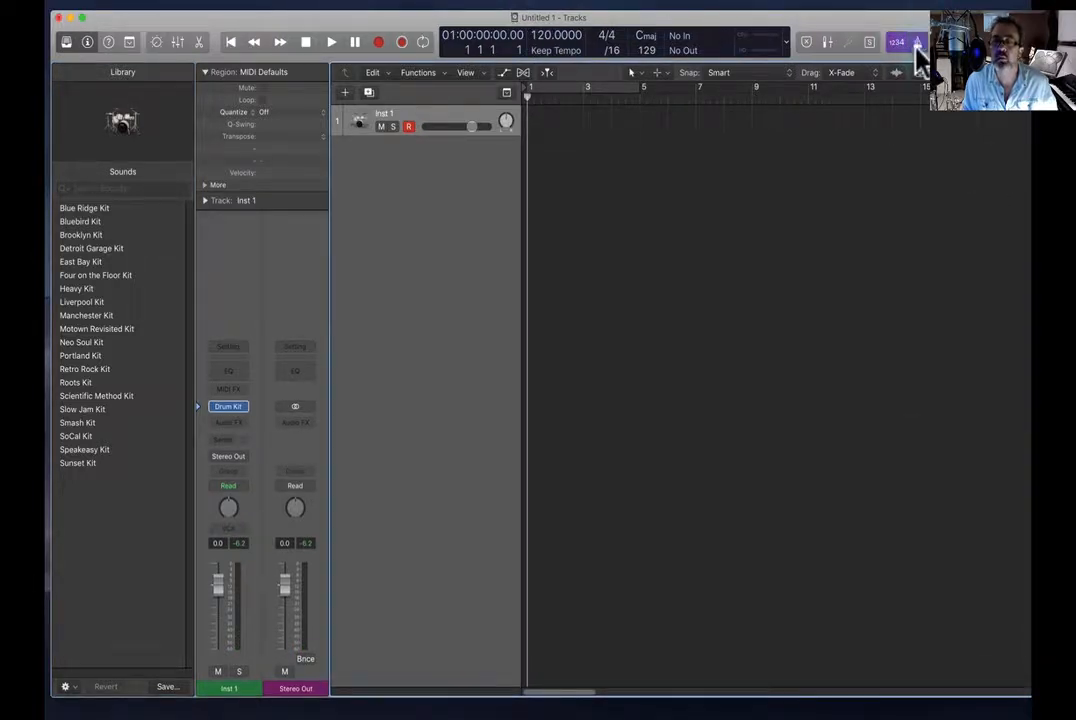
left_click(379, 42)
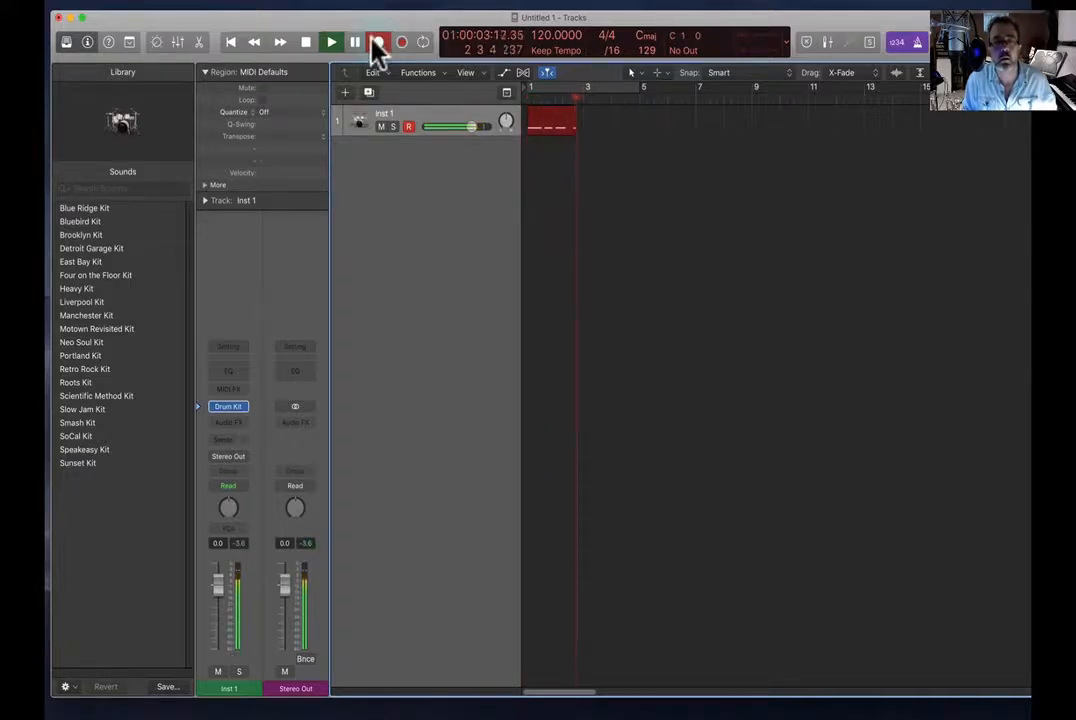
left_click(305, 42)
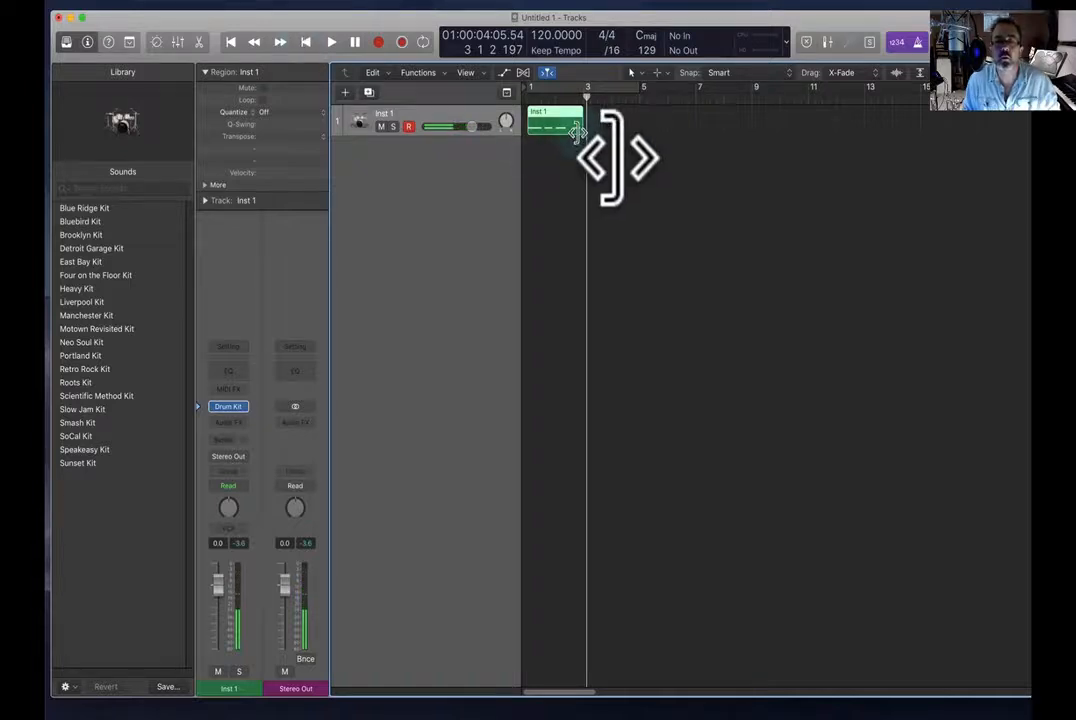
Play back the recorded drum region from bar 1 and open it in an enlarged Piano Roll
left_click(529, 97)
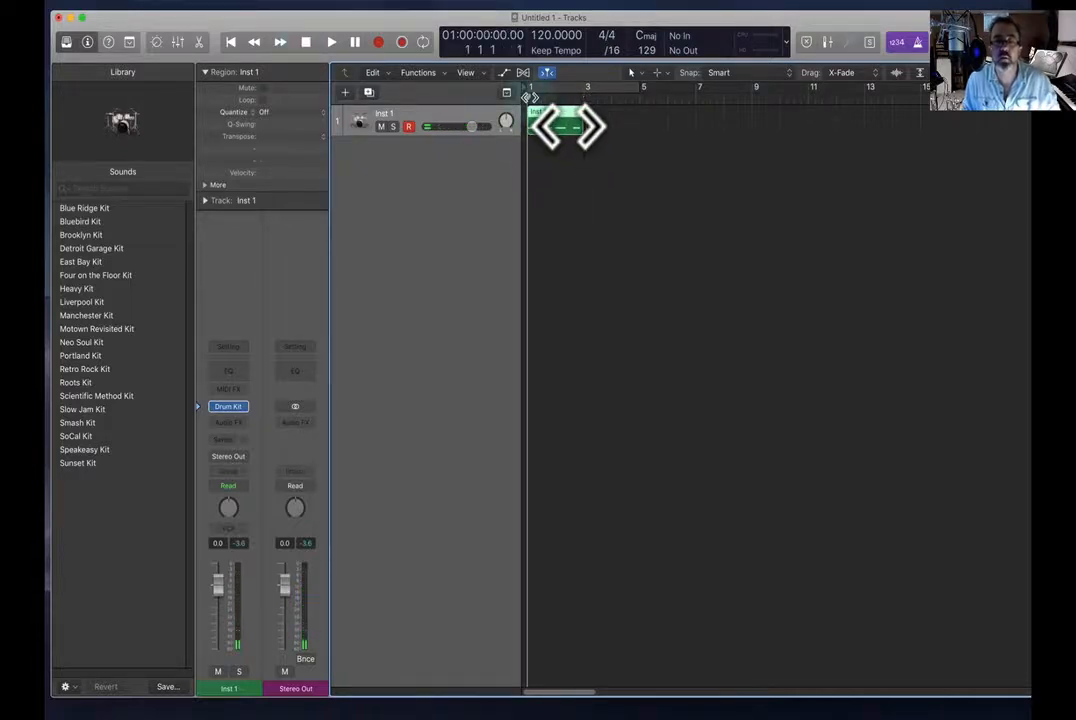
key("space")
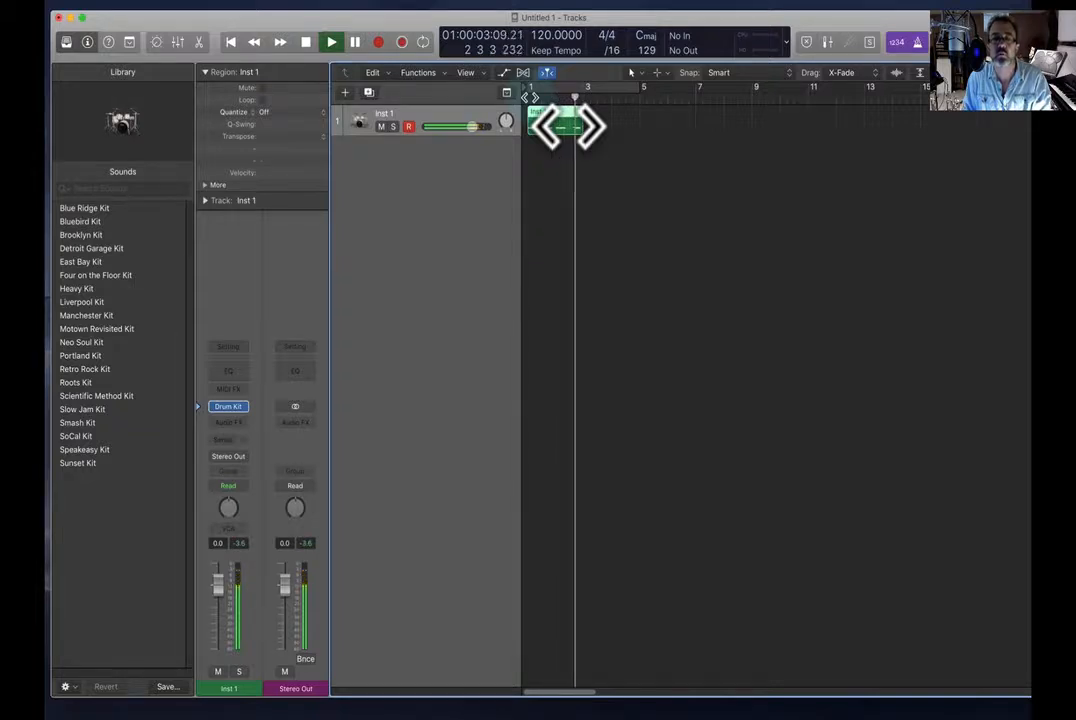
double_click(556, 122)
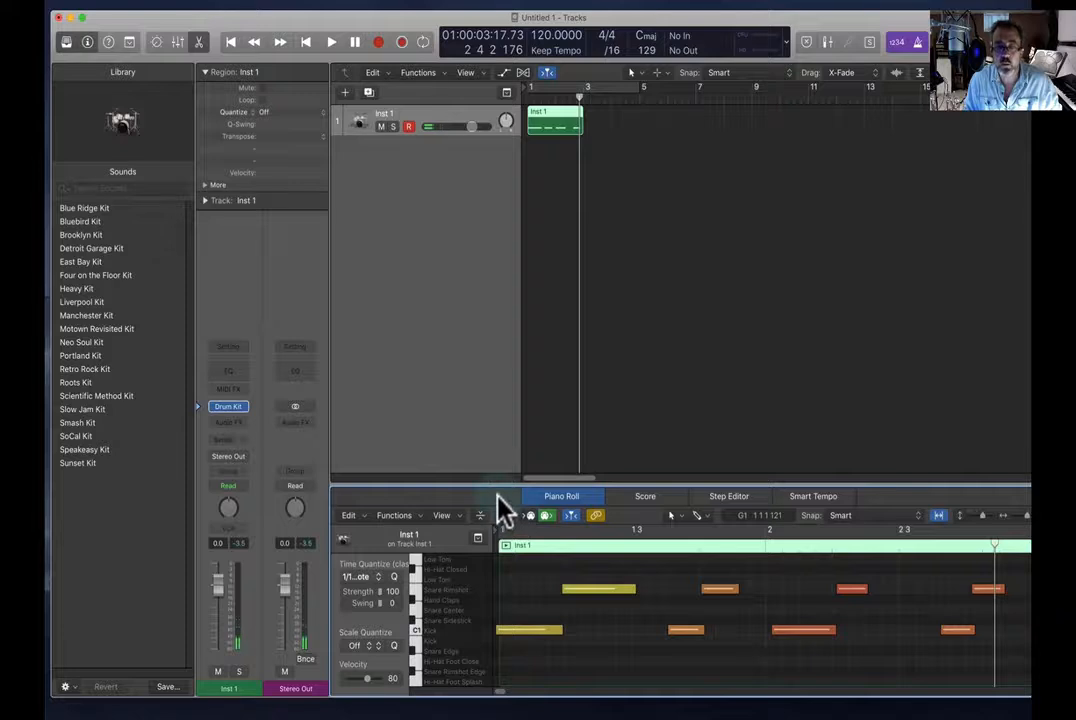
left_click_drag(498, 484, 497, 422)
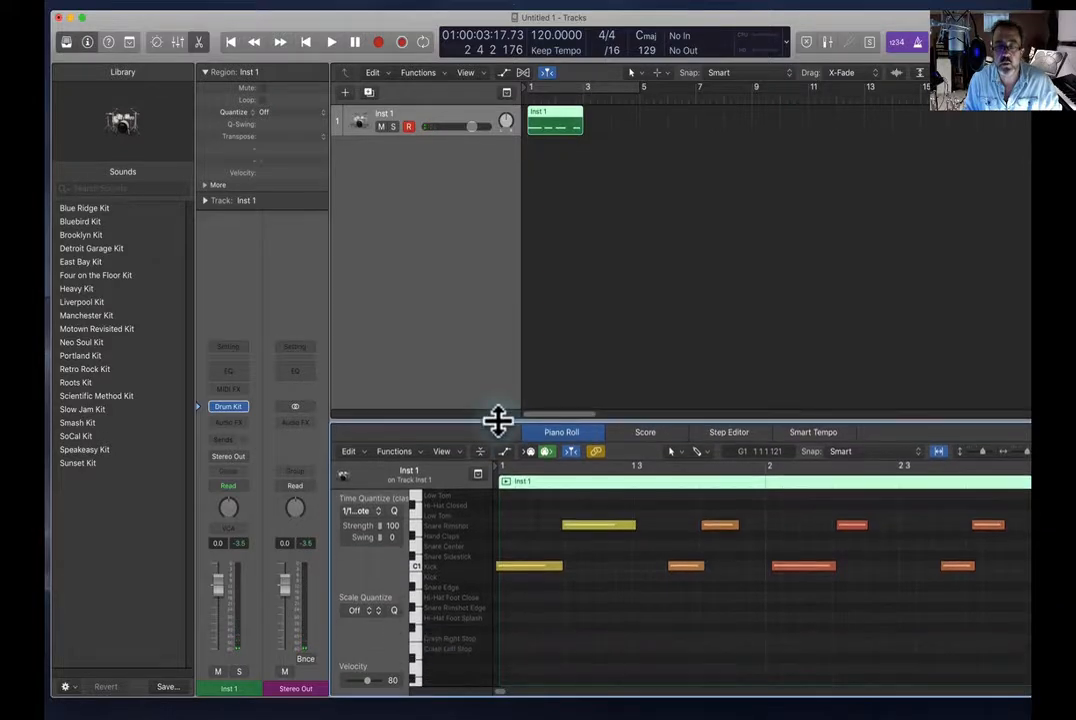
Move the first kick note onto the start of bar 1 and hide the Library to widen the note editor
left_click(505, 567)
left_click_drag(510, 577, 518, 583)
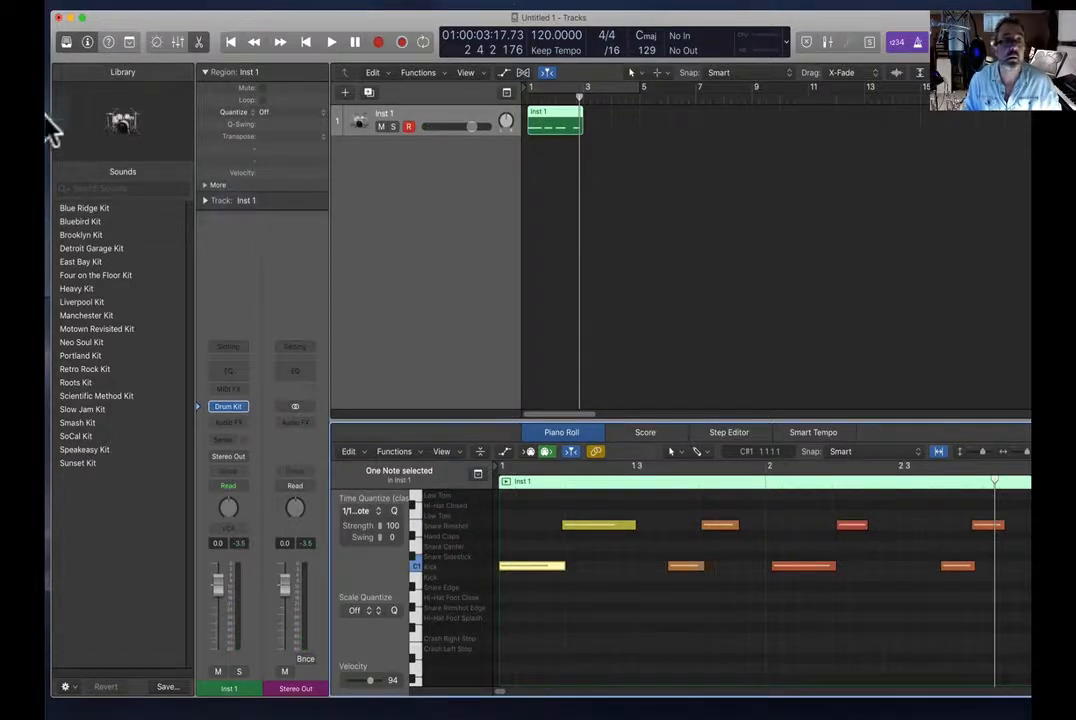
left_click(66, 42)
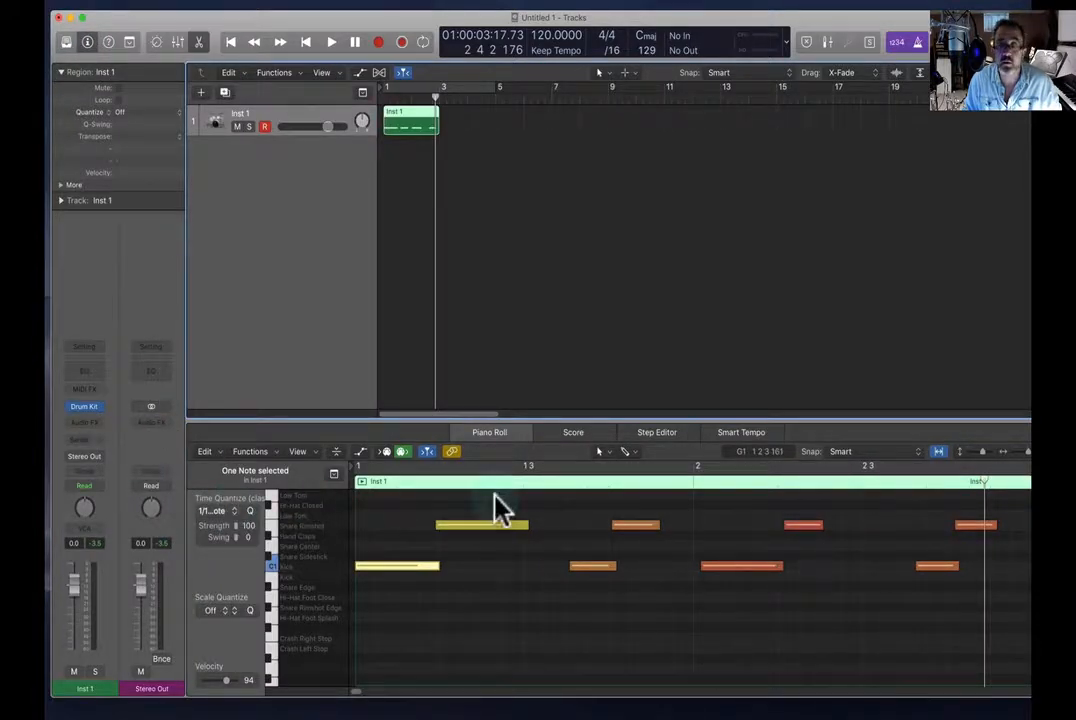
left_click_drag(1046, 697, 1075, 696)
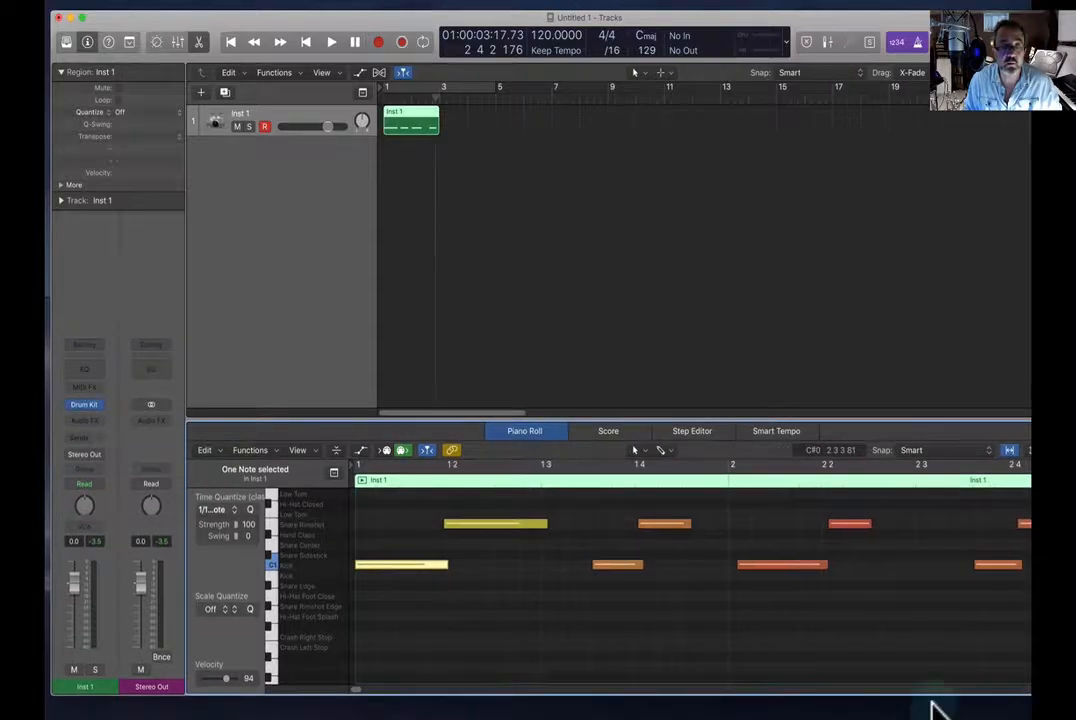
Quantize all the kick and snare notes in the region to 1/8 Note
left_click(236, 510)
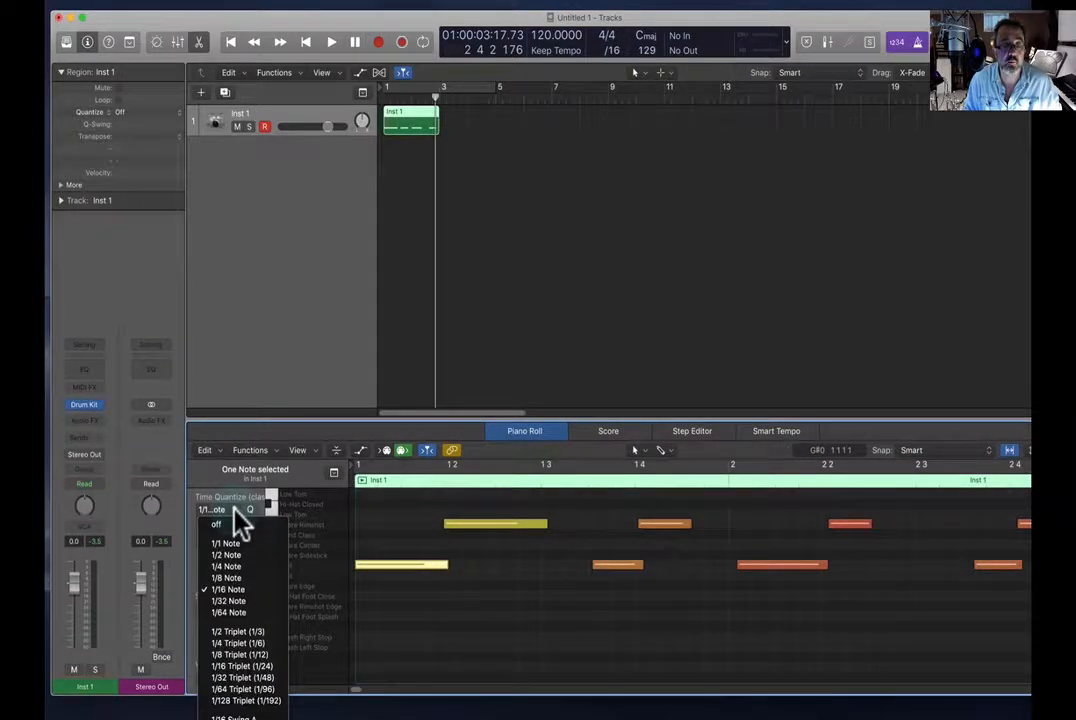
left_click(236, 579)
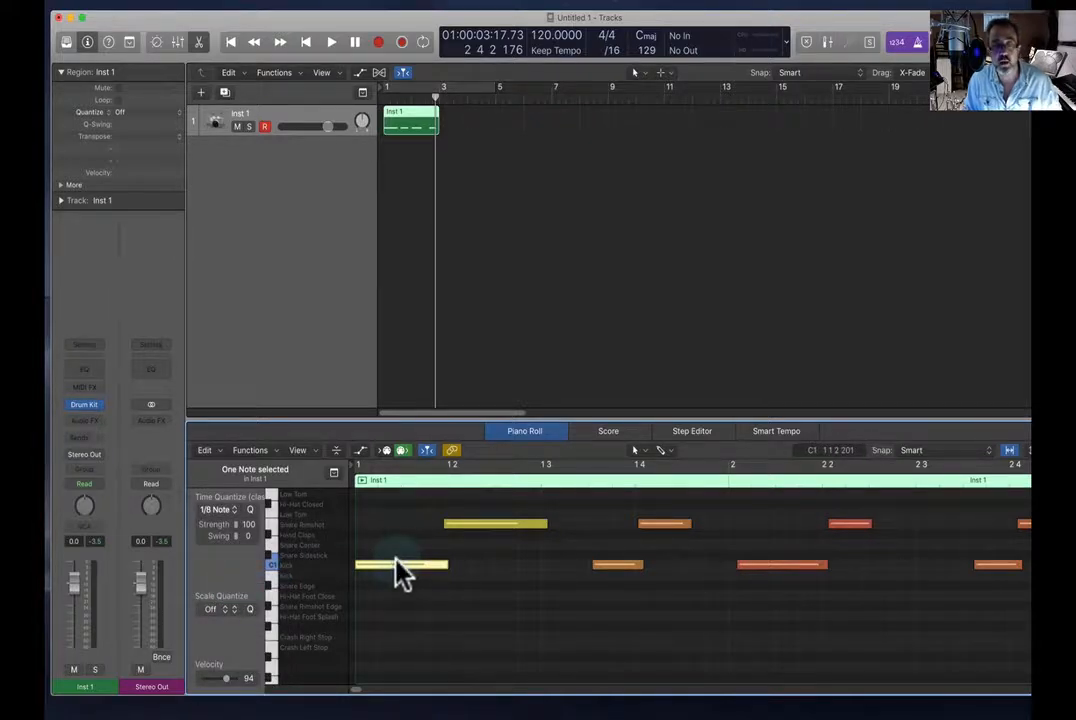
key("super+a")
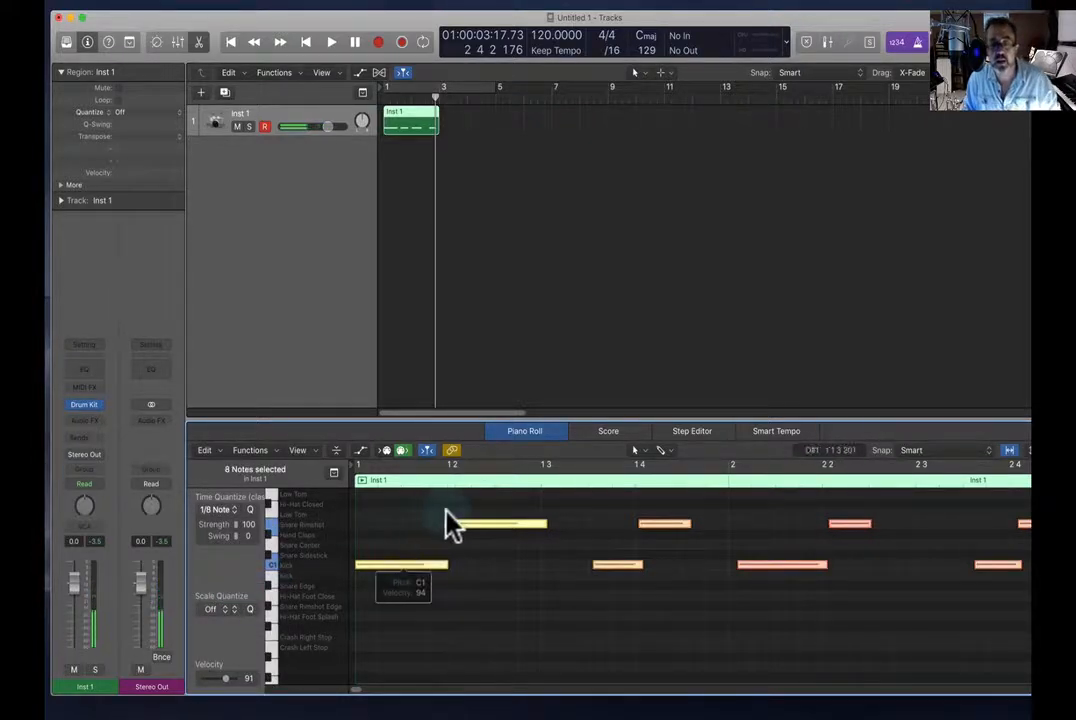
key("q")
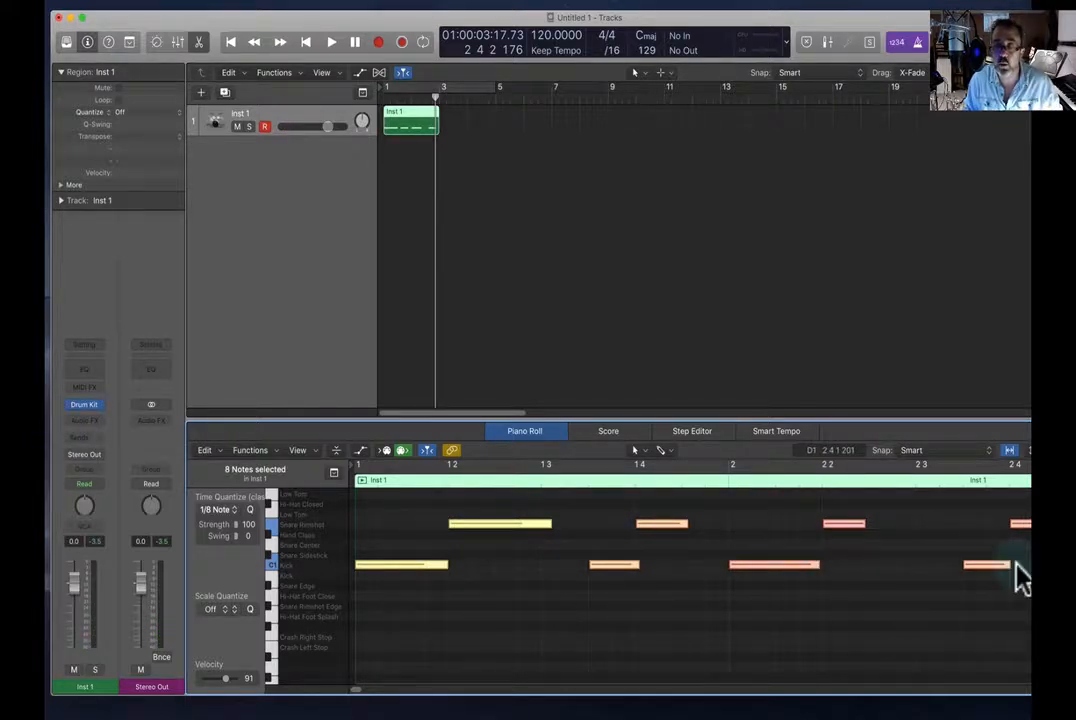
left_click_drag(1031, 692, 1012, 703)
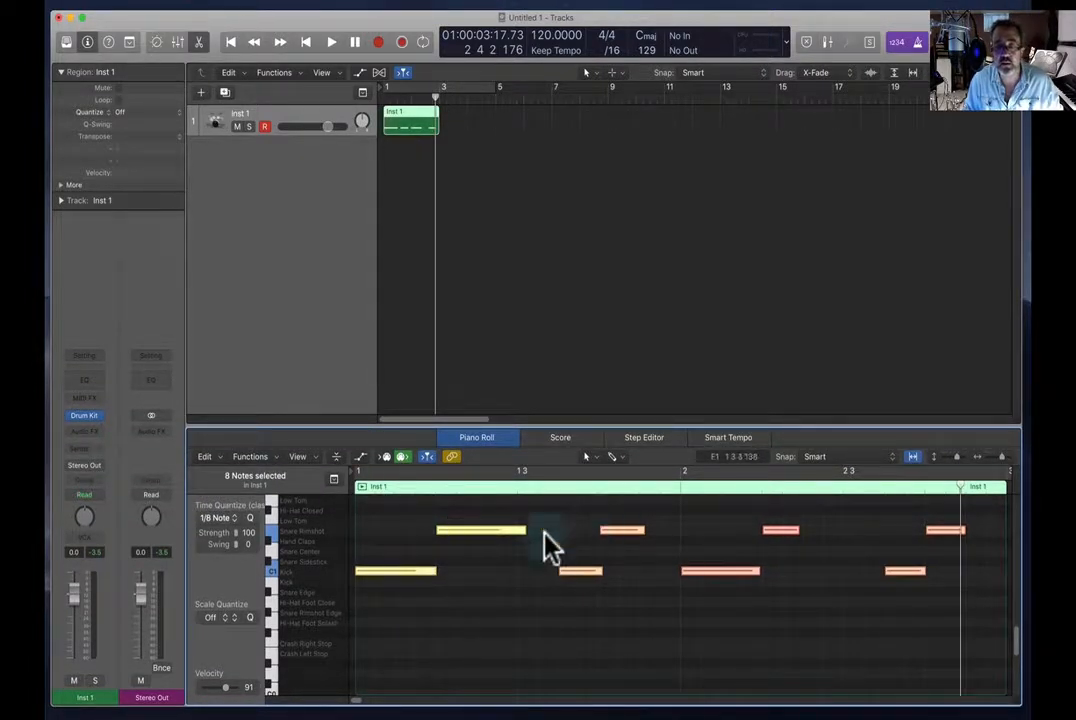
Select the second kick note and check its details in the floating event display, closing the display when done
left_click(581, 570)
mouse_move(583, 569)
left_mouse_down()
mouse_move(583, 593)
mouse_move(585, 571)
left_mouse_up()
left_click(580, 622)
left_click(579, 571)
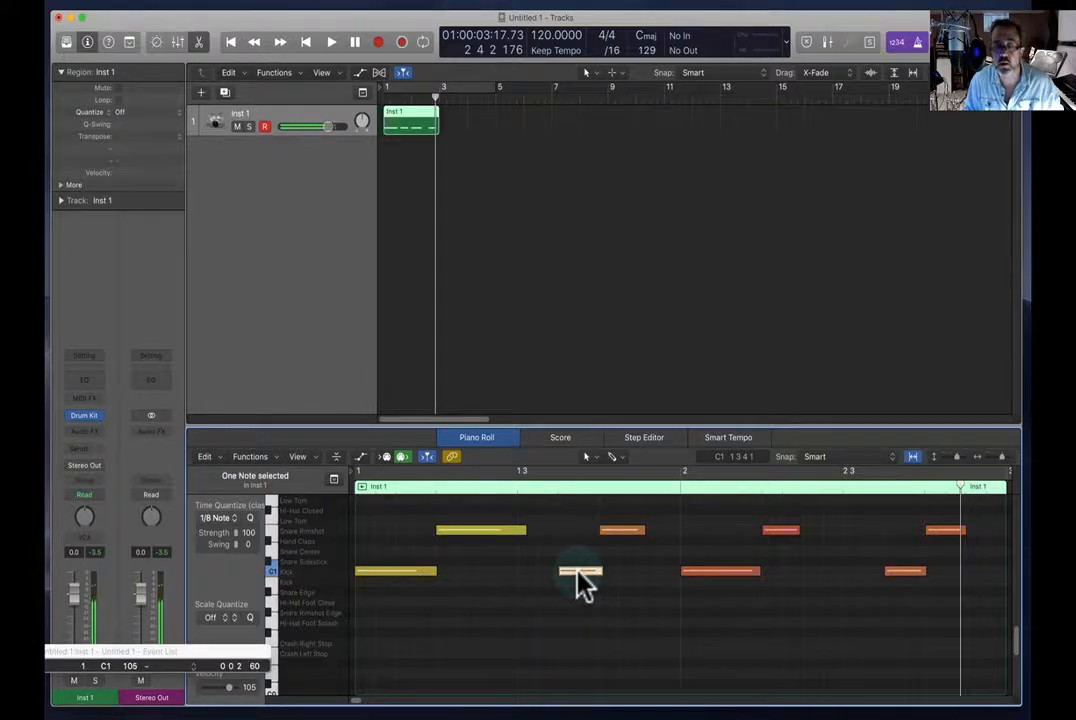
mouse_move(579, 571)
left_mouse_down()
mouse_move(579, 559)
mouse_move(577, 591)
mouse_move(579, 571)
left_mouse_up()
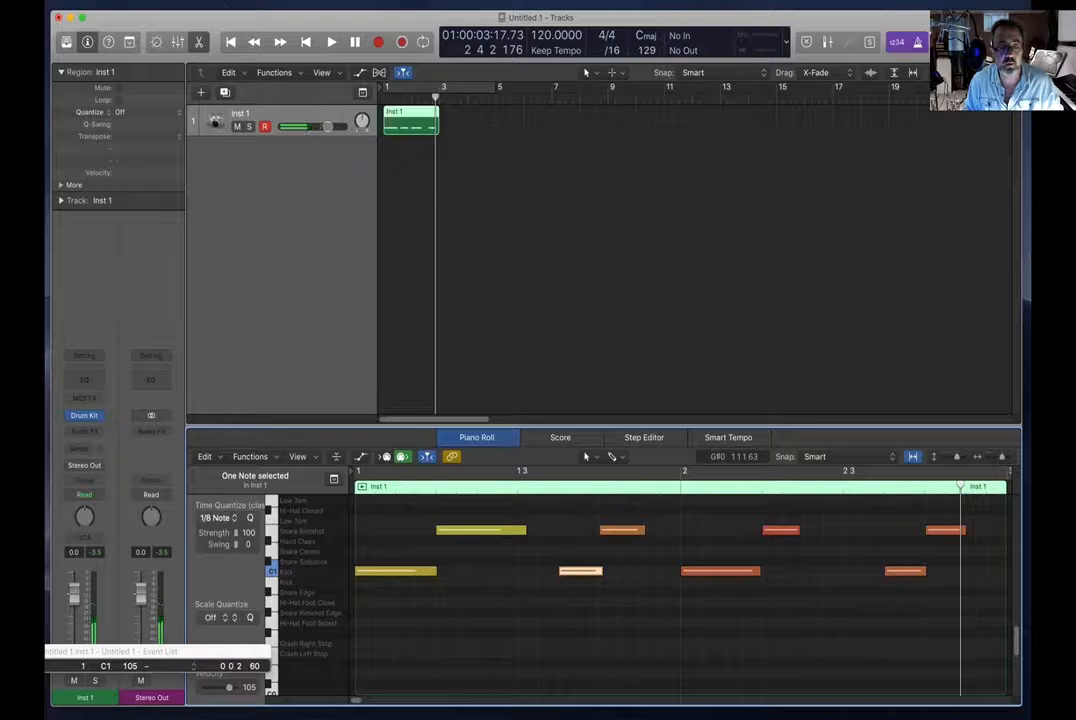
key("alt+e")
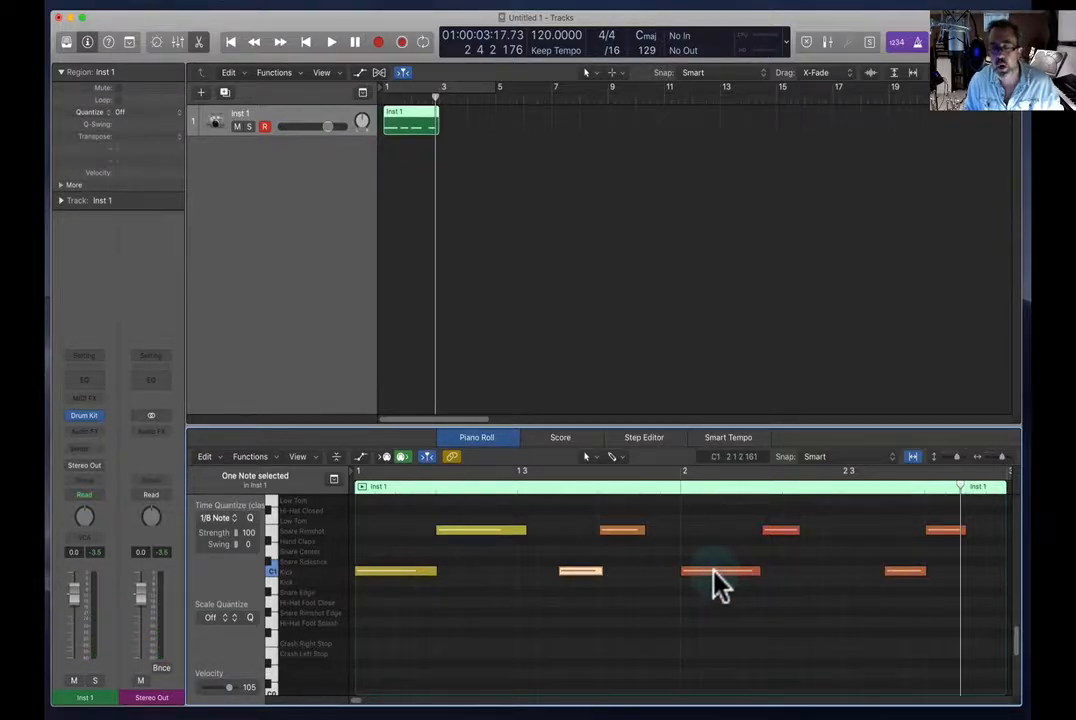
Select the first snare note and examine its velocity setting in the Piano Roll
left_click(420, 575)
left_click(478, 530)
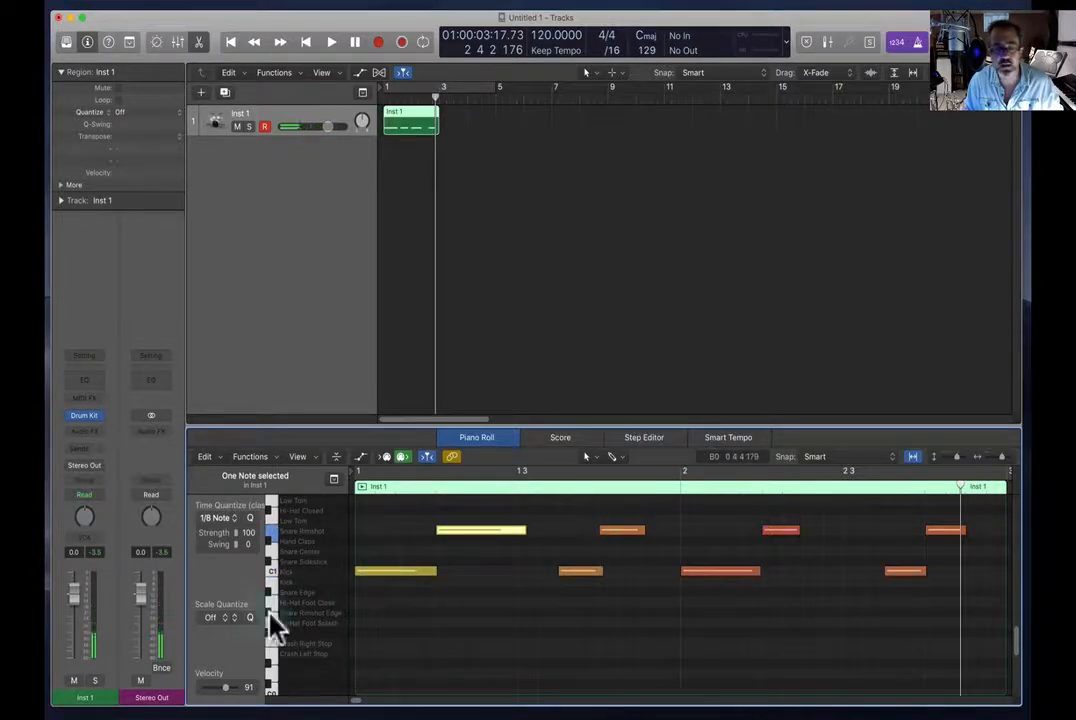
mouse_move(224, 688)
left_mouse_down()
mouse_move(211, 690)
mouse_move(230, 700)
left_mouse_up()
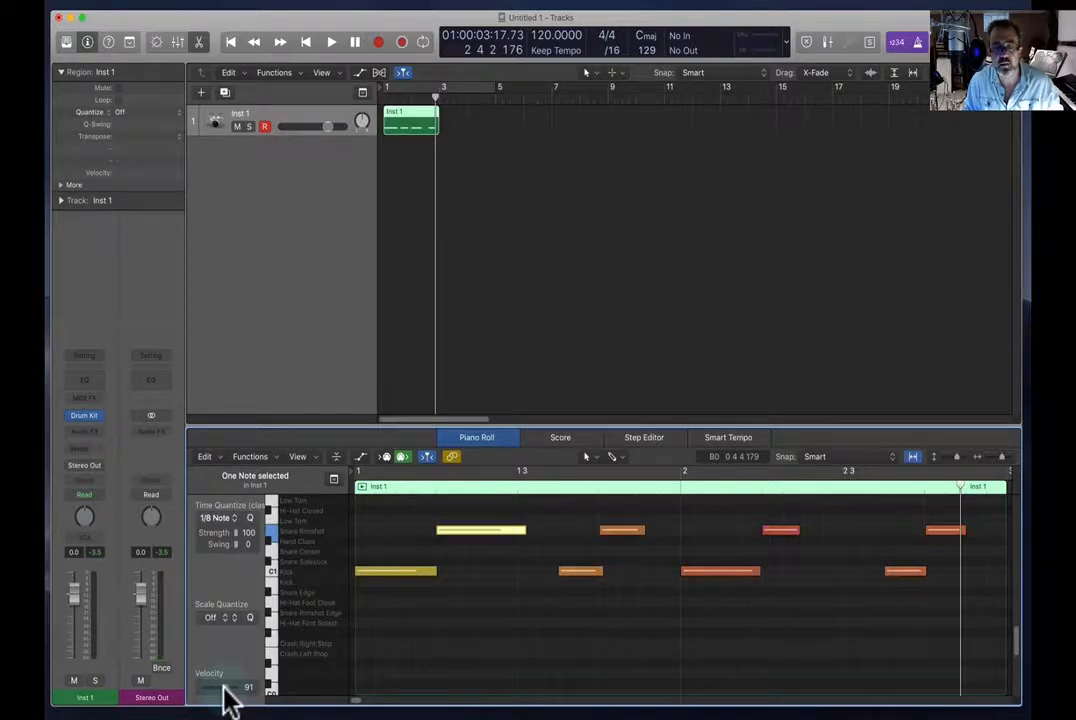
Play the quantized kick and snare pattern from bar 1 and stop playback at its end
left_click(385, 98)
left_click(332, 43)
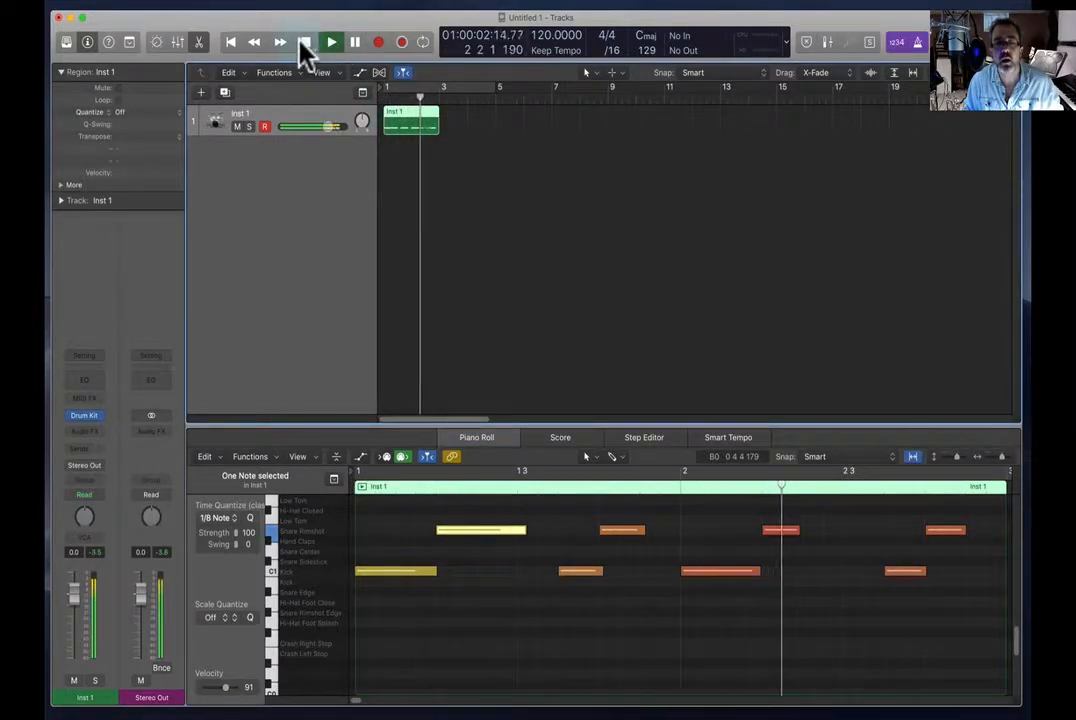
left_click(307, 42)
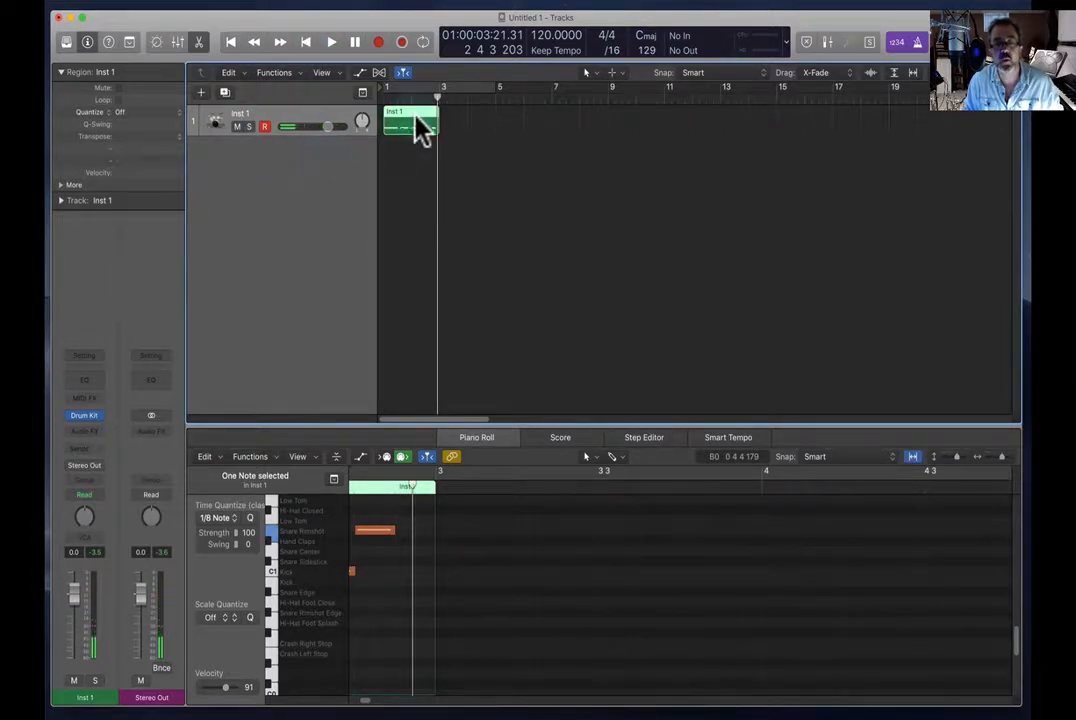
Duplicate the drum track with its same instrument settings and return the playhead to bar 1
left_click(225, 92)
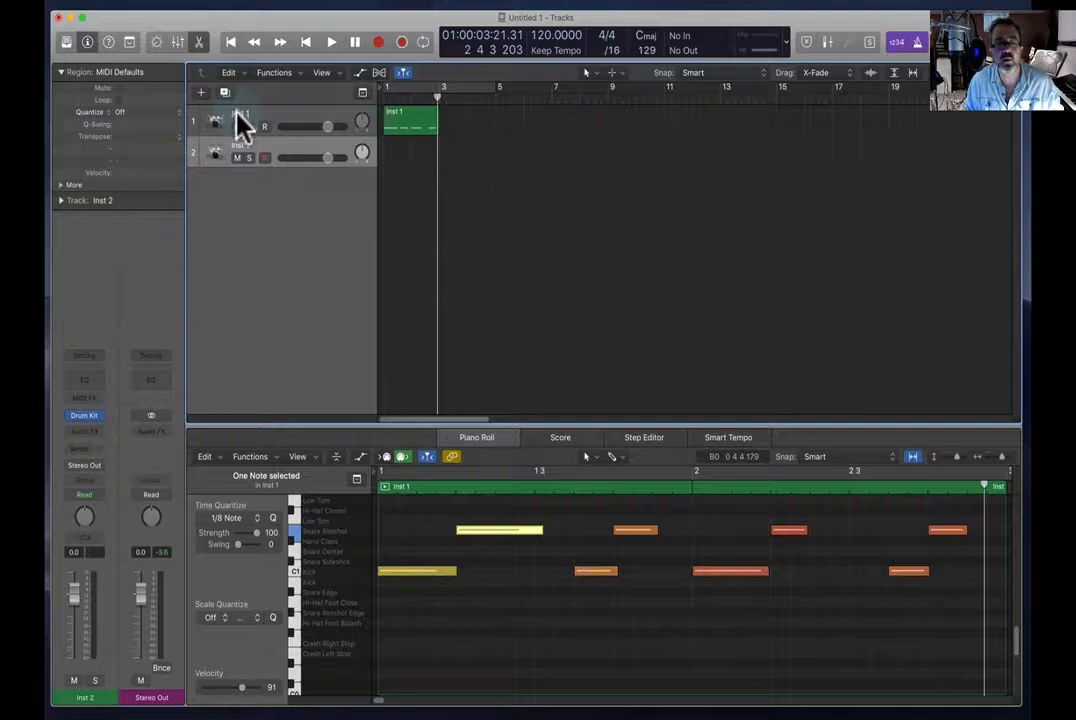
key("Return")
key("space")
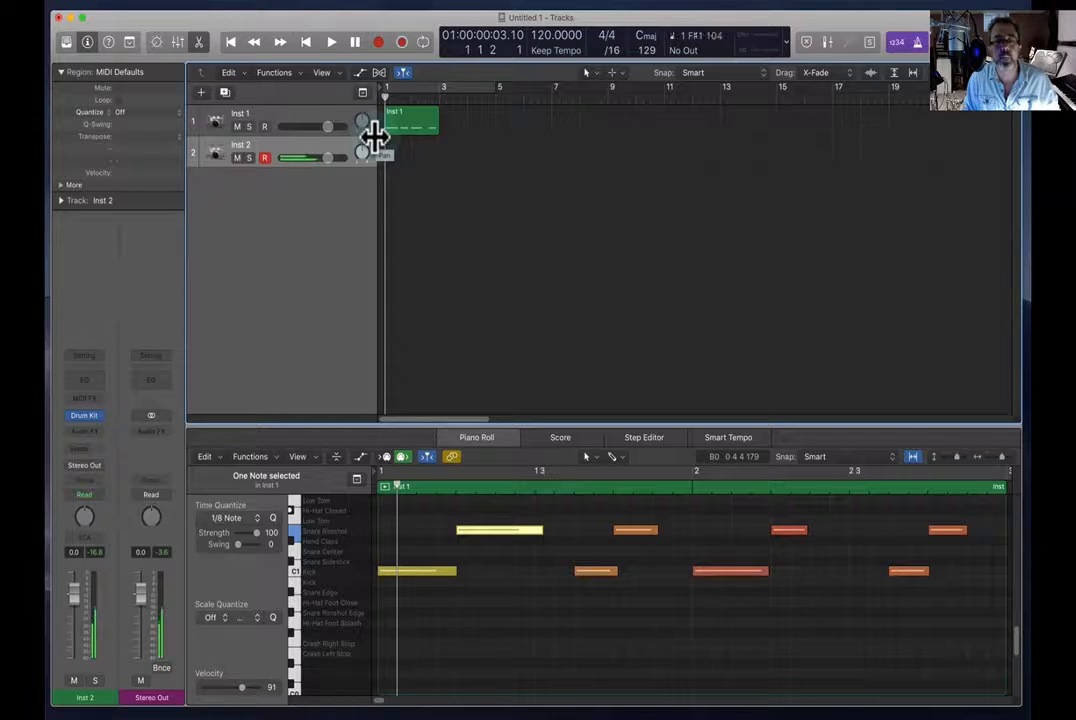
Record a hi-hat pattern on the second drum track and trim its region to end at bar 3
left_click(377, 42)
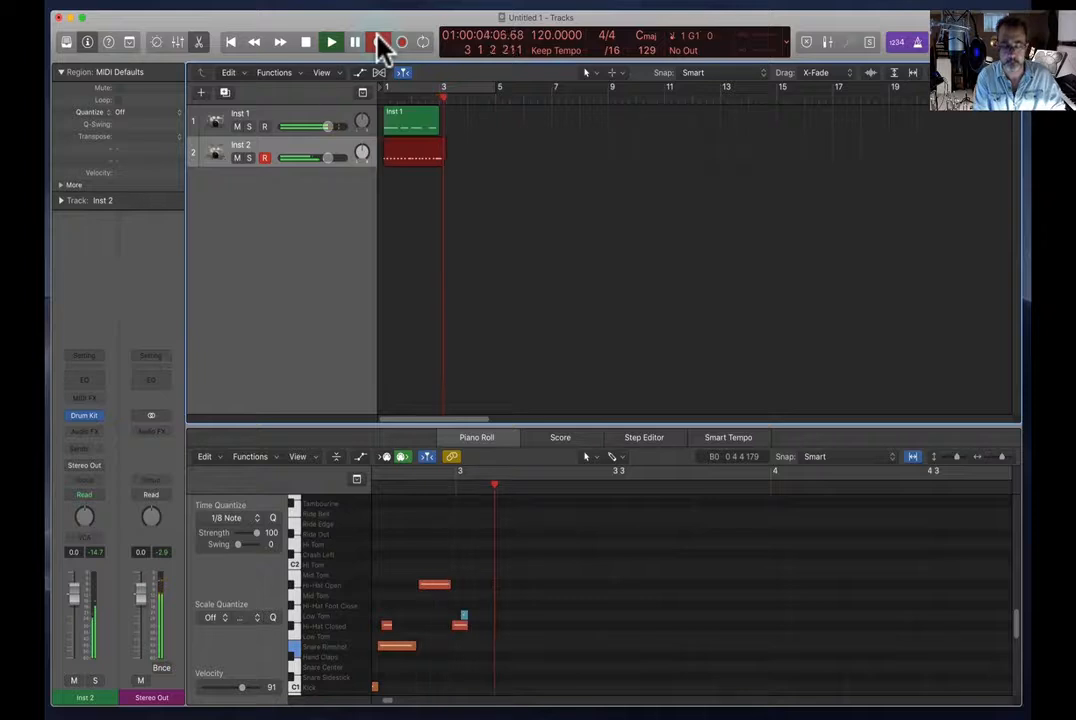
left_click(378, 39)
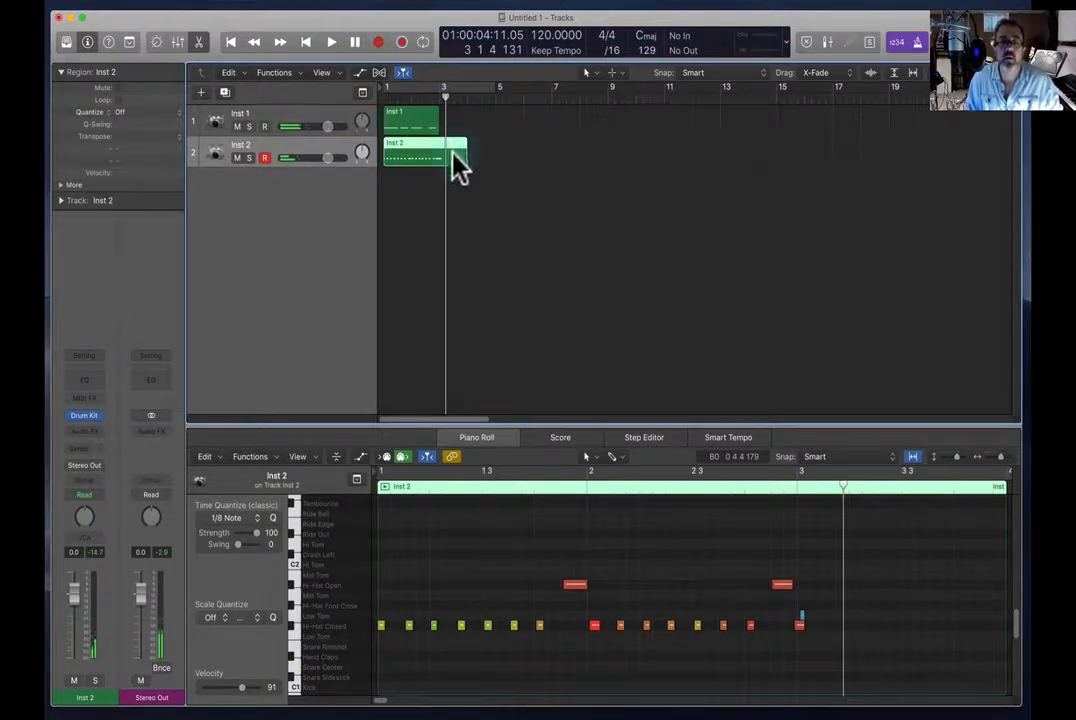
left_click_drag(463, 162, 437, 161)
left_click(413, 281)
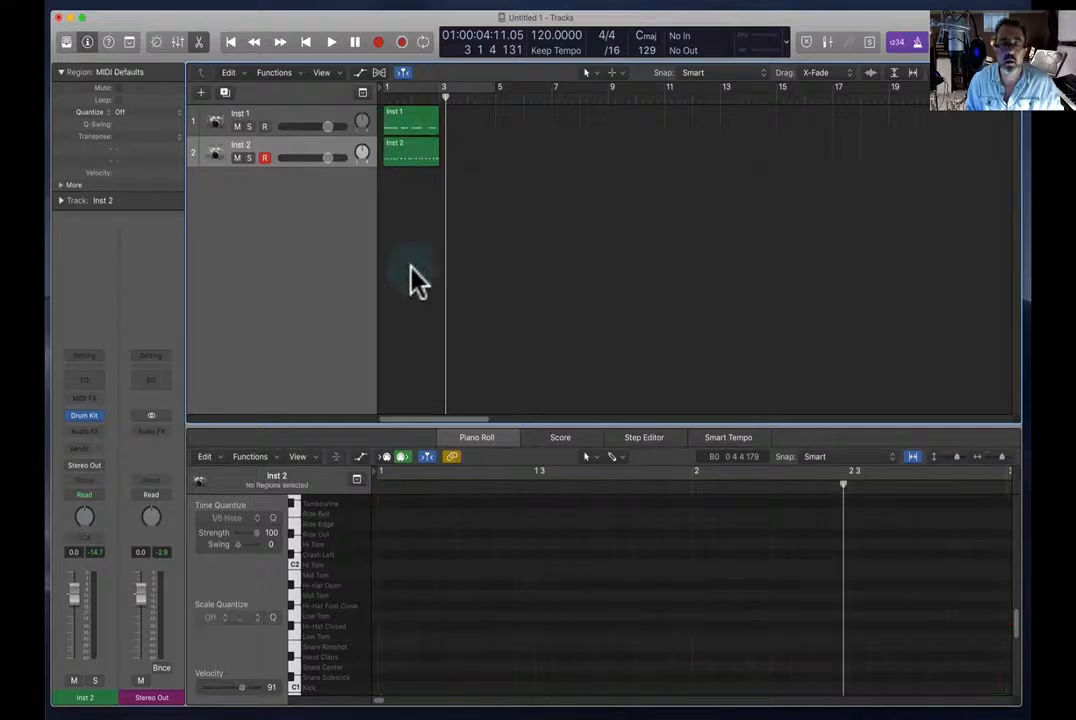
Quantize all hi-hat notes in the second track's region to 1/8 notes
left_click(408, 156)
left_click(485, 485)
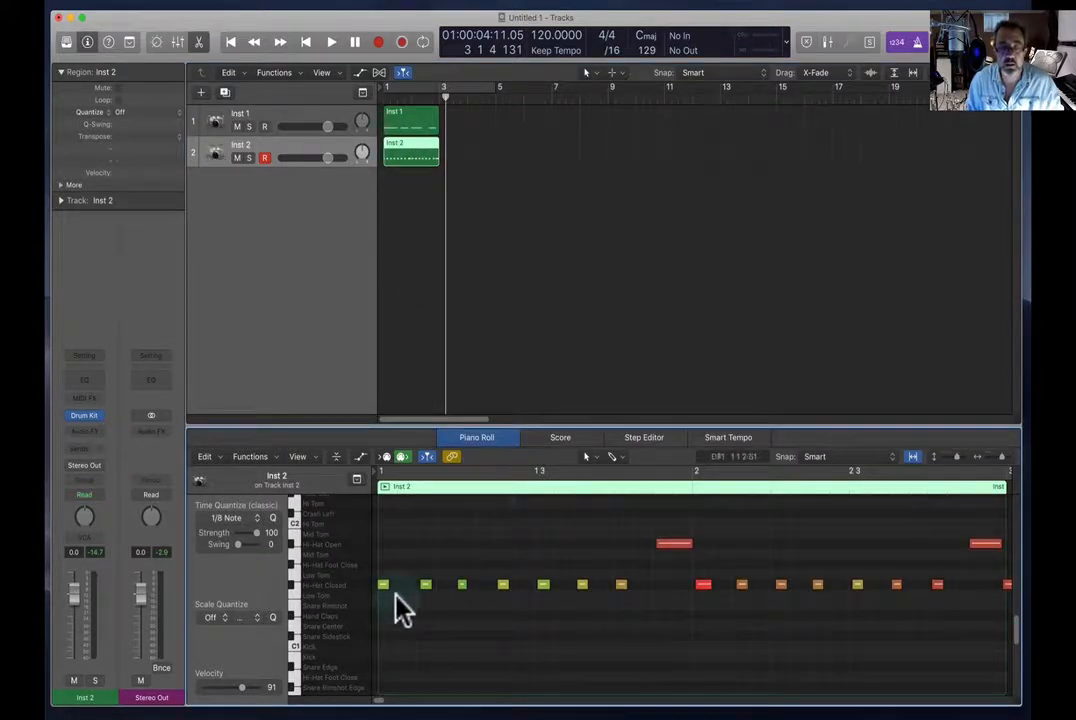
left_click(545, 585)
key("super+a")
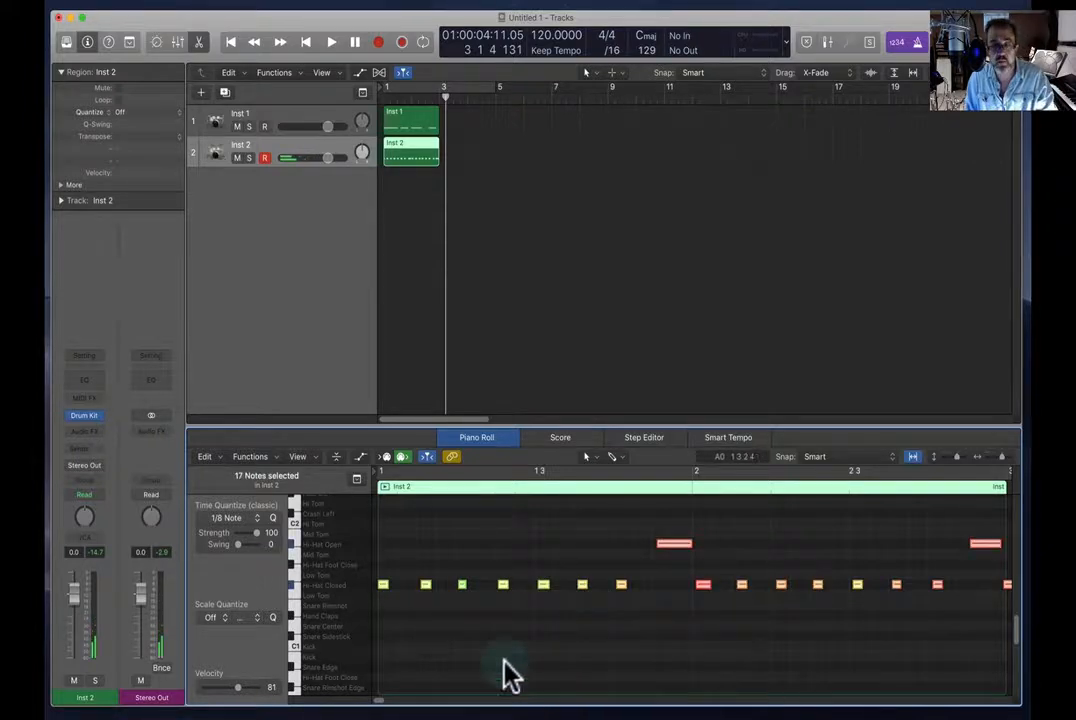
left_click(272, 518)
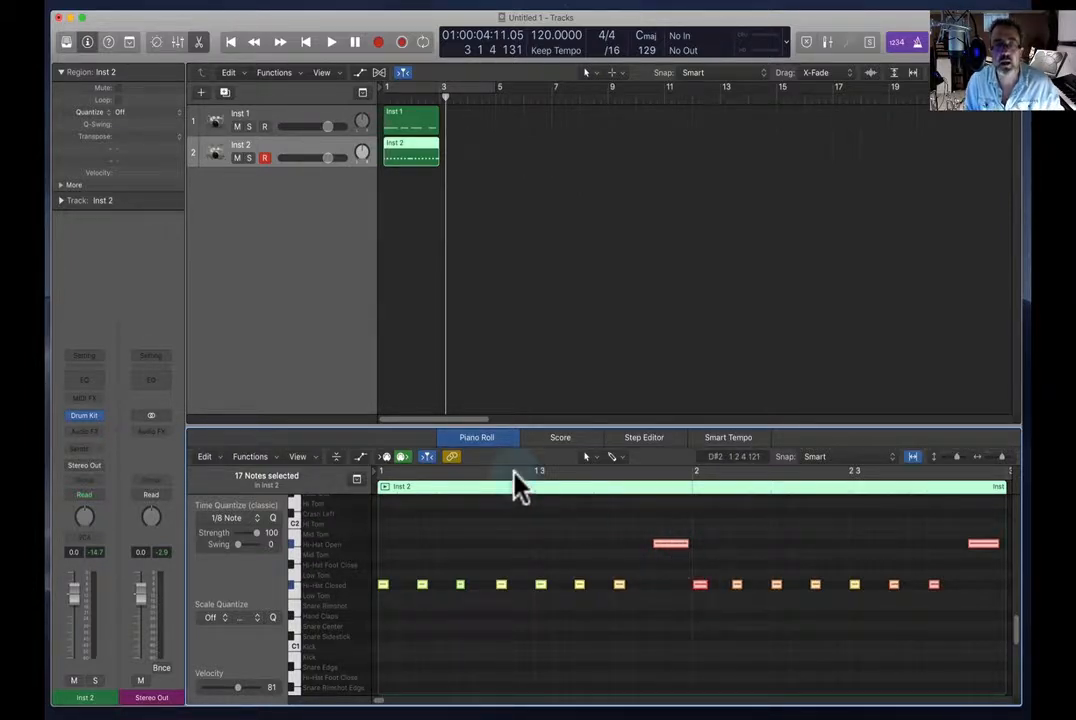
Check the velocity of the first open hi-hat note and play the quantized beat from bar 1
left_click(672, 545)
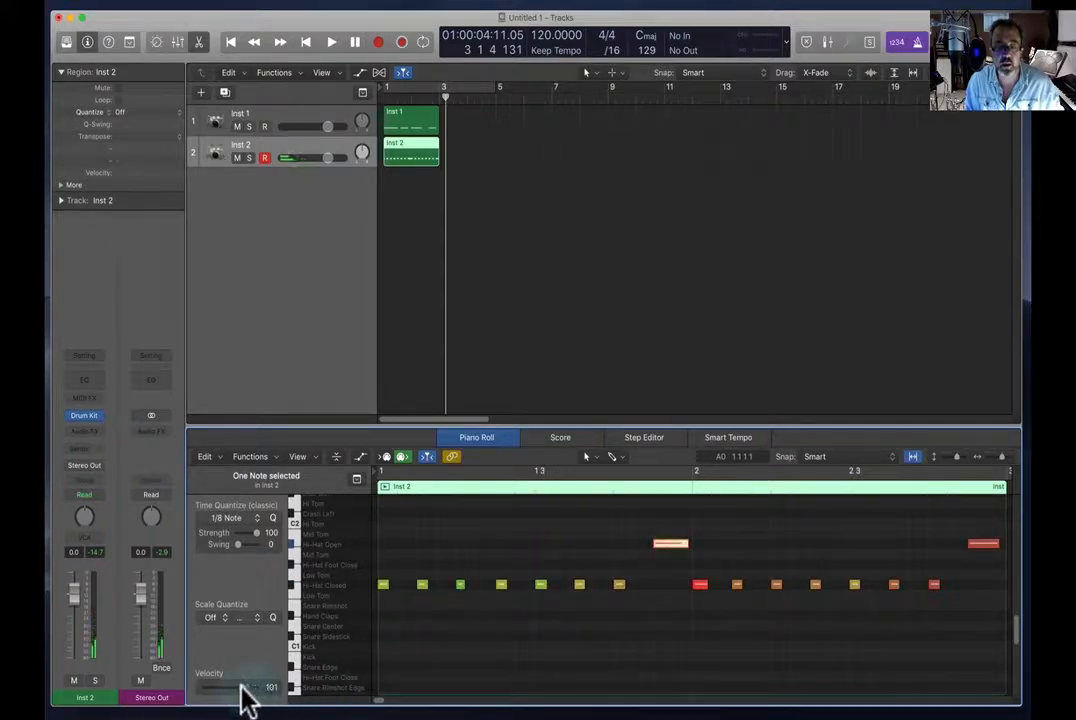
left_click(533, 276)
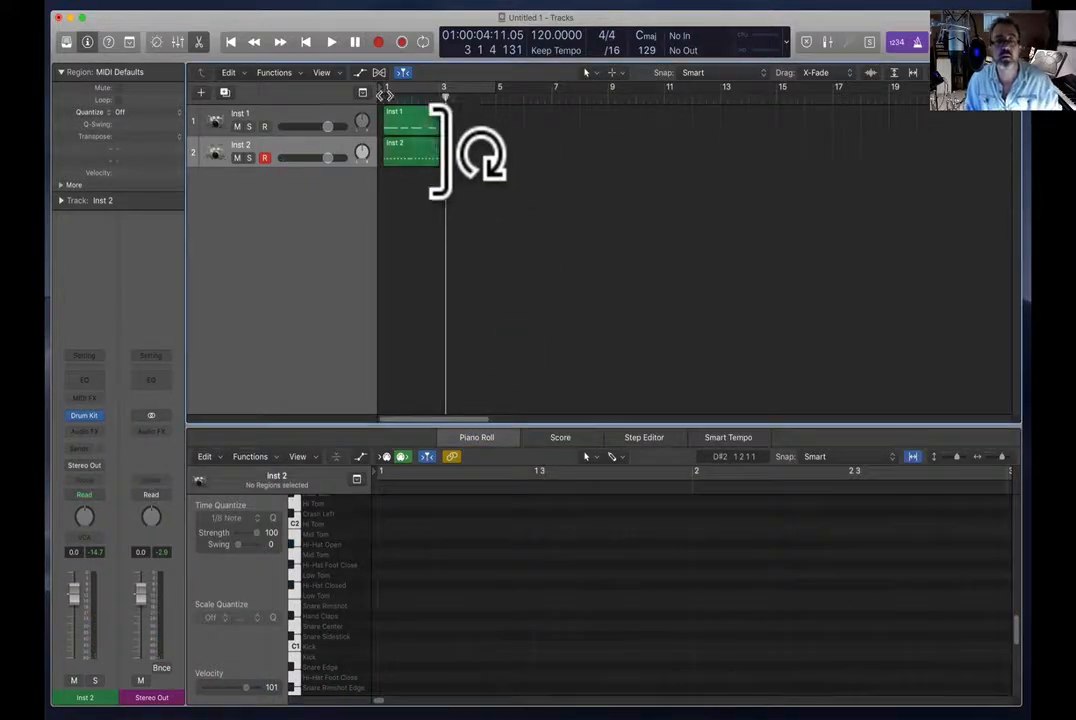
key("Return")
key("space")
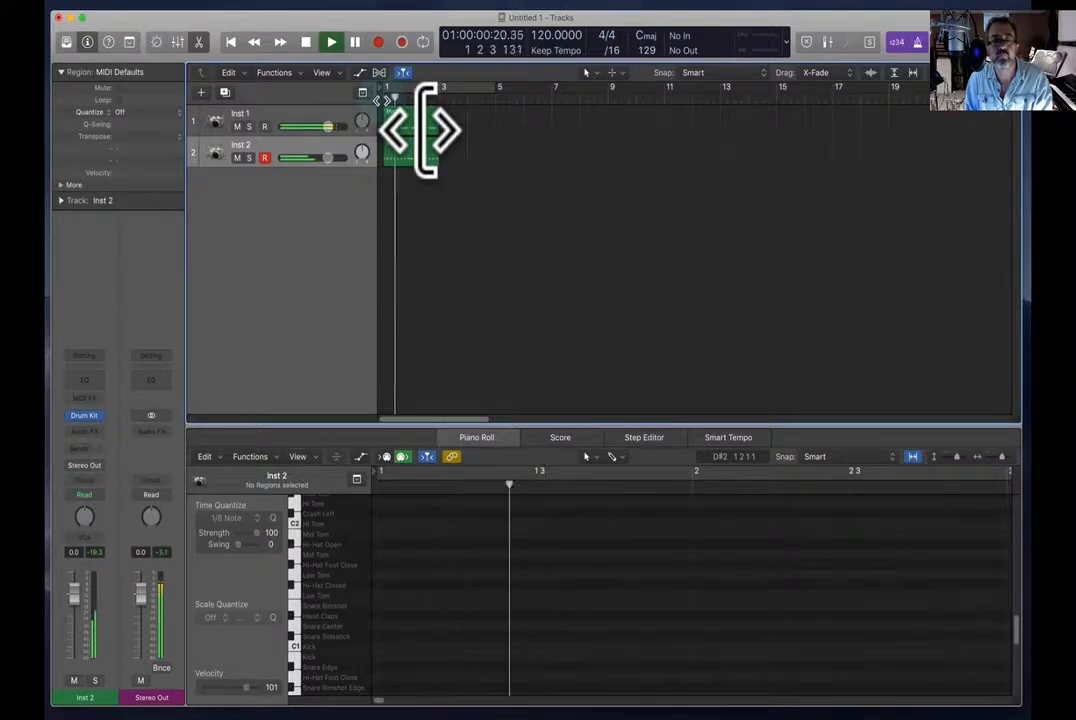
key("space")
View the hi-hat and kick-snare regions together in the Piano Roll, and view each region on its own
left_click(416, 160)
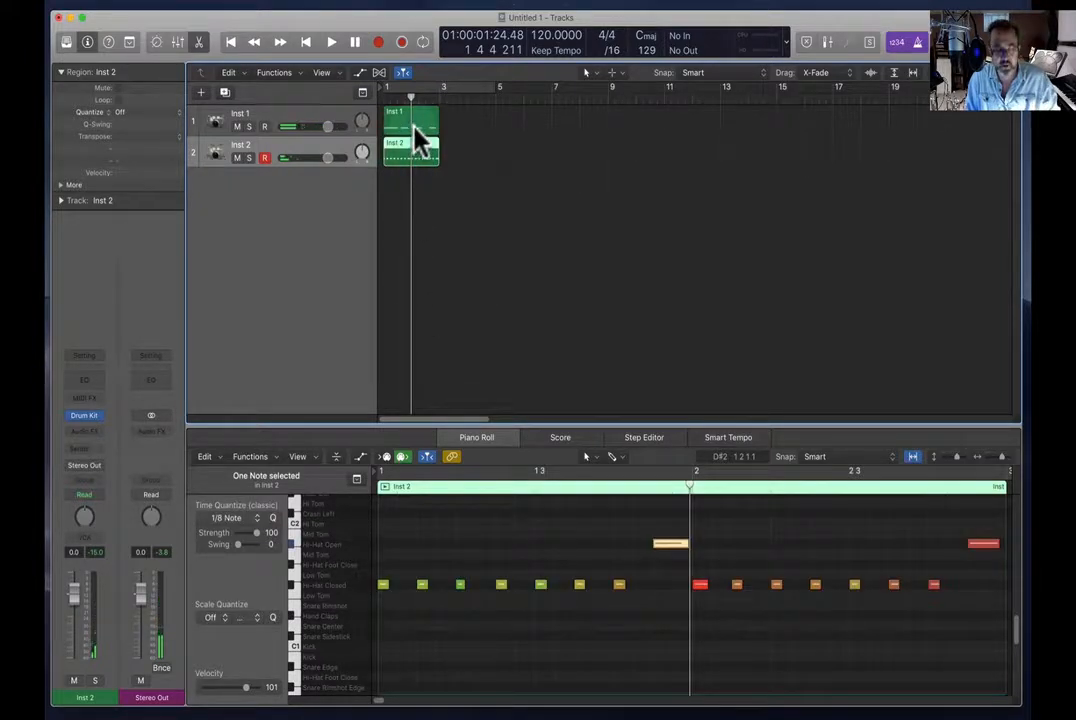
left_click(416, 122, "shift")
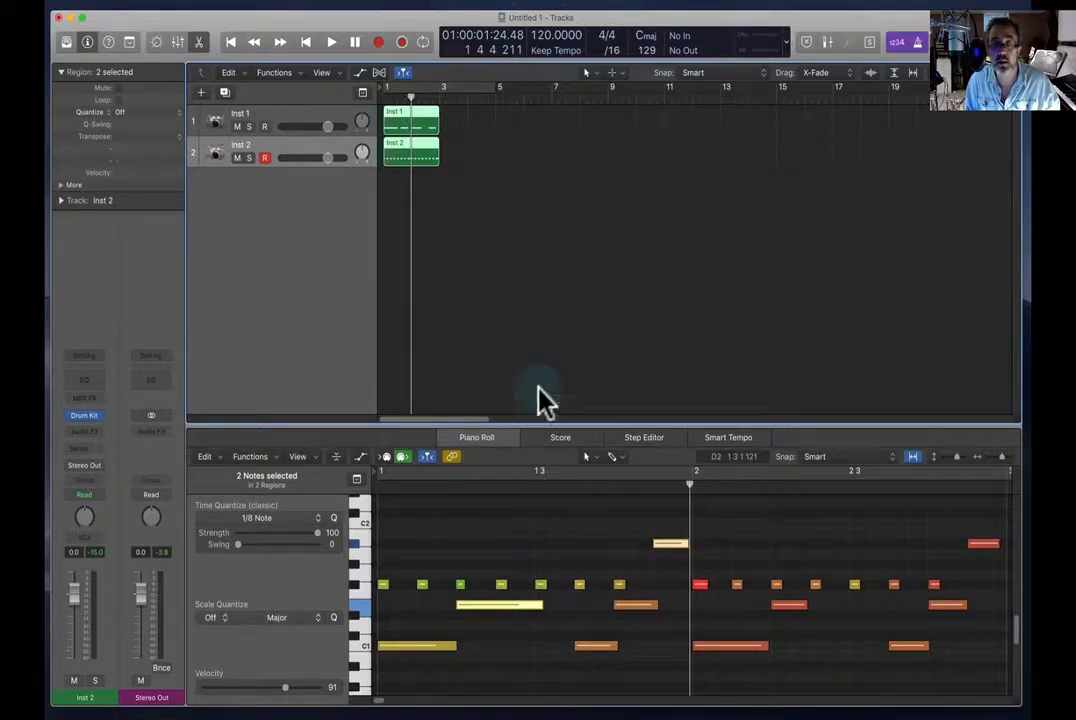
left_click(490, 175)
left_click(427, 127)
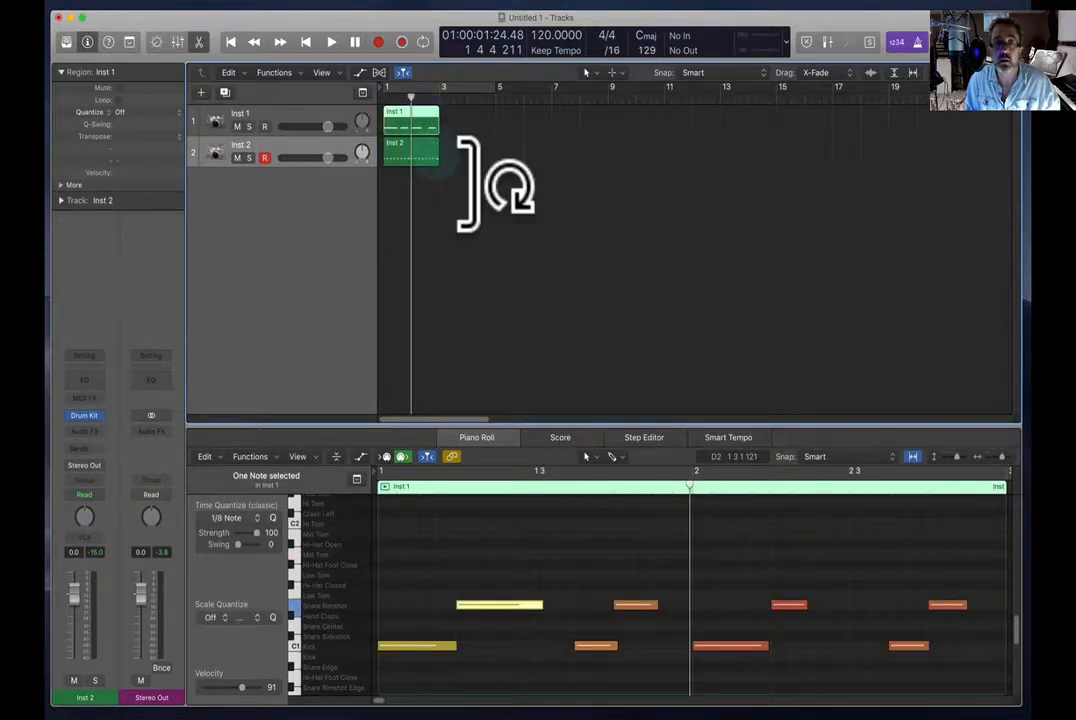
left_click(427, 158)
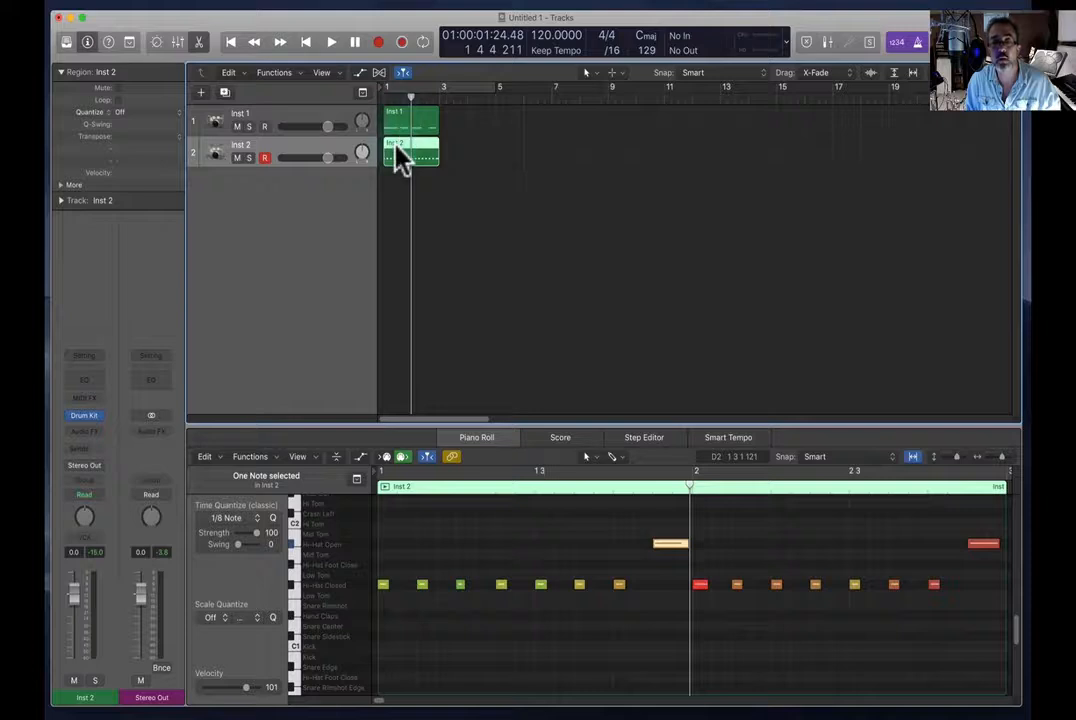
Select the first track, move the playhead to bar 5 and set a cycle range from bar 5 to bar 9
left_click(494, 99)
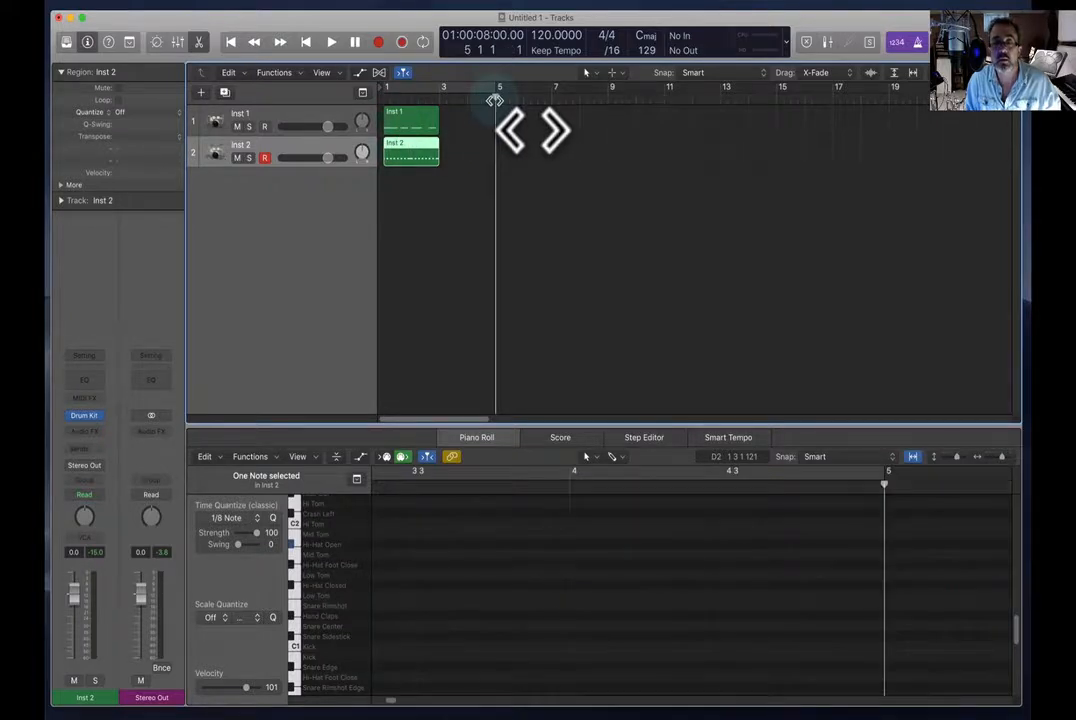
left_click(302, 117)
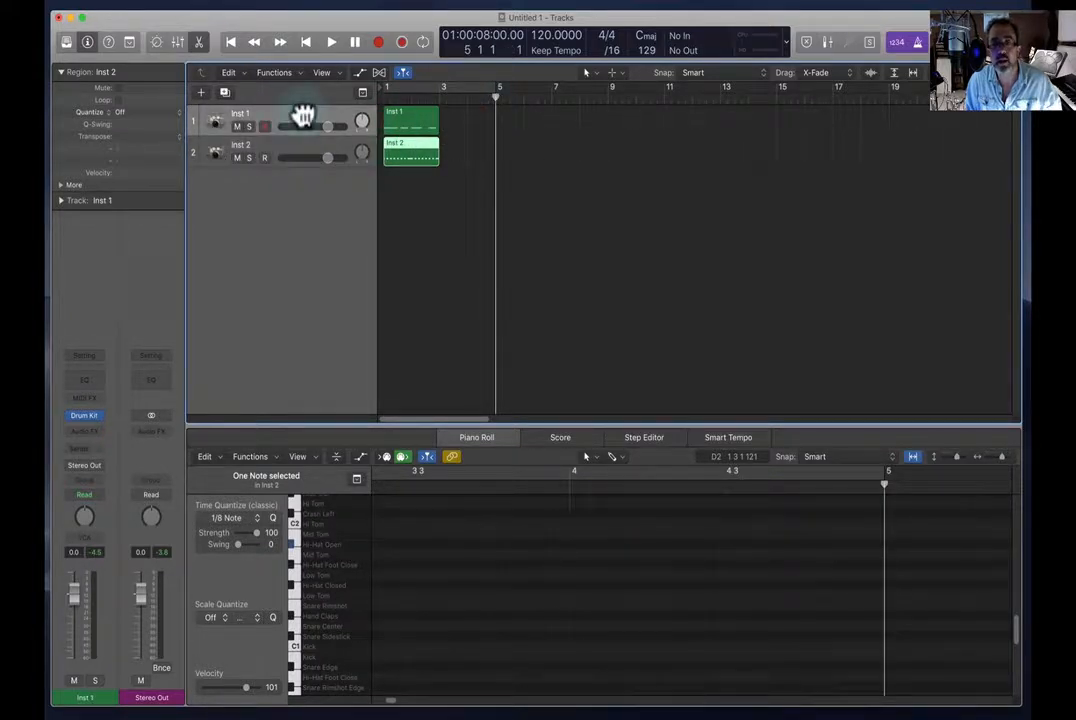
left_click_drag(505, 86, 596, 80)
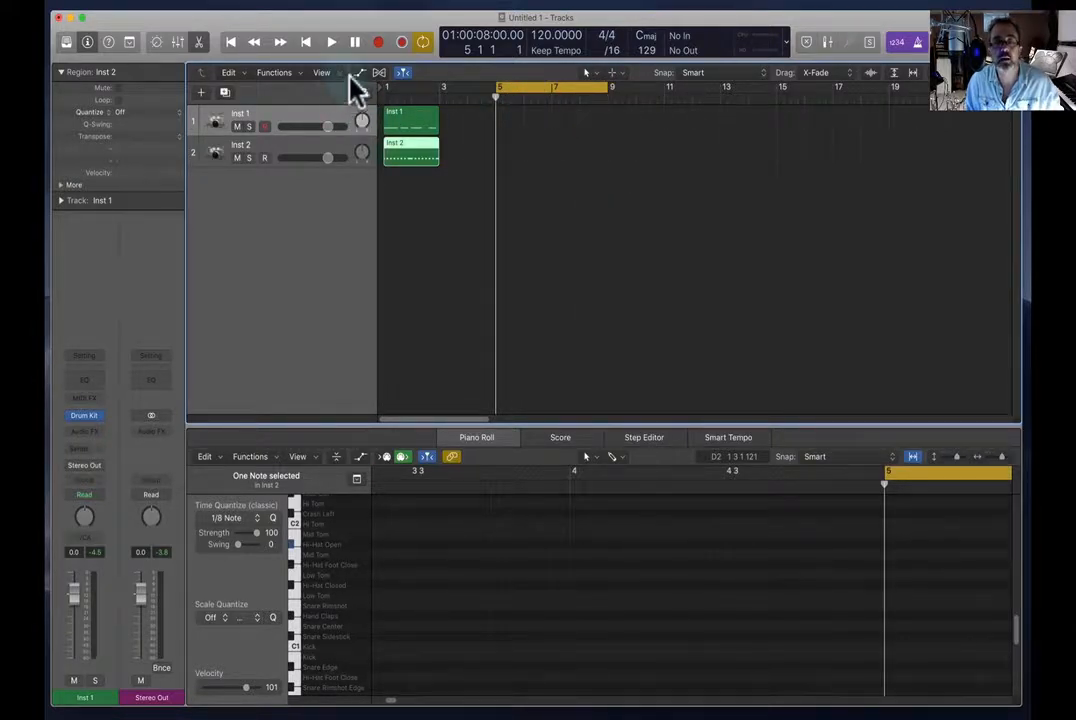
Record kick, snare and hi-hat in successive cycle passes into one region on the first track
left_click(378, 42)
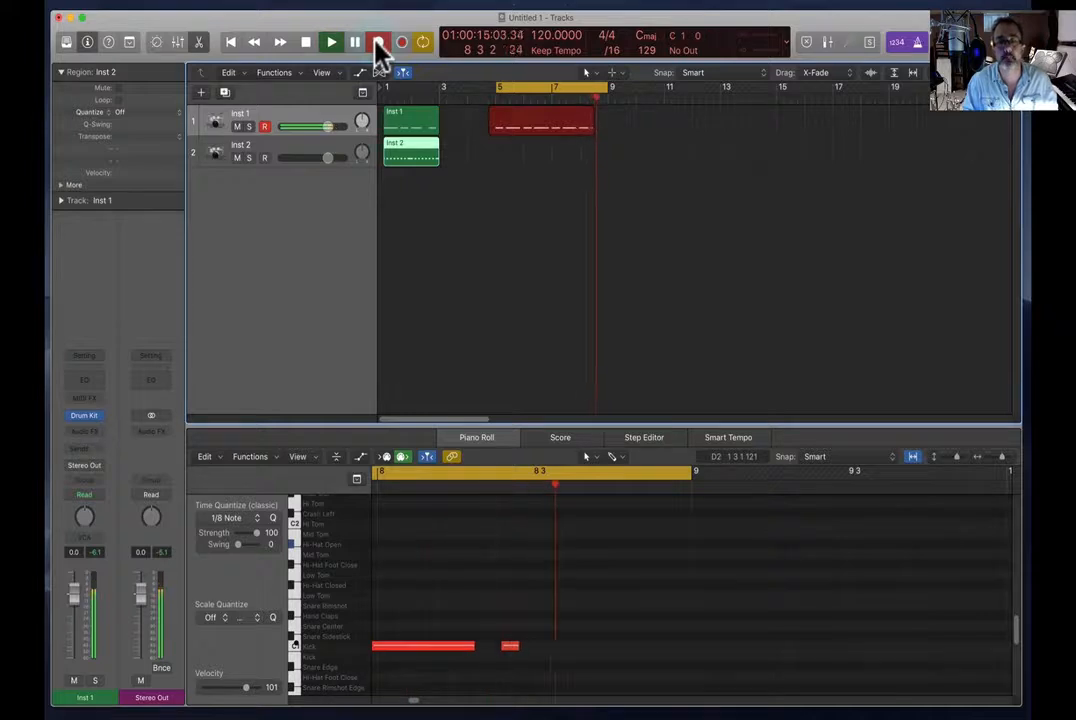
key("space")
left_click(378, 45)
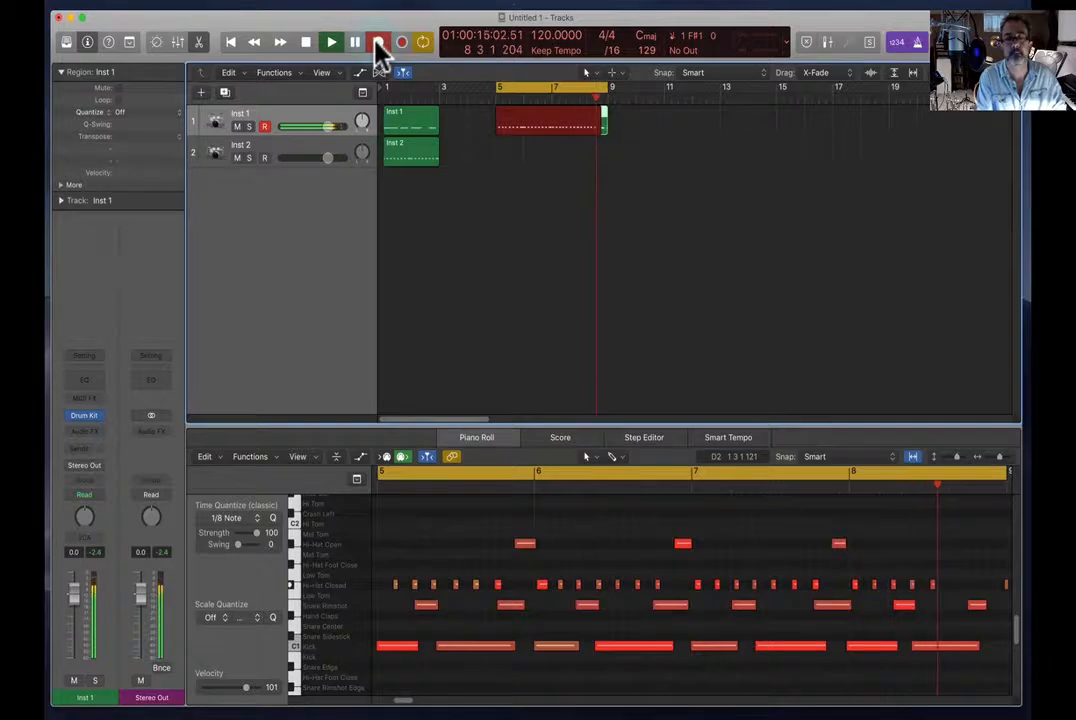
left_click(379, 43)
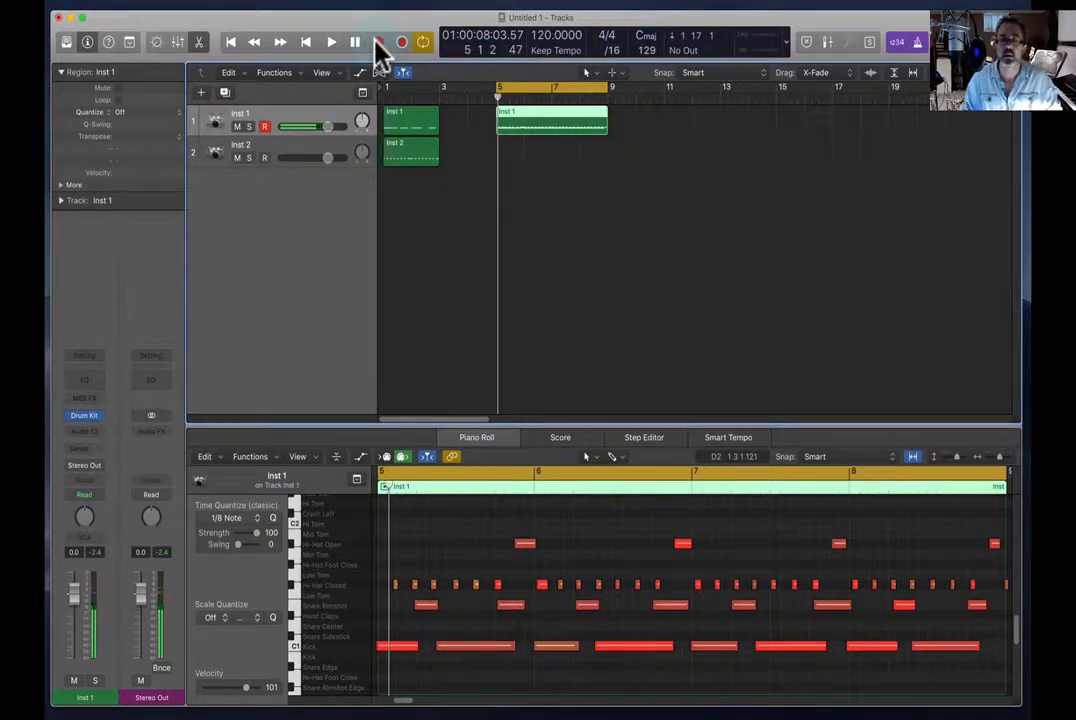
Check the first kick note's velocity and quantize all notes of the new region to 1/8 notes
left_click(379, 659)
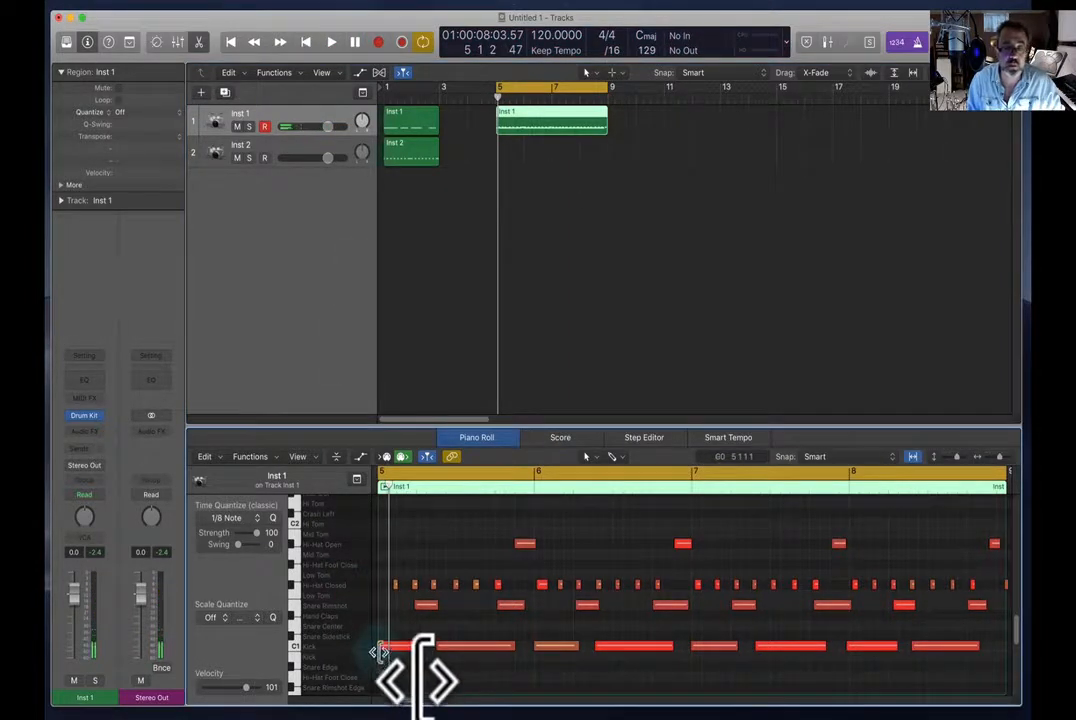
left_click(384, 650)
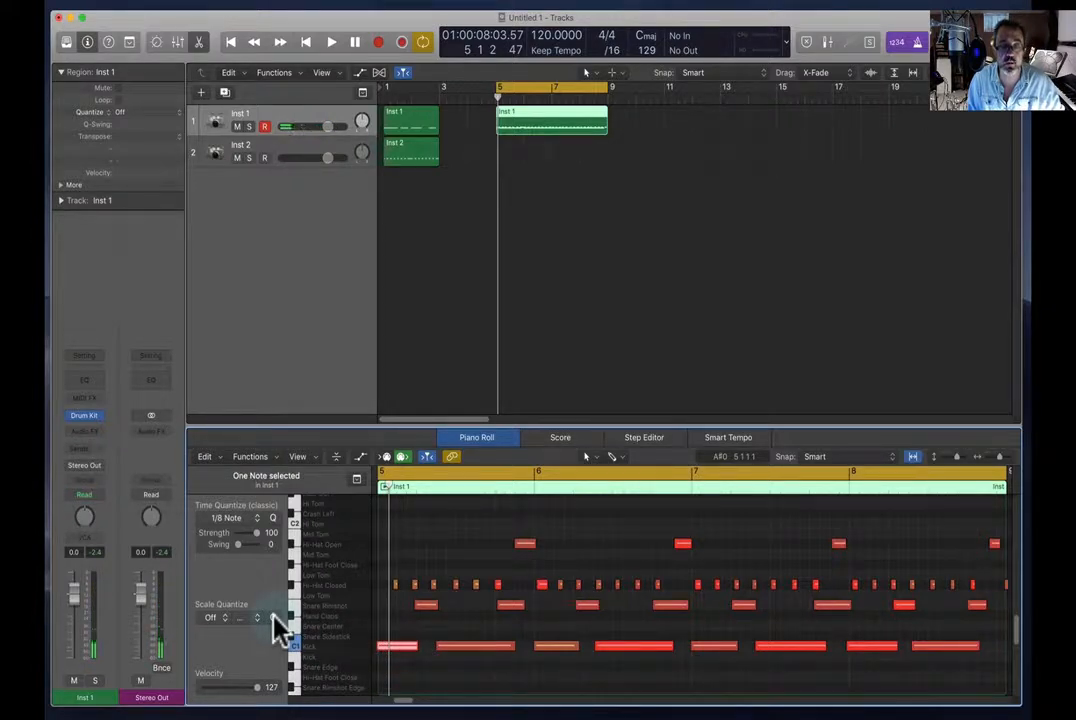
left_click(452, 645)
key("super+a")
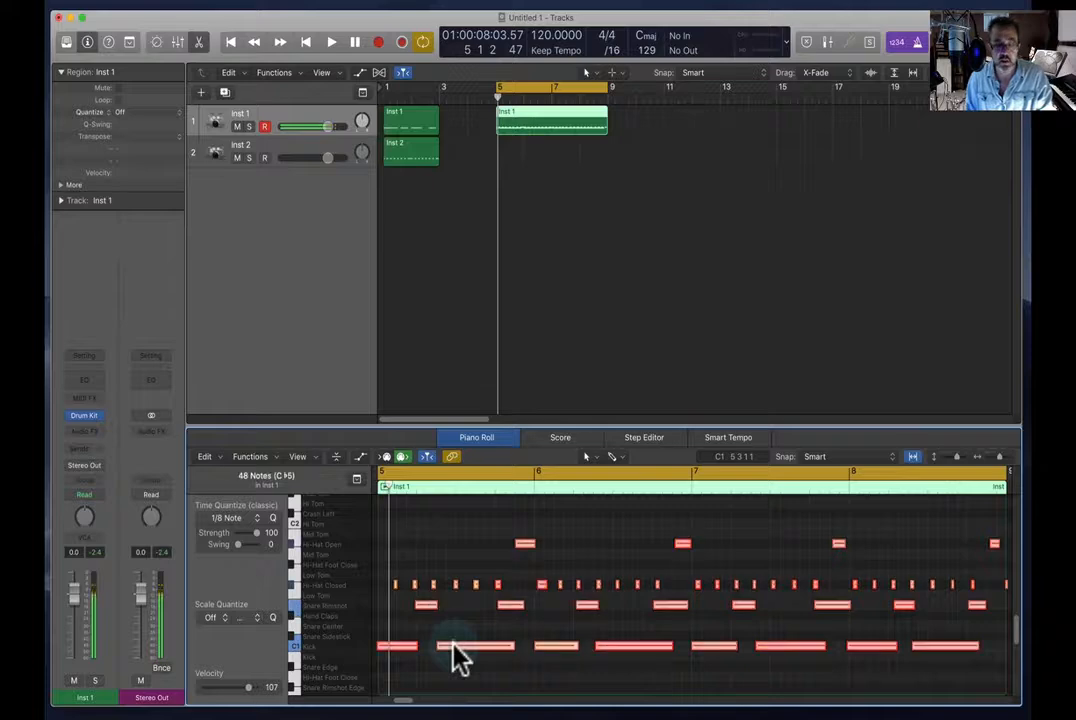
left_click(272, 517)
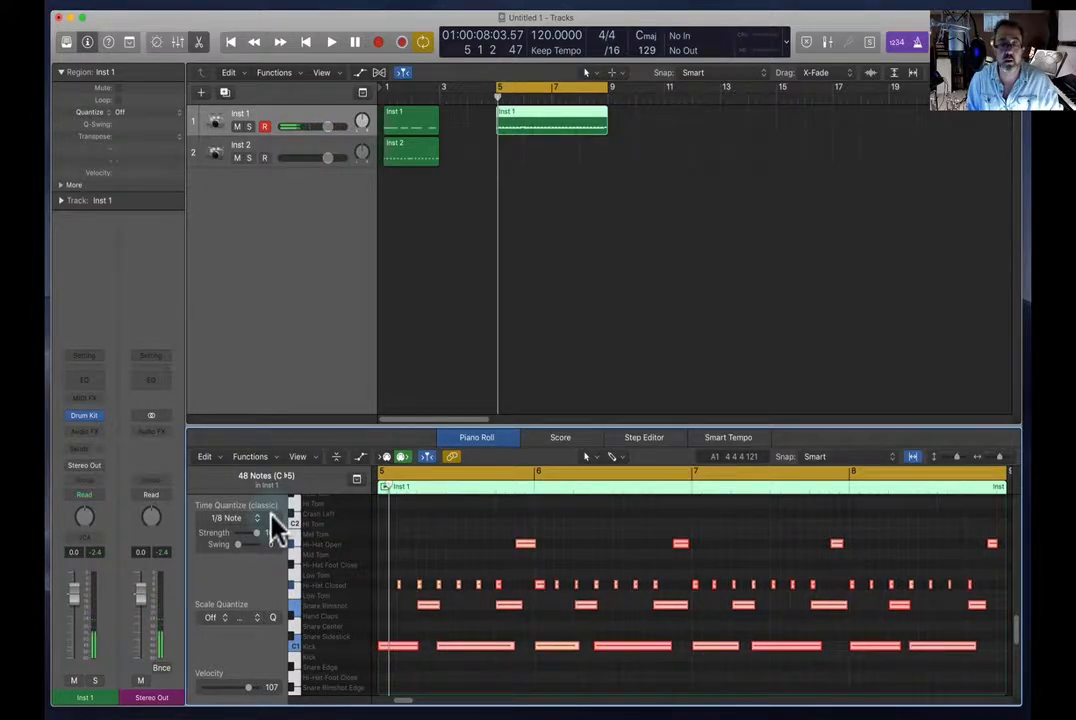
Play the cycled beat from bar 5 and lower the first track's volume to -9.2 dB
left_click(485, 98)
key("space")
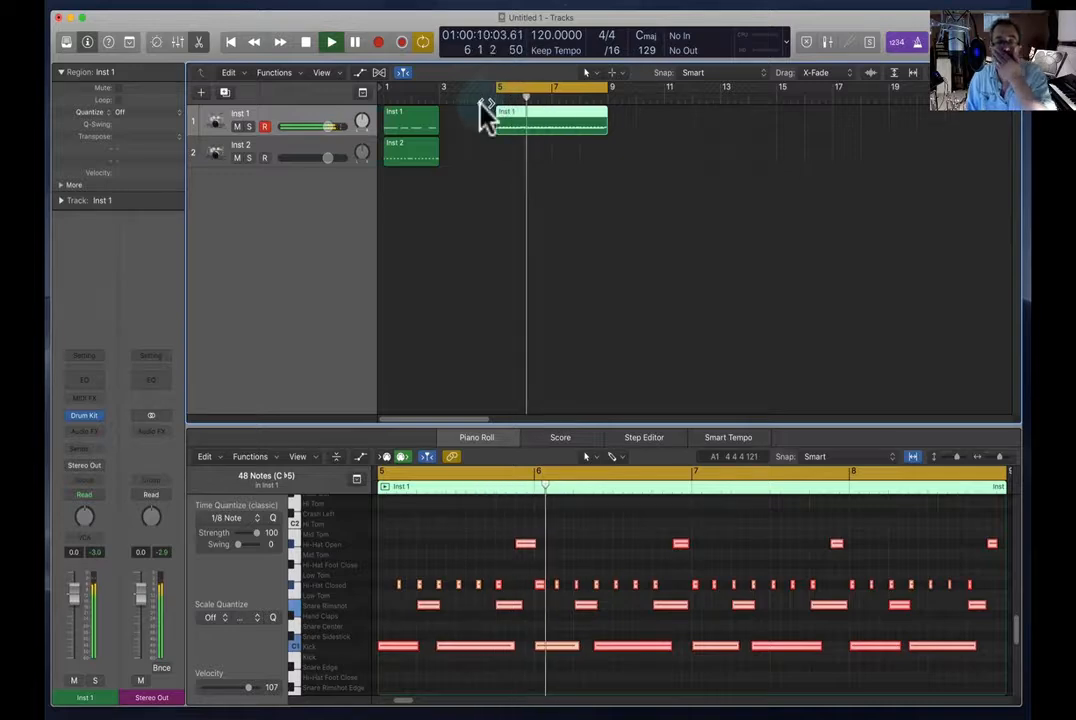
left_click_drag(328, 126, 311, 126)
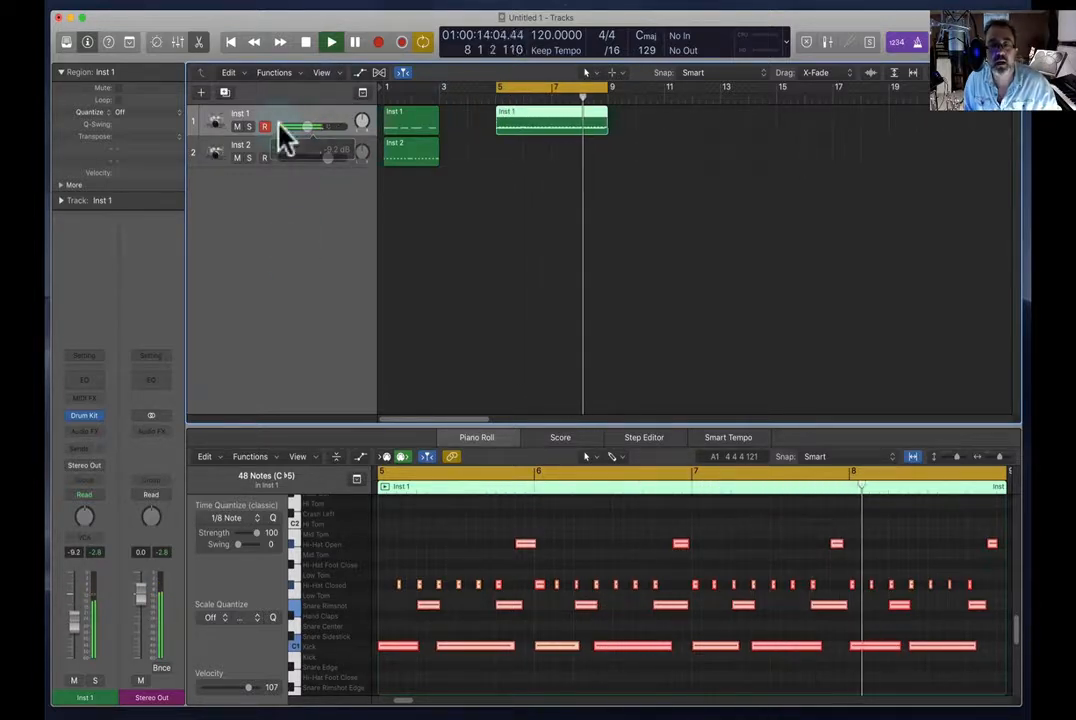
Open Drum Kit Designer on the first track, audition the alternative kick drums and choose SoCal 2
left_click(86, 415)
left_click_drag(112, 0, 474, 149)
left_click(487, 478)
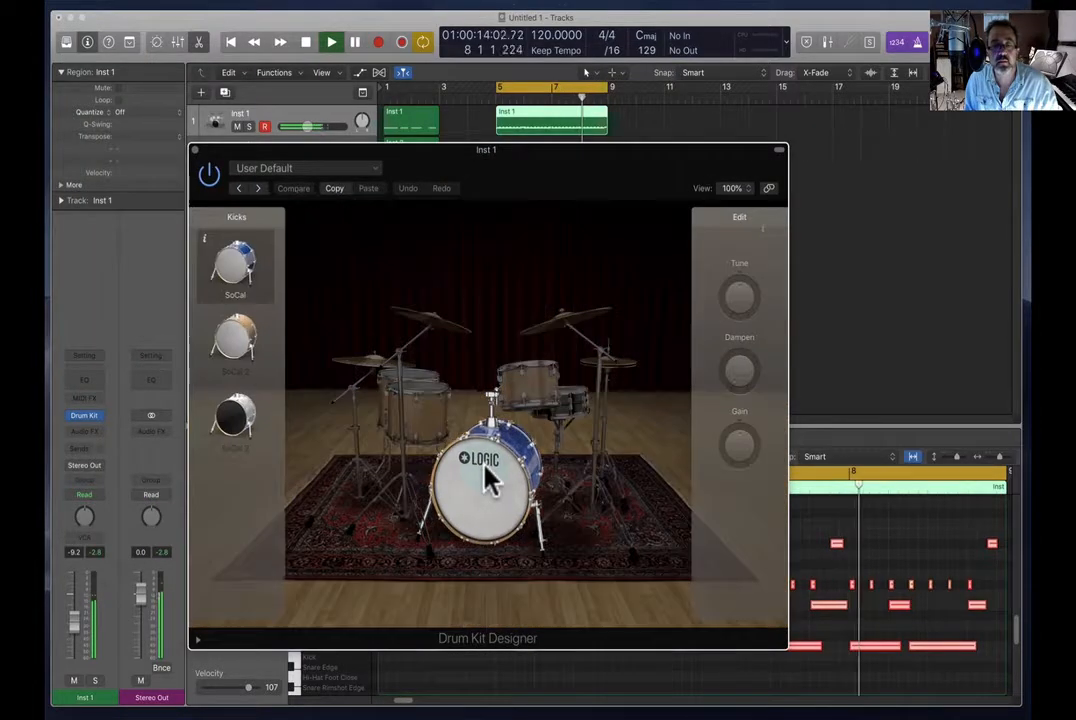
left_click(240, 358)
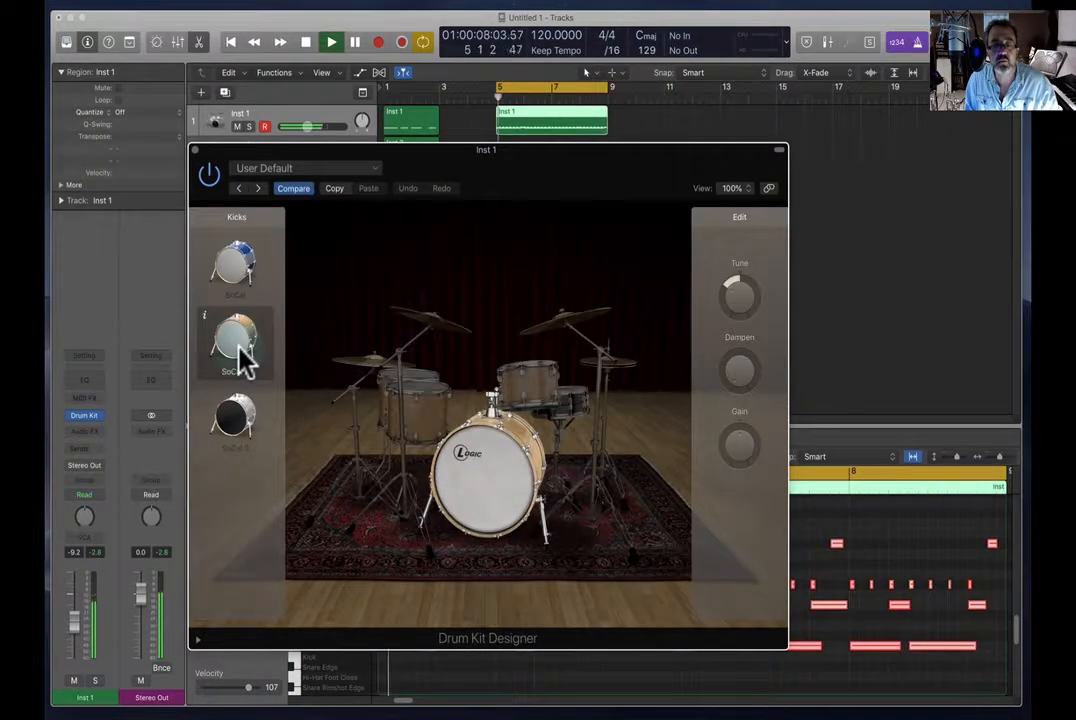
left_click(233, 421)
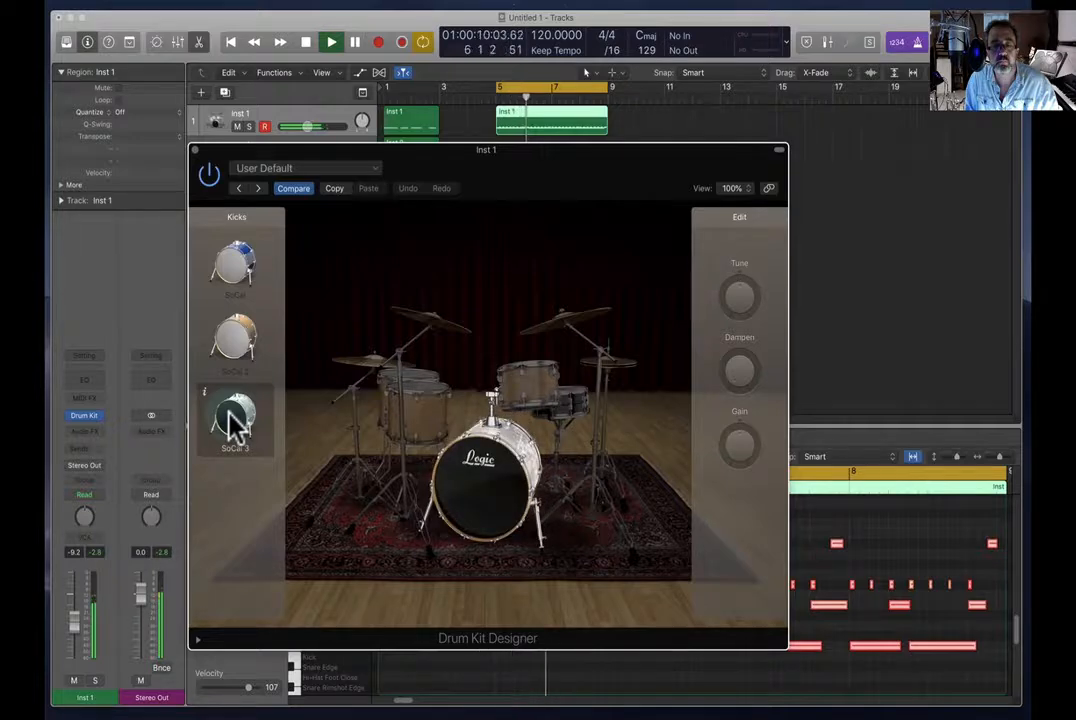
left_click(240, 340)
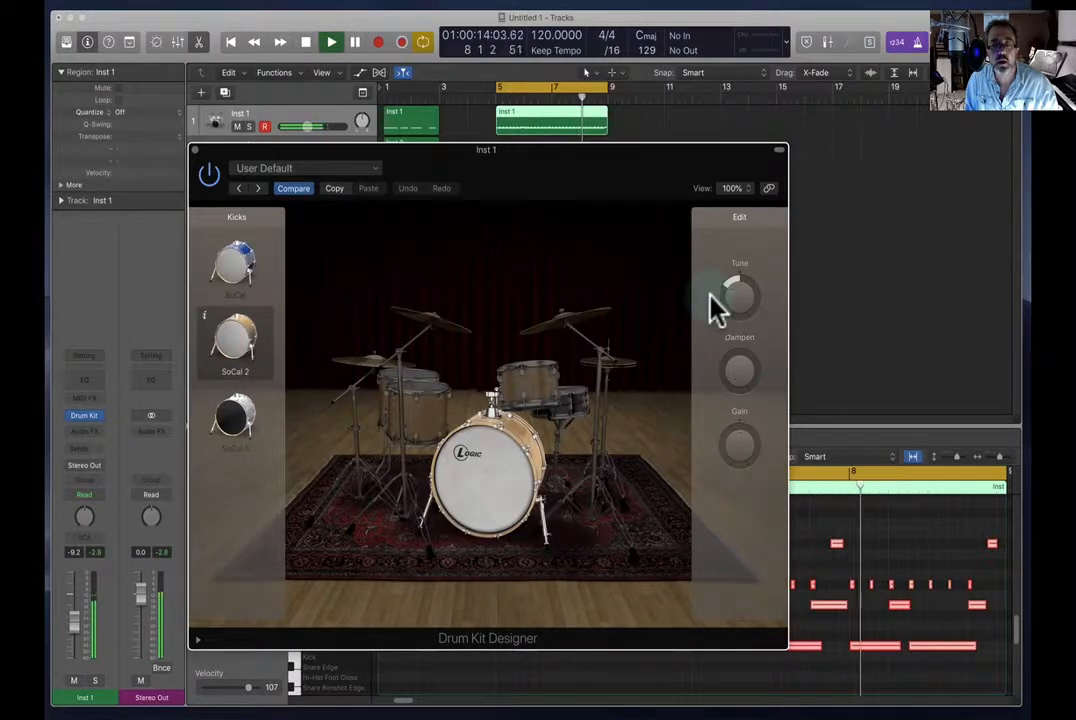
Raise the SoCal 2 kick's tuning and gain, close Drum Kit Designer and stop playback
mouse_move(740, 278)
left_mouse_down()
mouse_move(745, 260)
mouse_move(744, 278)
left_mouse_up()
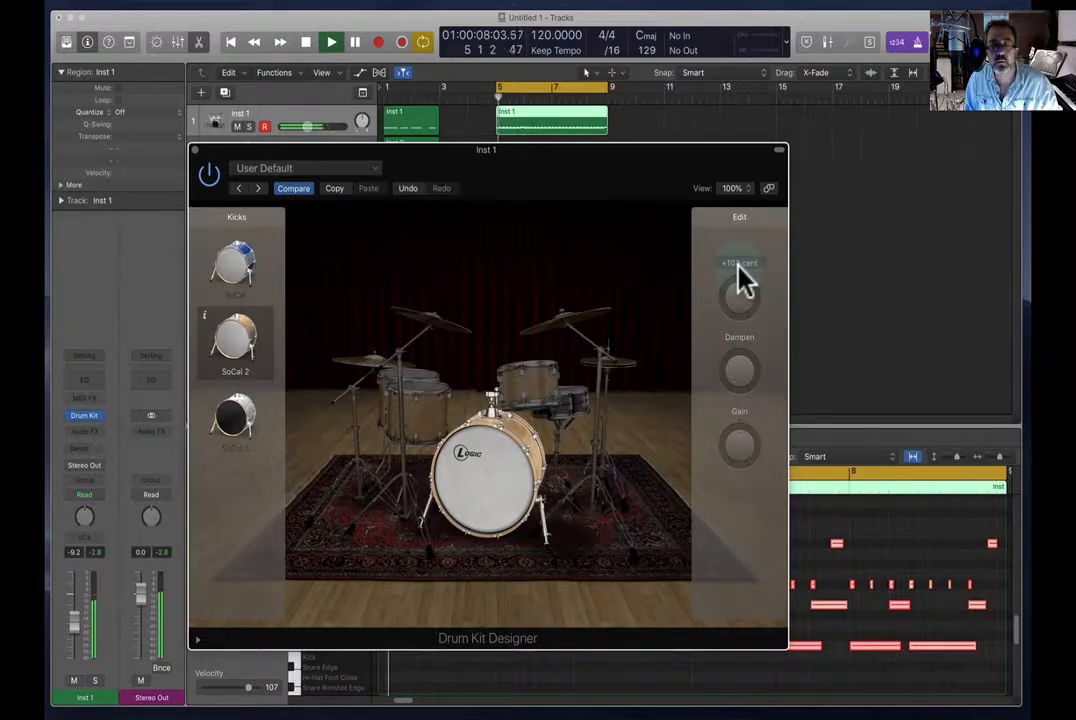
left_click_drag(732, 463, 738, 432)
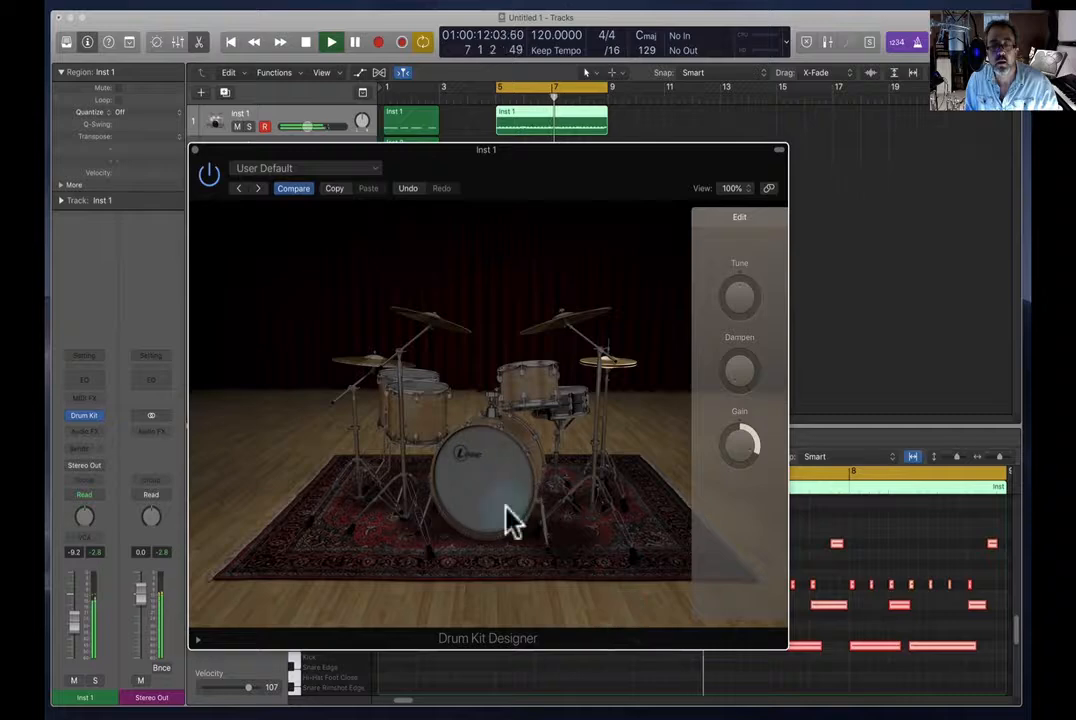
left_click(195, 151)
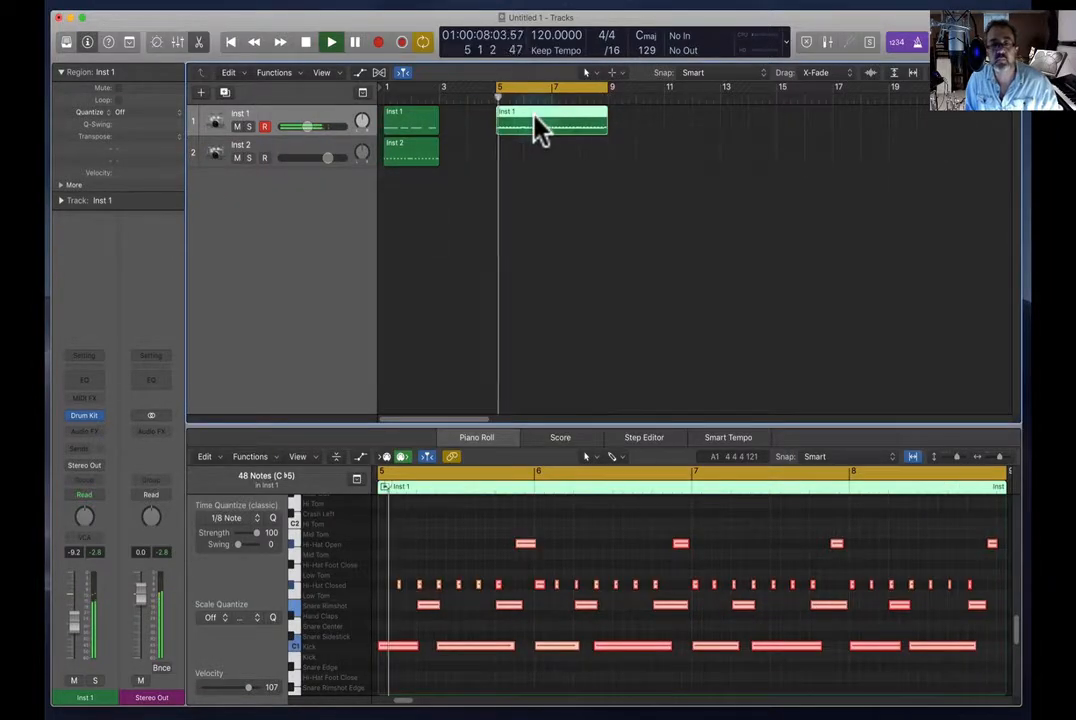
key("space")
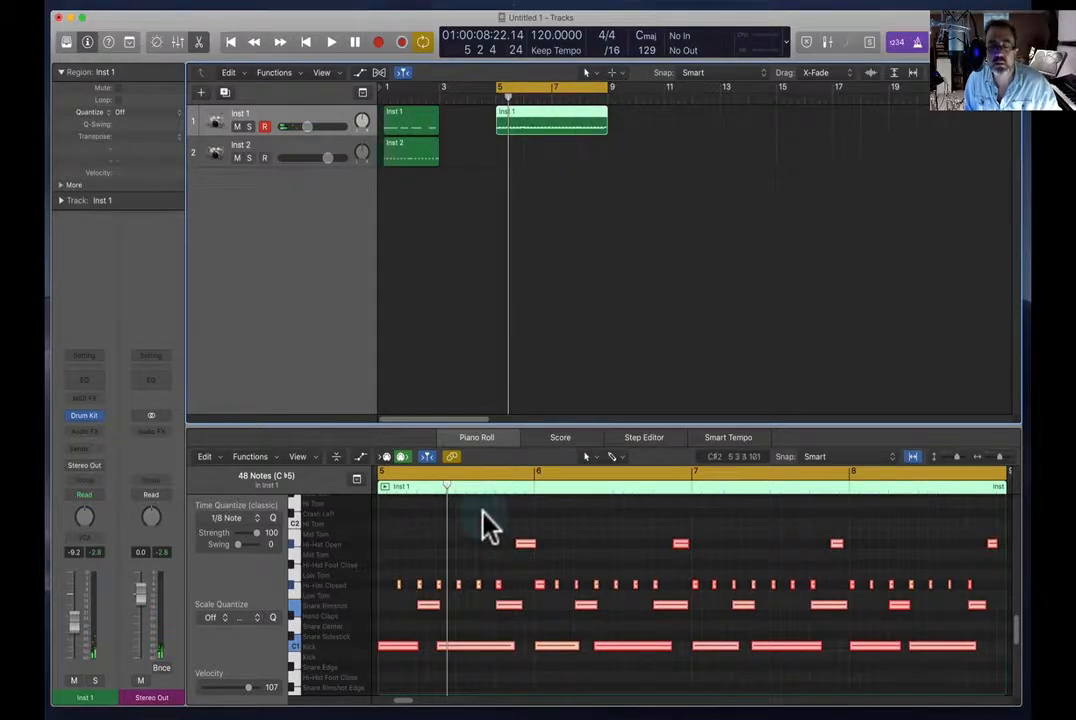
Move the playhead to bar 1, pan the hi-hat track to -24 and set its volume to 0.0 dB
left_click(482, 306)
left_click(388, 98)
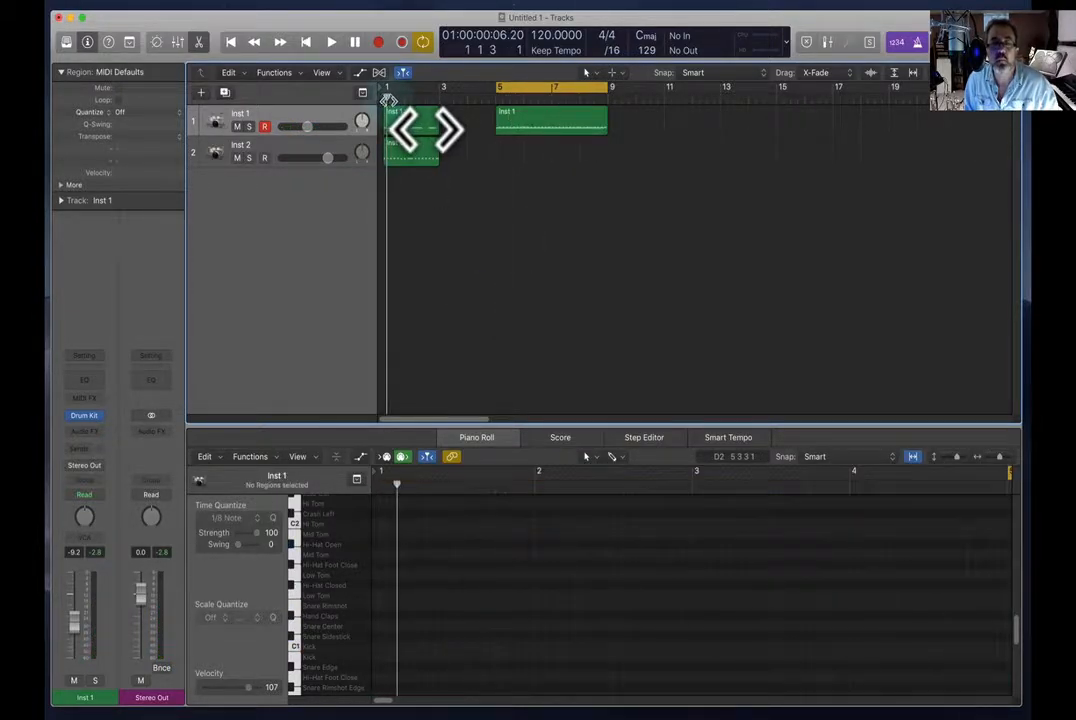
left_click(322, 157)
left_click_drag(356, 150, 356, 176)
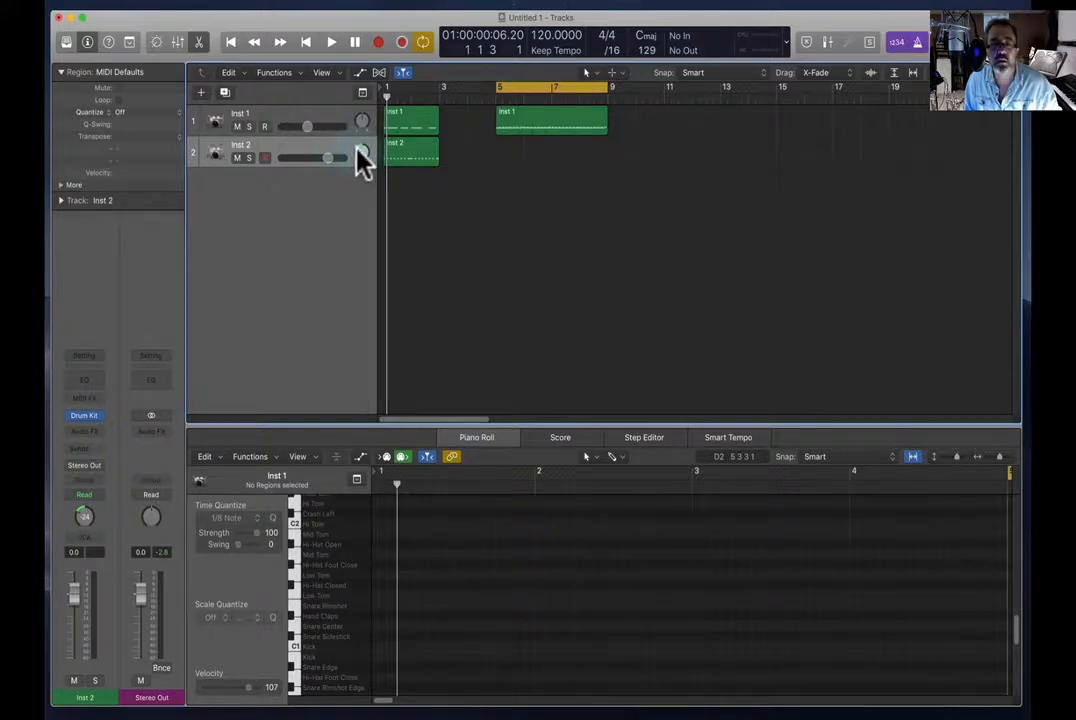
left_click_drag(313, 157, 328, 150)
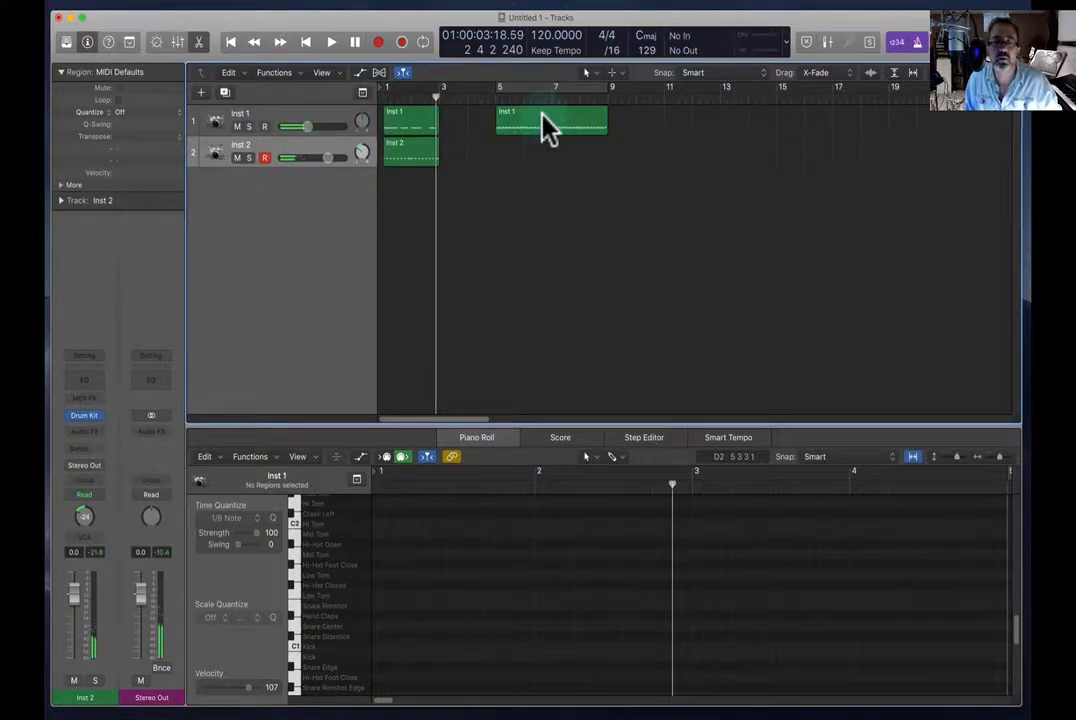
Delete the four-bar region at bar 5, try moving the kick-snare region onto the second track and undo that last edit
left_click(548, 128)
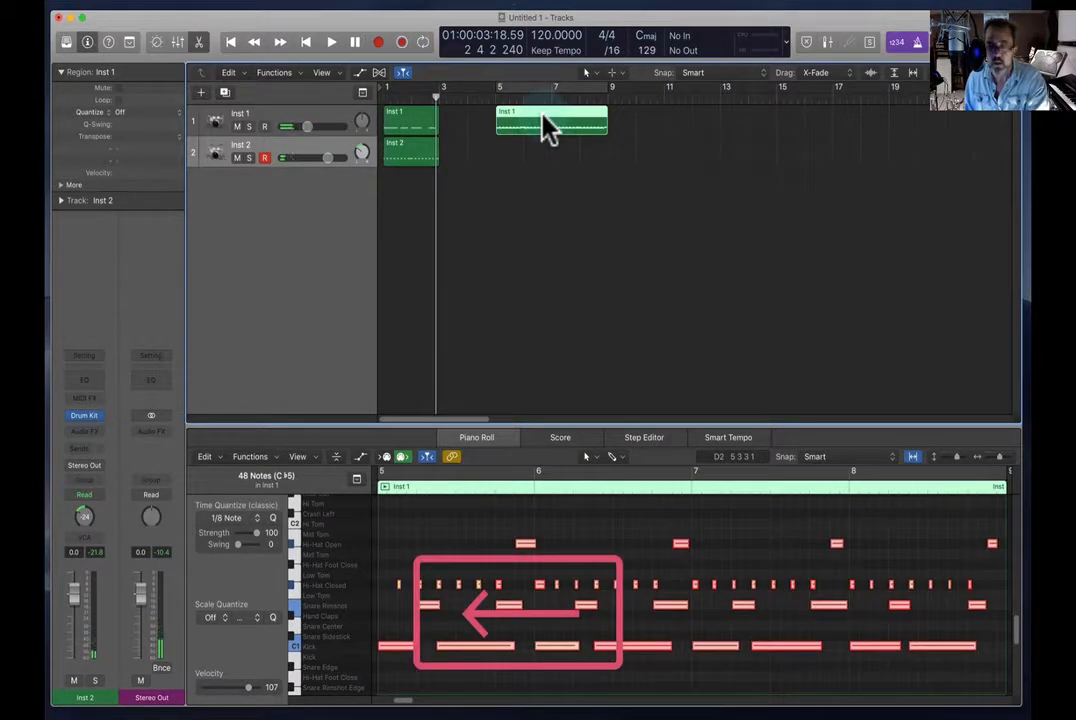
key("Delete")
left_click_drag(415, 127, 414, 160)
key("super+z")
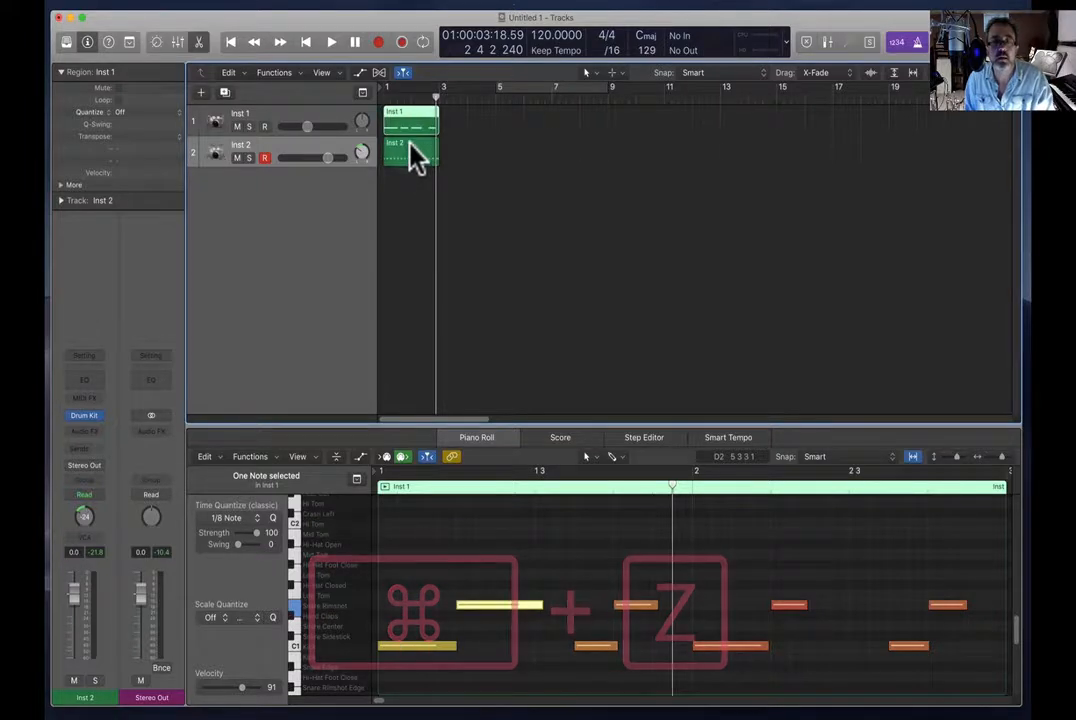
Try looping both two-bar drum regions, turn looping off and copy the pair end to end so they fill bars 1 to 8
left_click(415, 158, "shift")
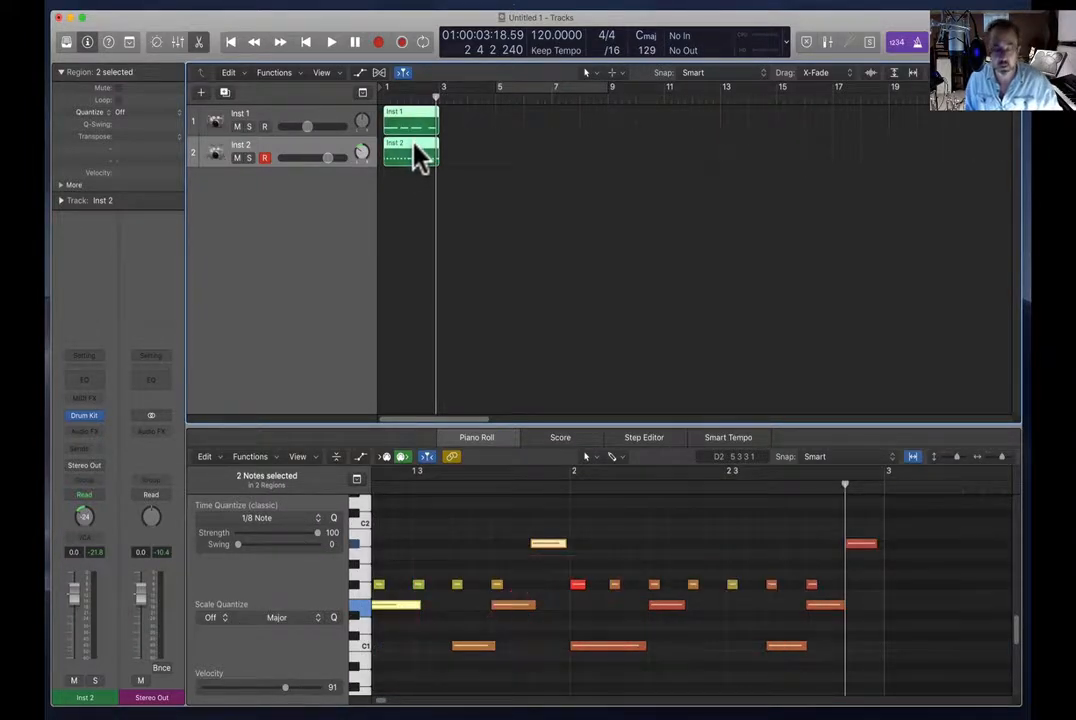
key("l")
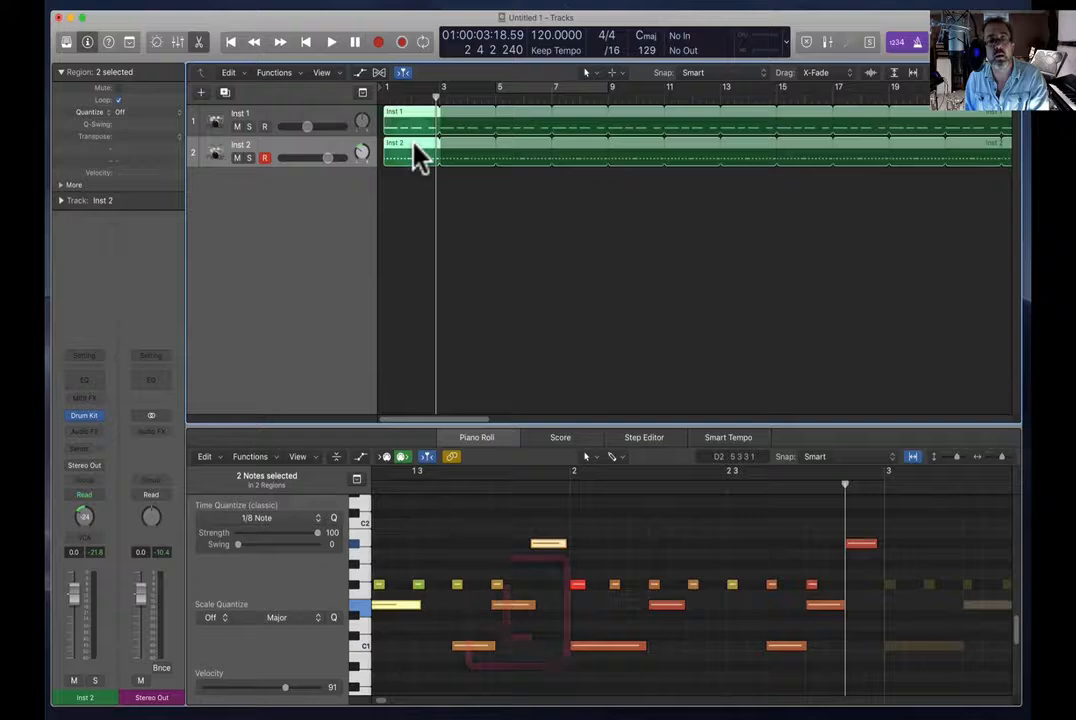
key("l")
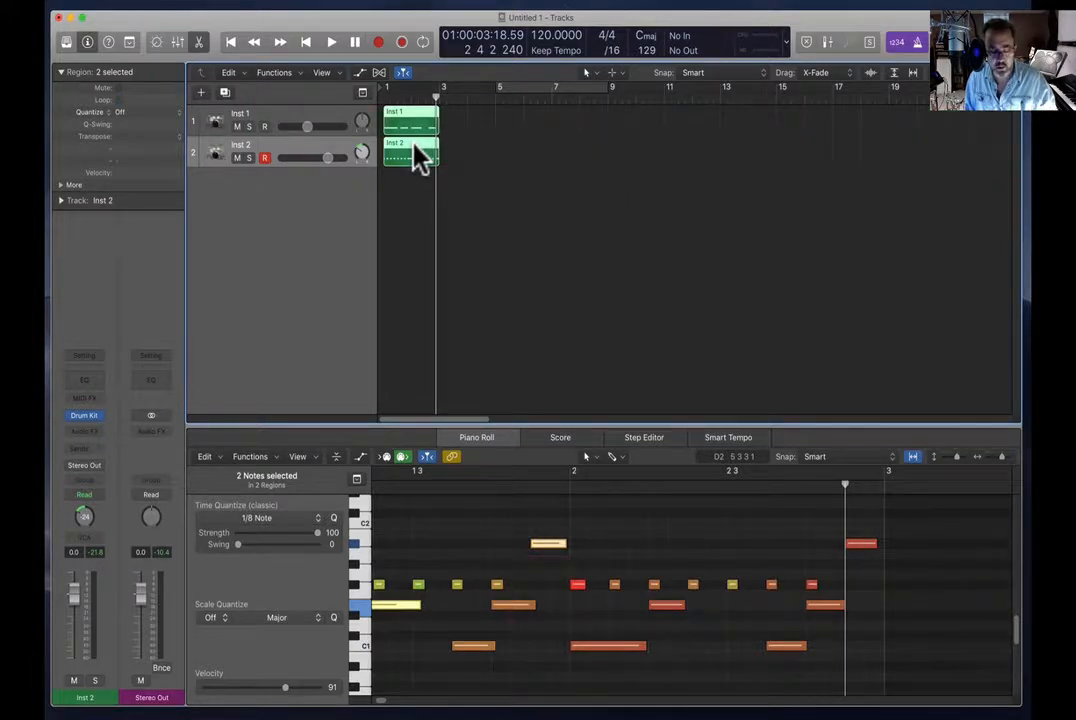
left_click_drag(408, 122, 521, 118)
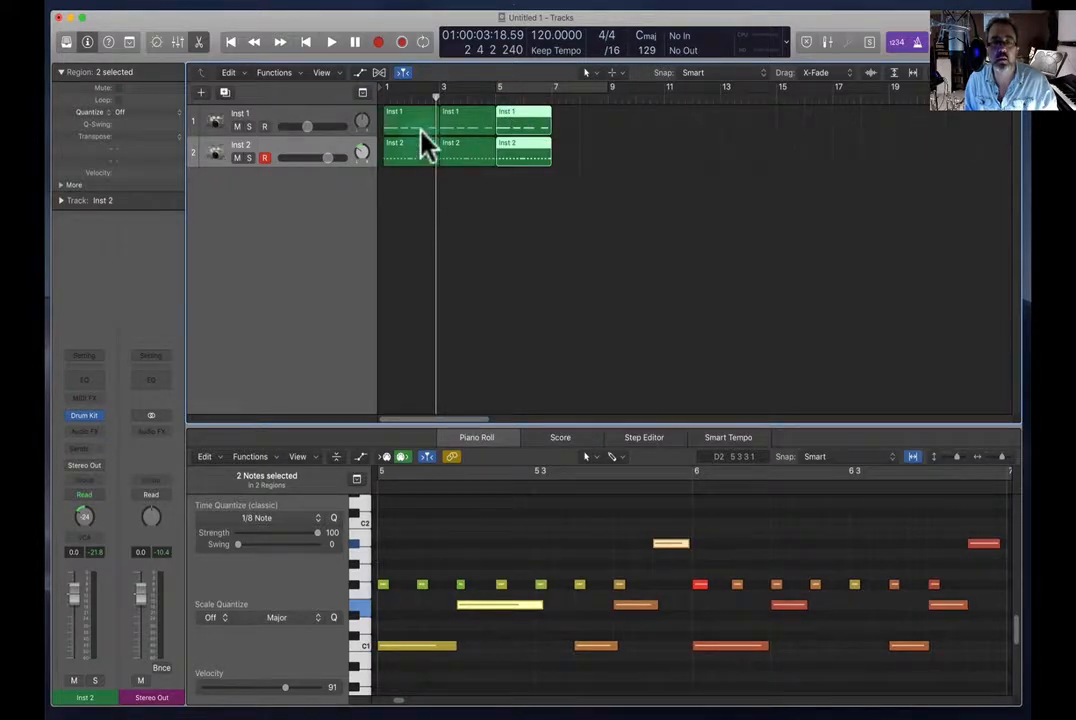
left_click_drag(531, 130, 578, 113)
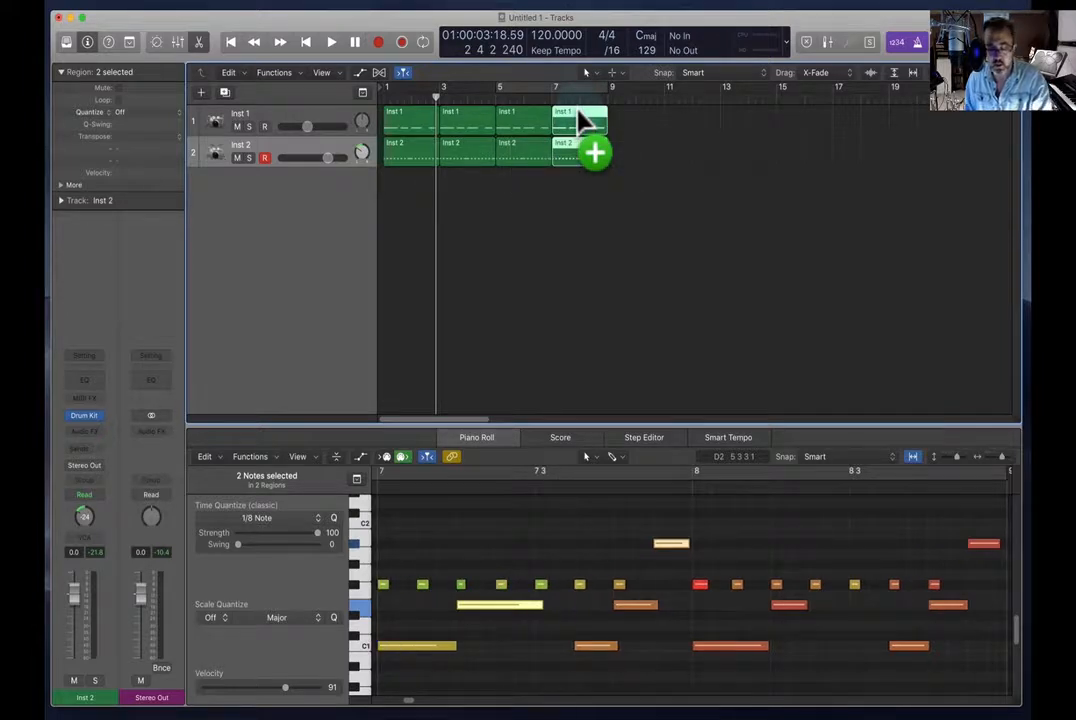
key("l")
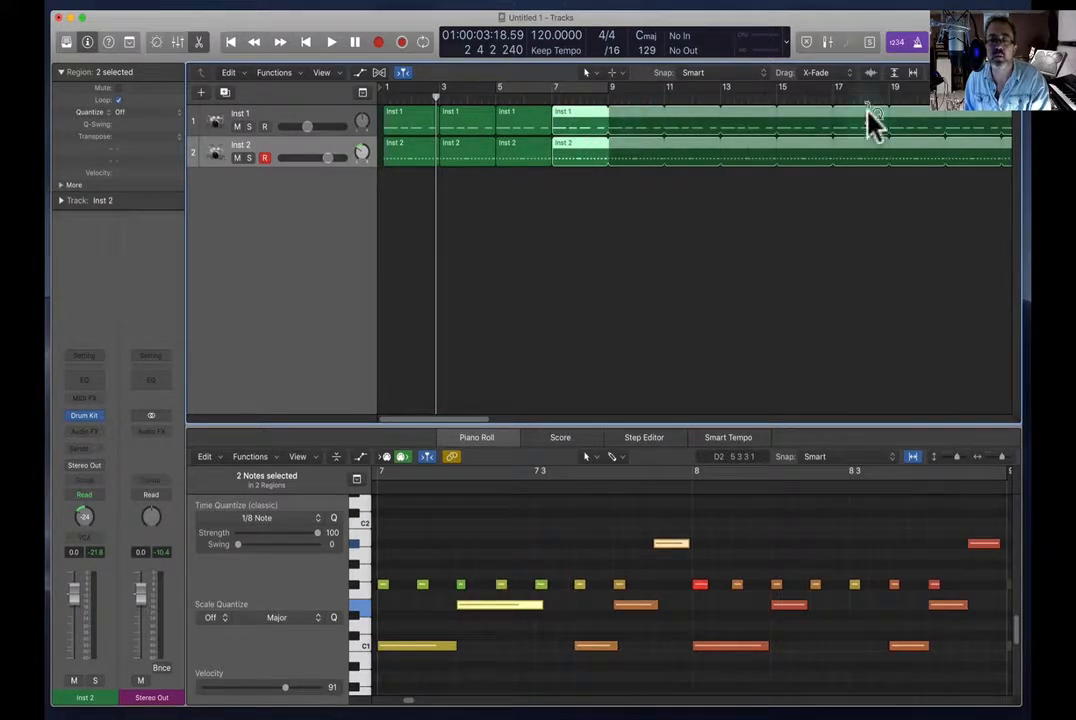
key("l")
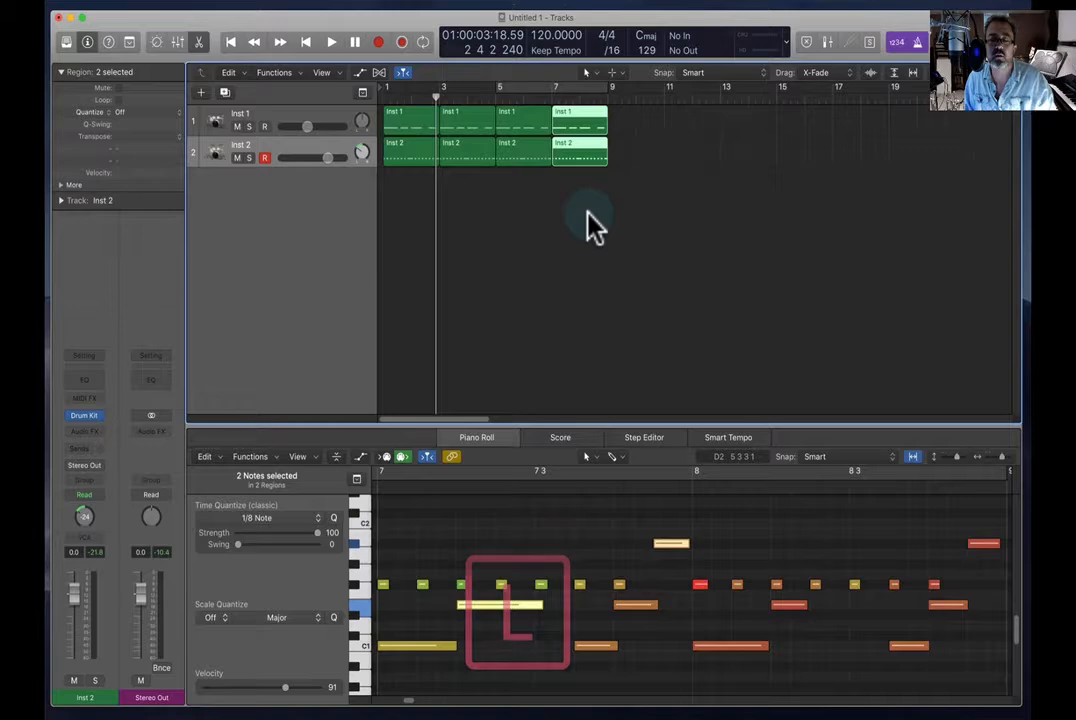
left_click(553, 225)
Join the four hi-hat regions on the second track into one region
left_click(405, 150)
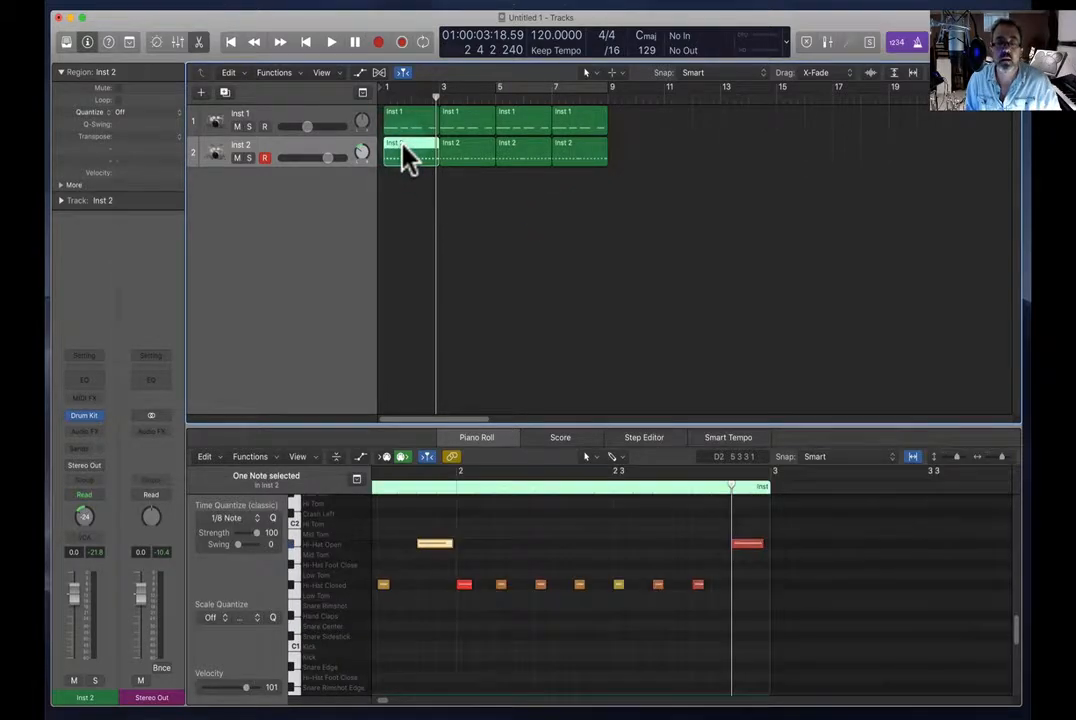
left_click(576, 163, "shift")
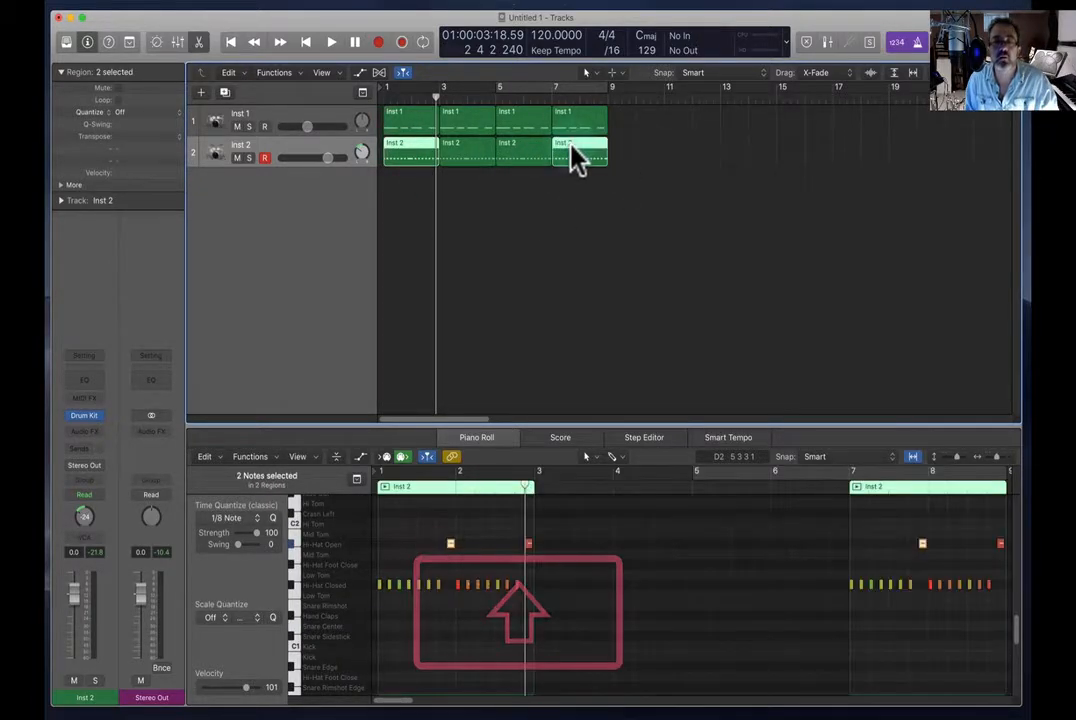
left_click(550, 170, "shift")
left_click(462, 158, "shift")
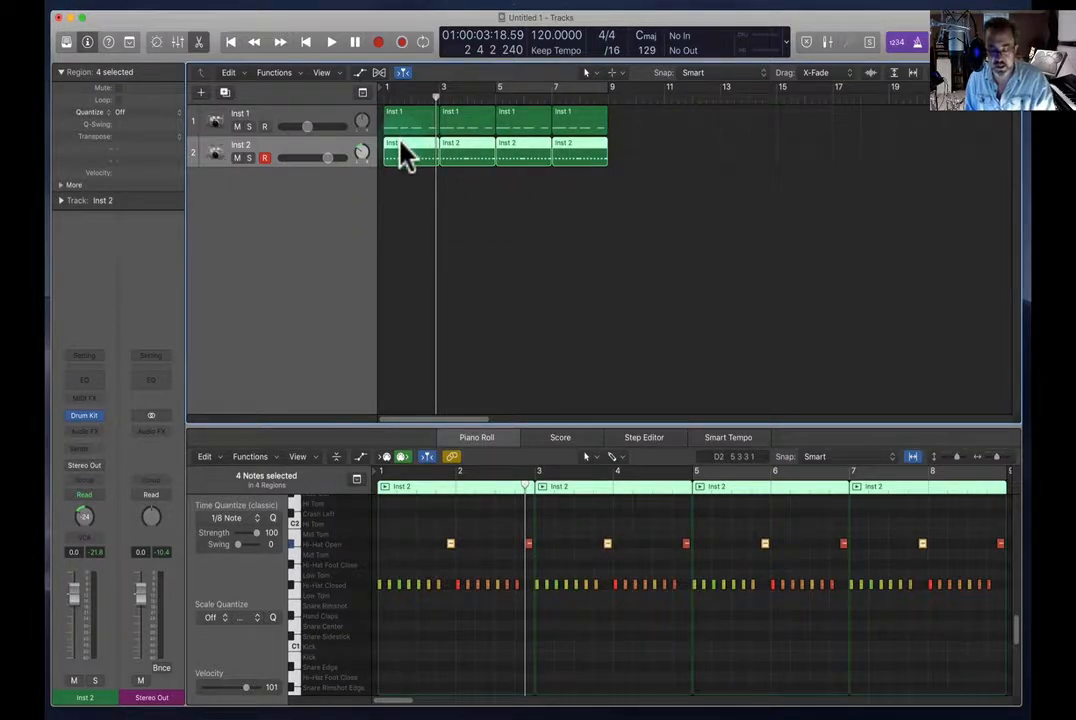
key("super+j")
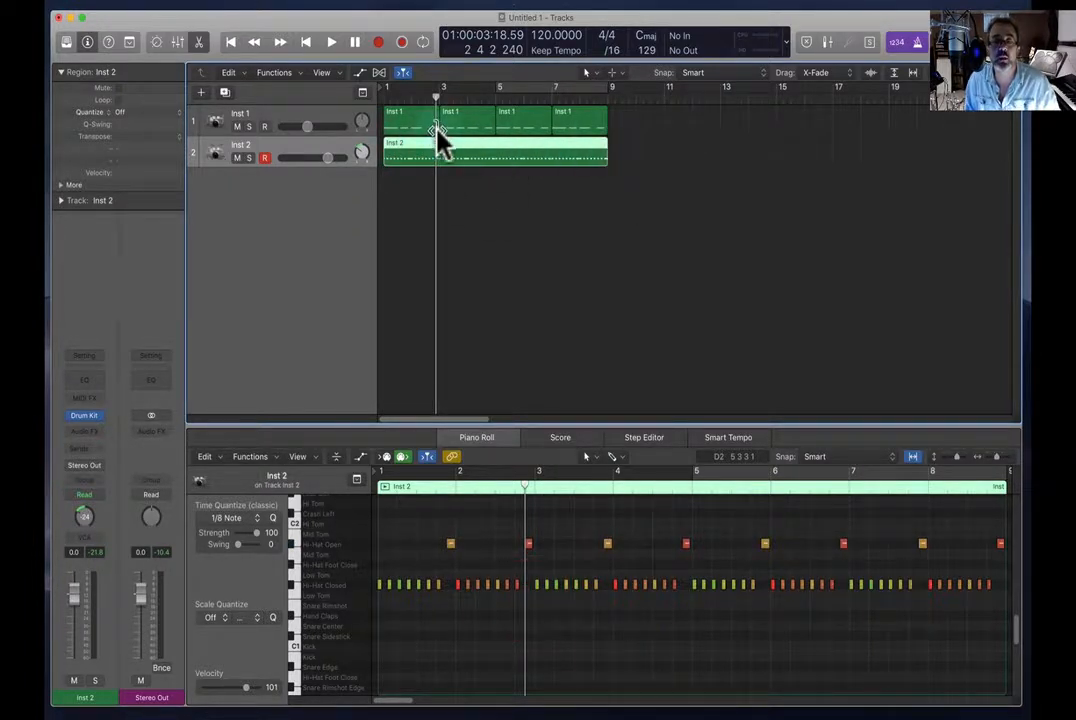
Join the four kick-snare regions on the first track into one region and cycle its eight bars from bar 1
left_click(427, 127)
left_click(466, 130, "shift")
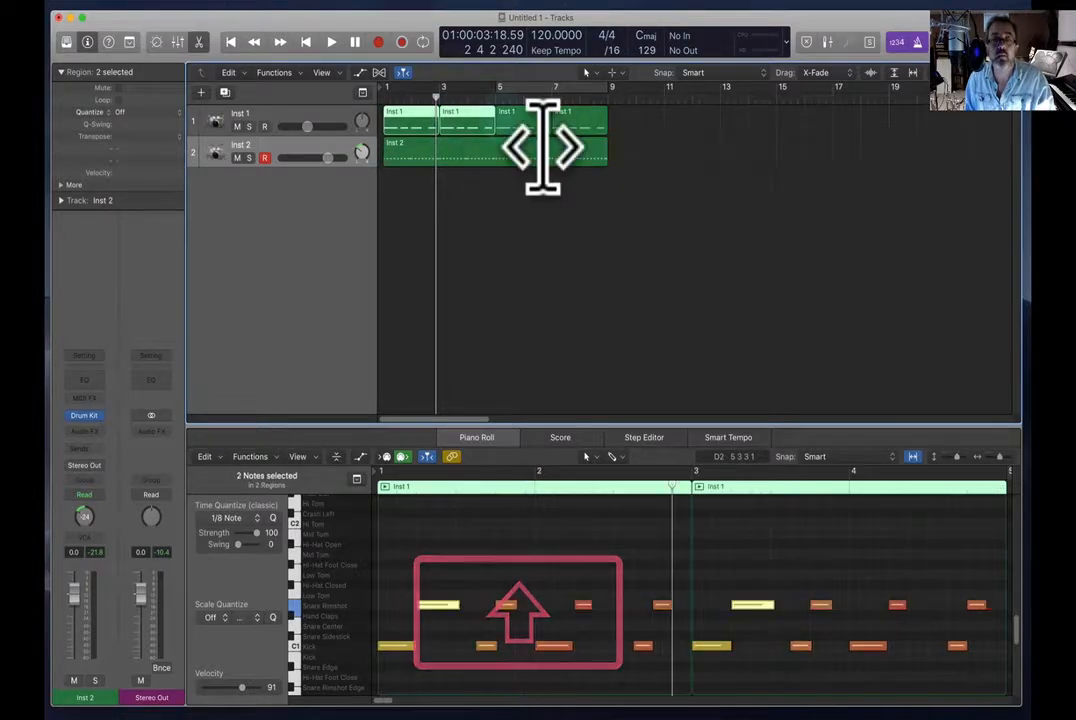
left_click(532, 125, "shift")
left_click(577, 117, "shift")
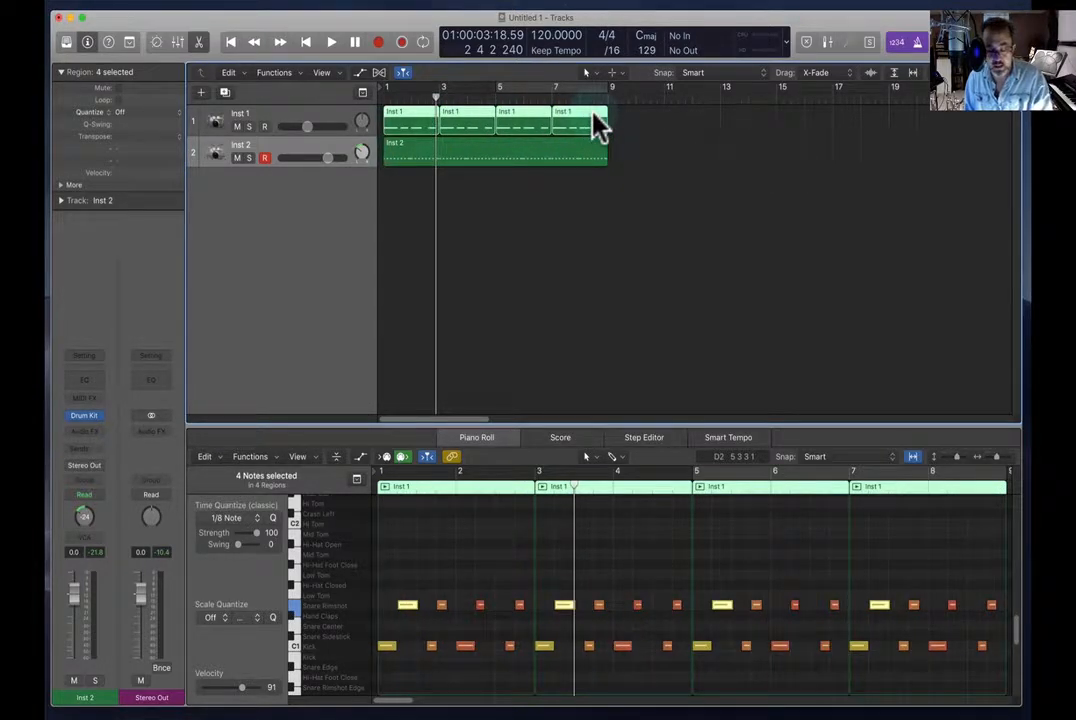
key("super+j")
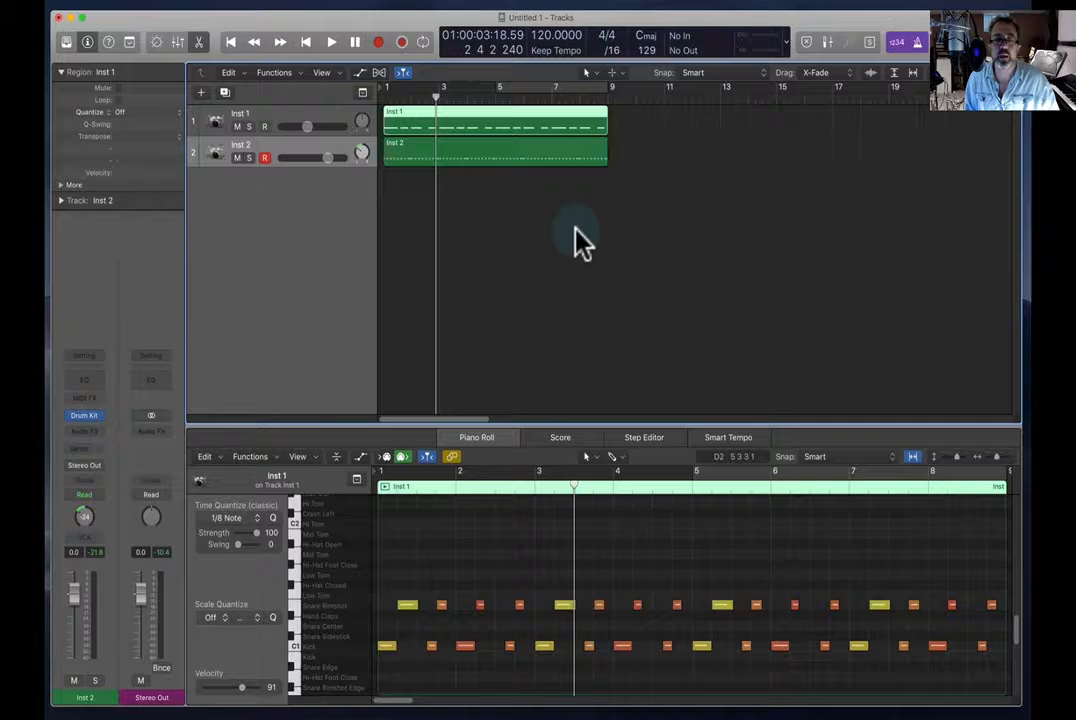
left_click_drag(436, 97, 381, 100)
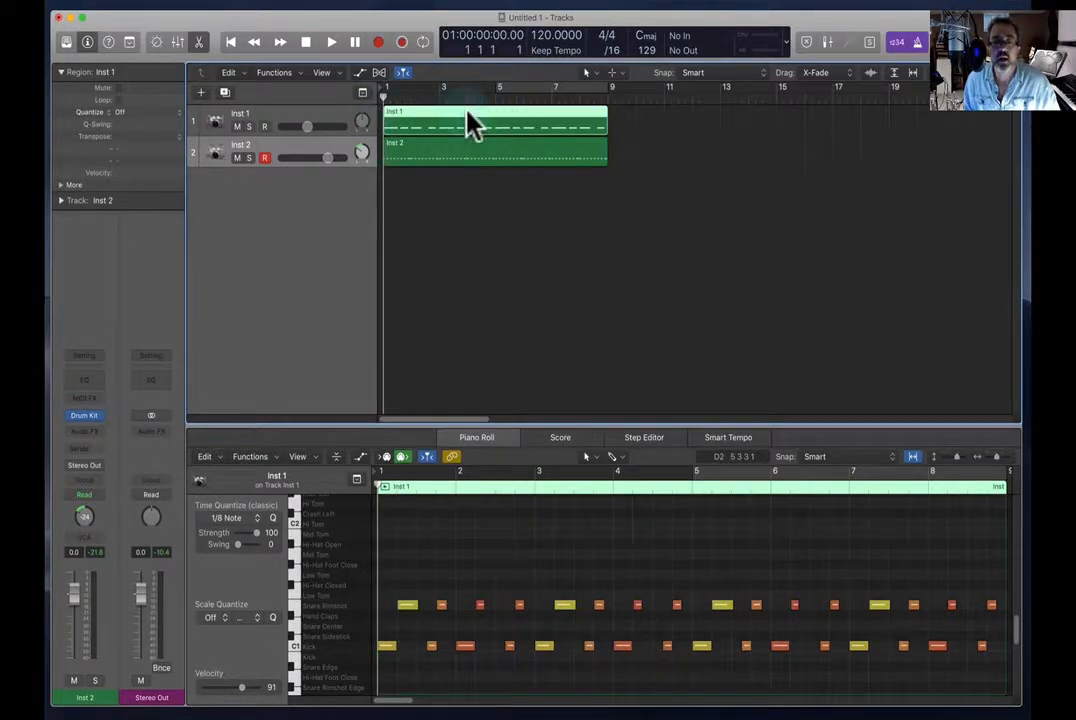
key("u")
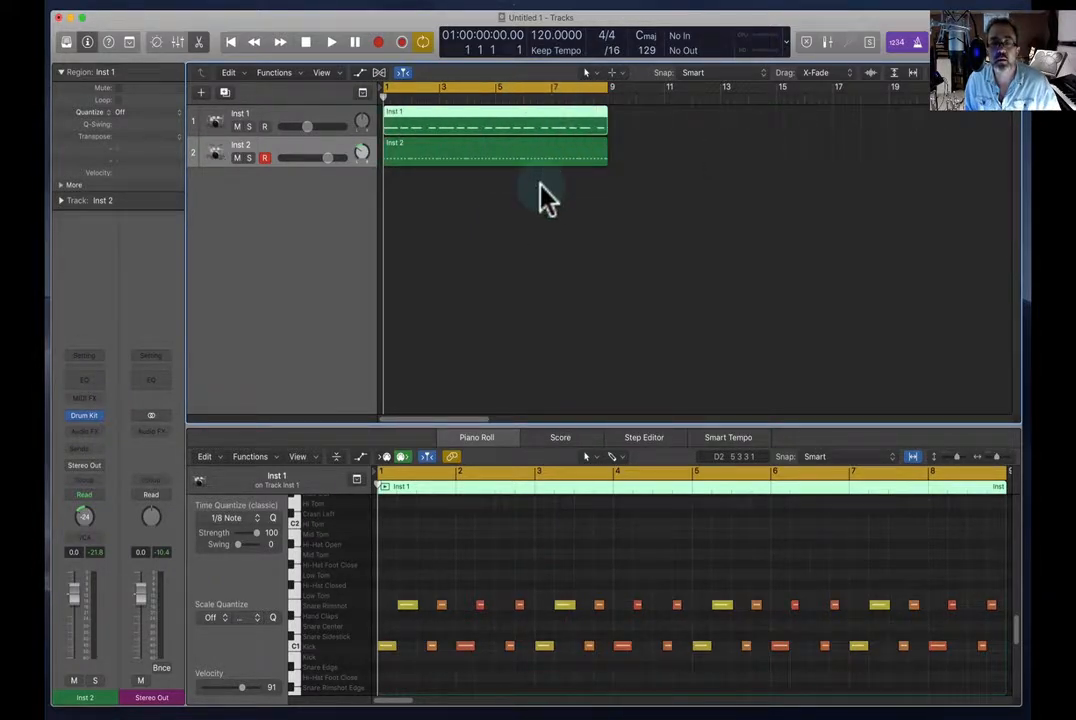
Add one new software instrument track that uses the EXS24 (Sampler)
left_click(200, 93)
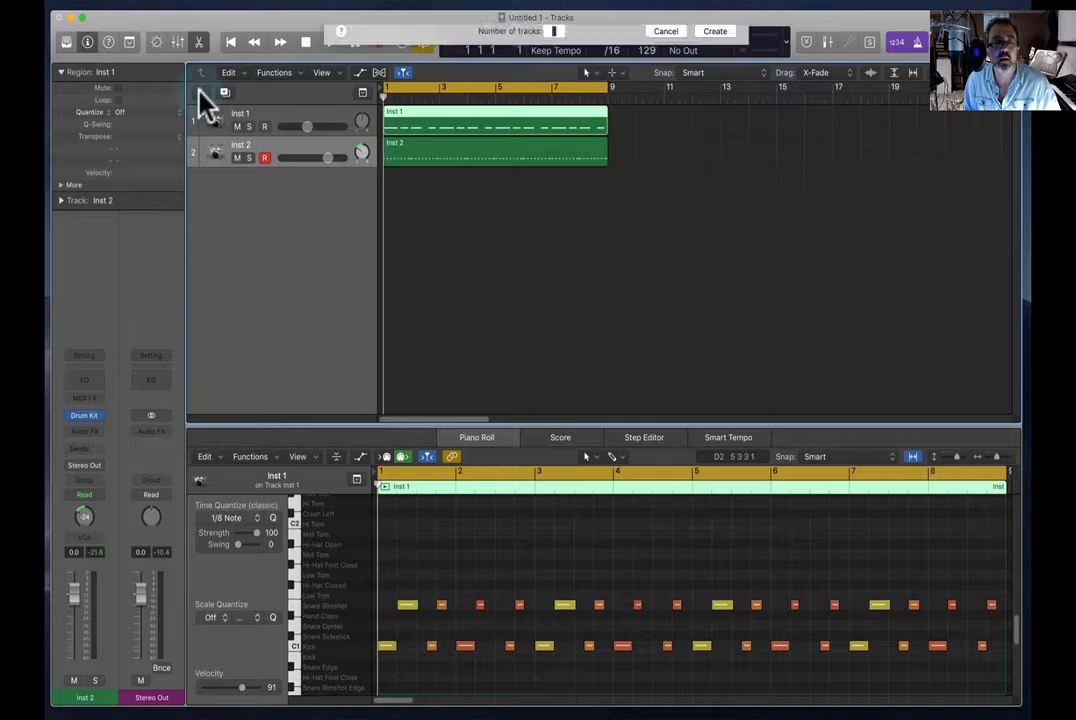
left_click(412, 150)
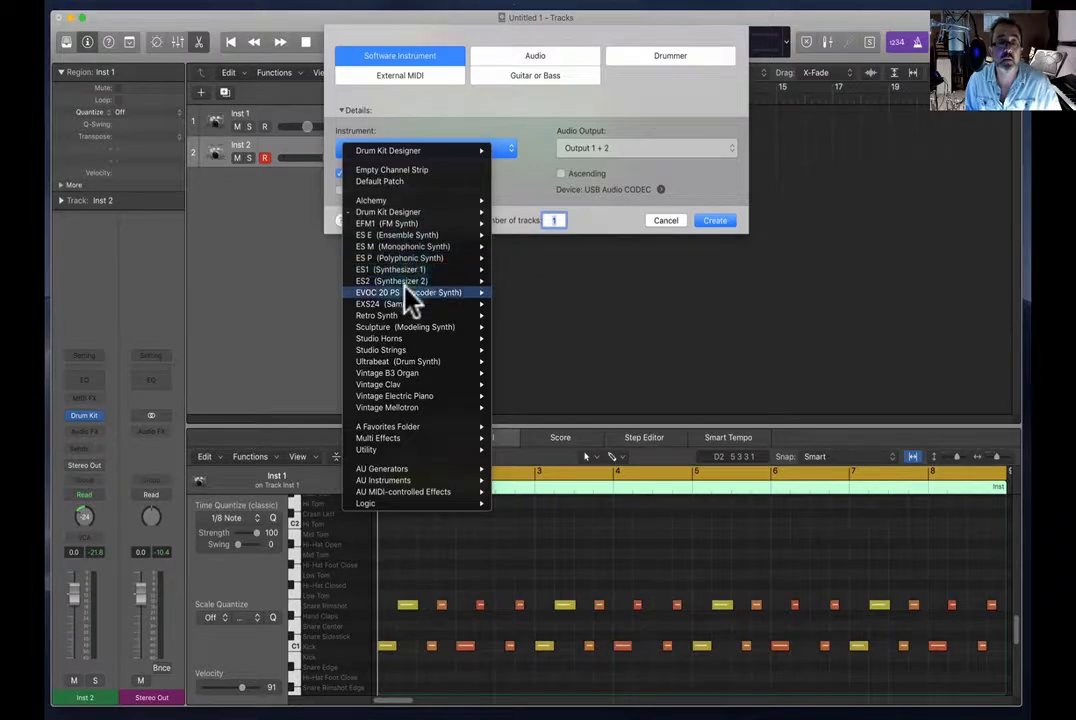
mouse_move(406, 303)
left_click(528, 313)
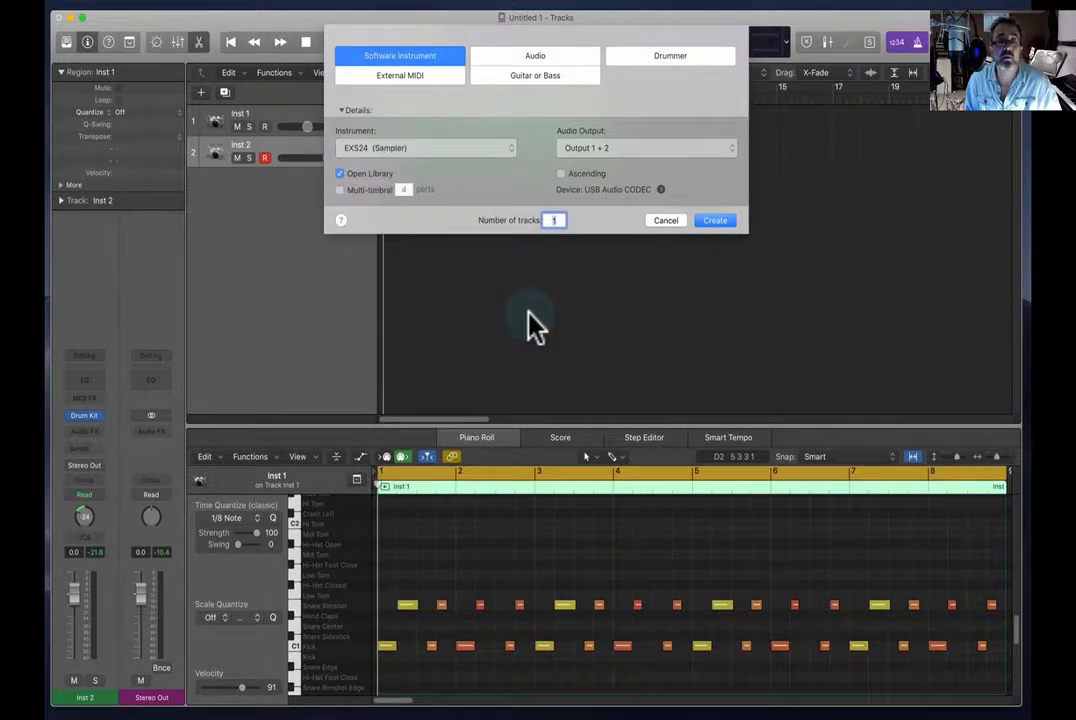
left_click(714, 221)
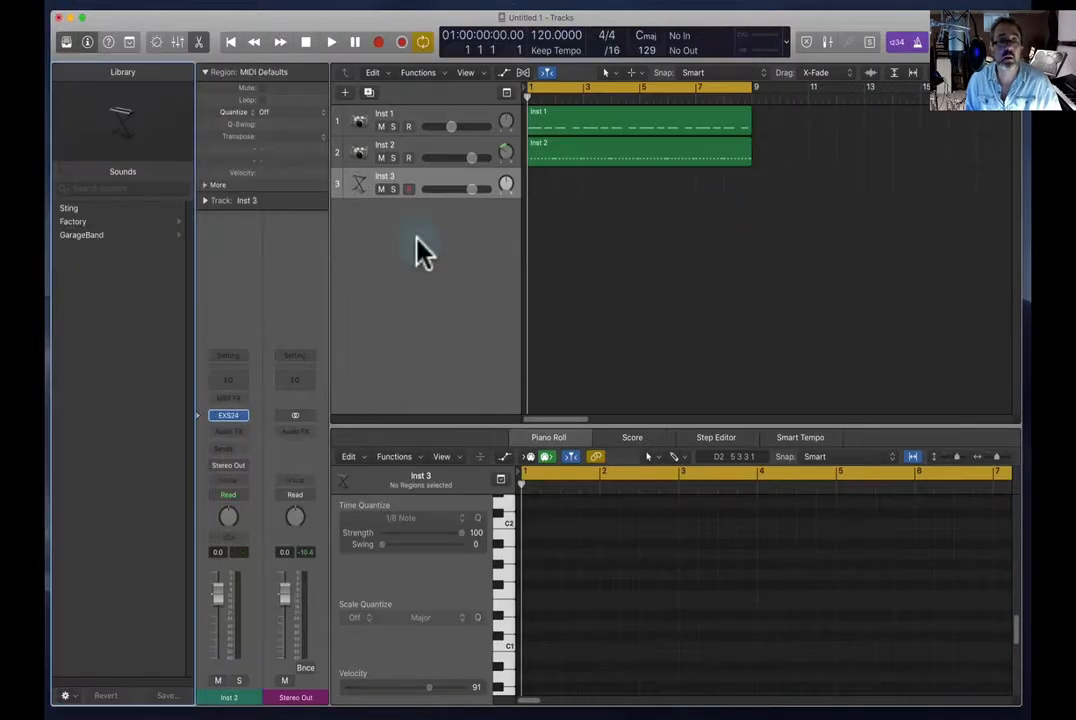
Load the Picked Electric Bass sound from the factory electric basses onto the new track
left_click(81, 220)
left_click(78, 221)
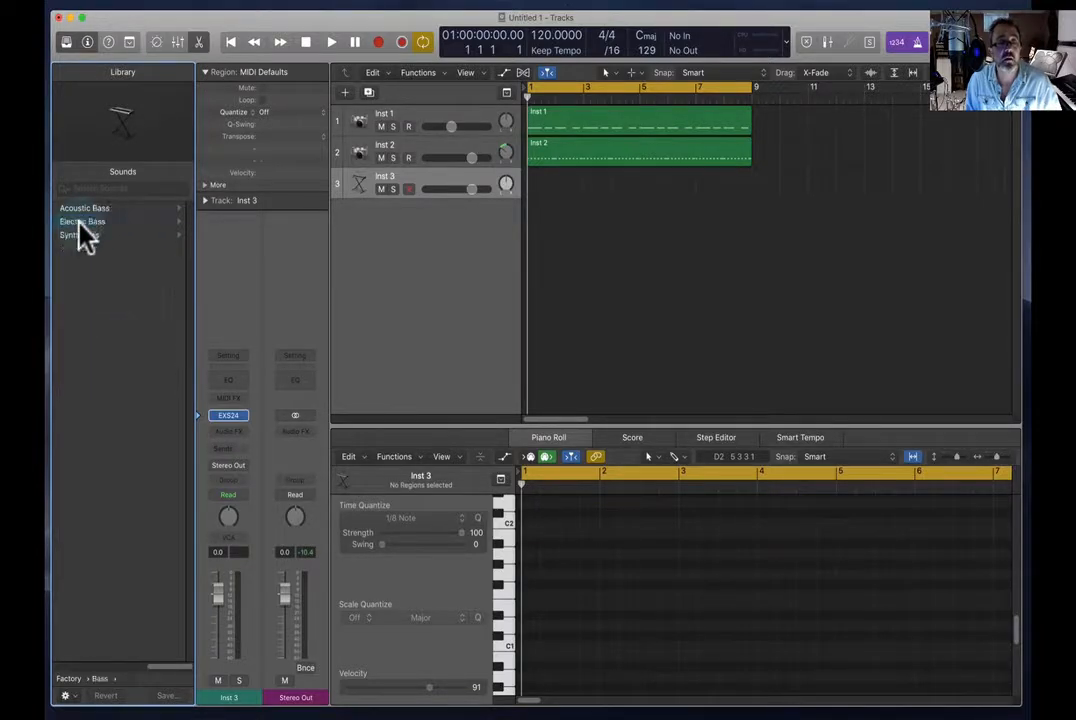
left_click(84, 222)
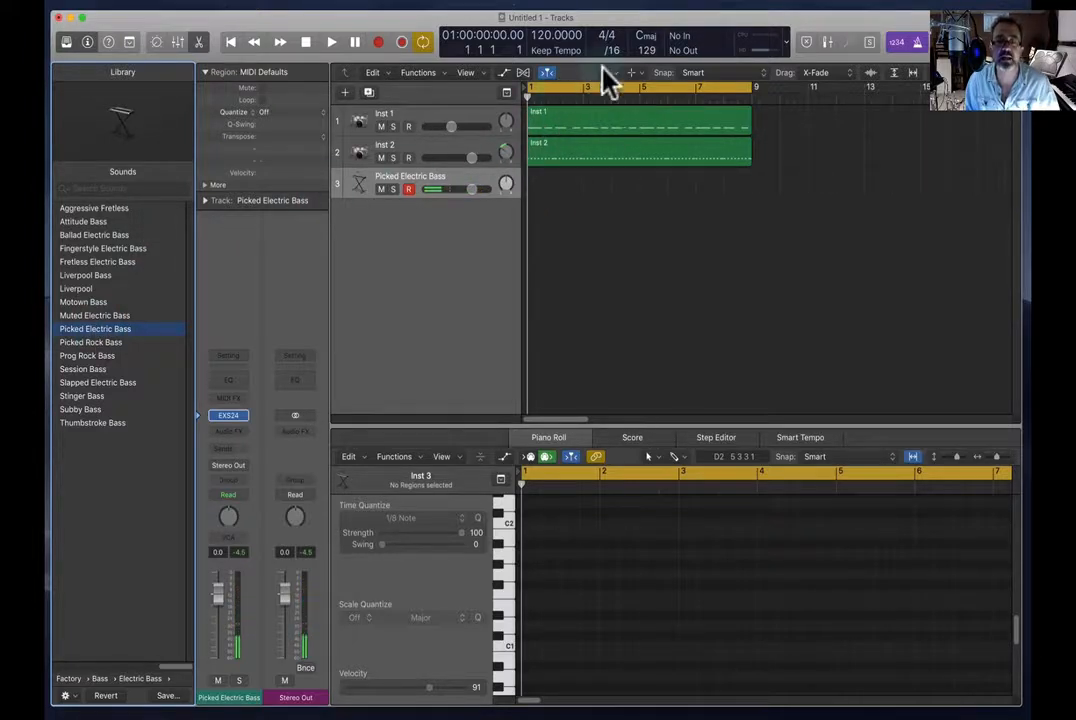
Record an eight-bar bass part over the cycled drums, stop and add a marker at the start of the song
left_click(380, 40)
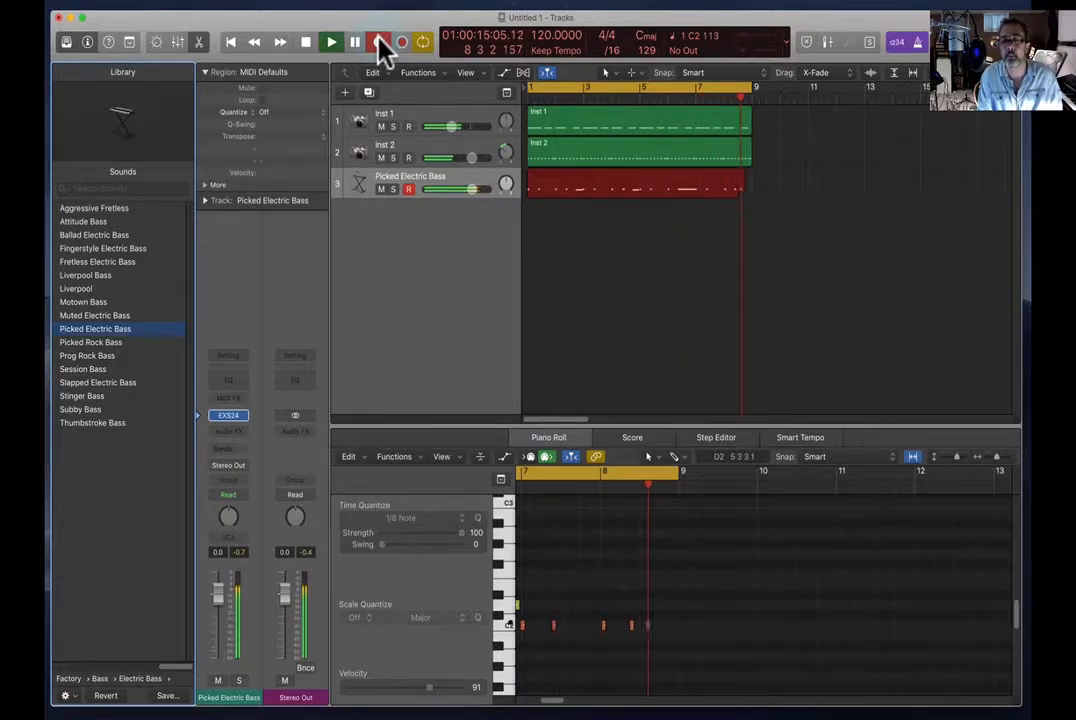
left_click(381, 45)
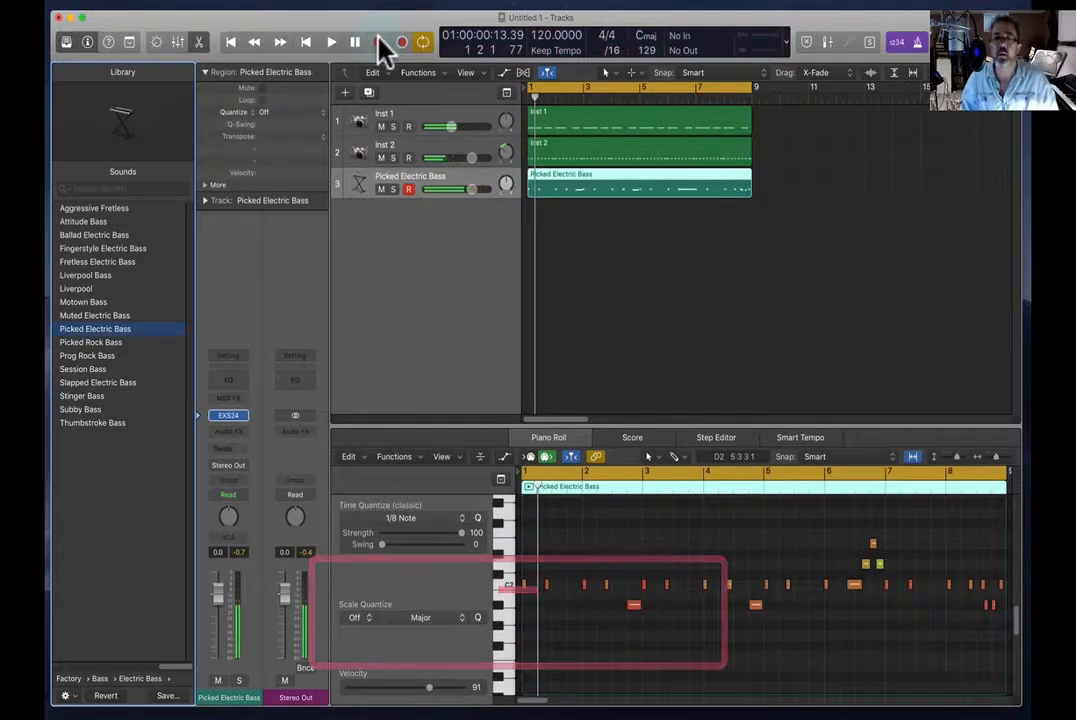
left_click(540, 98, "alt+super")
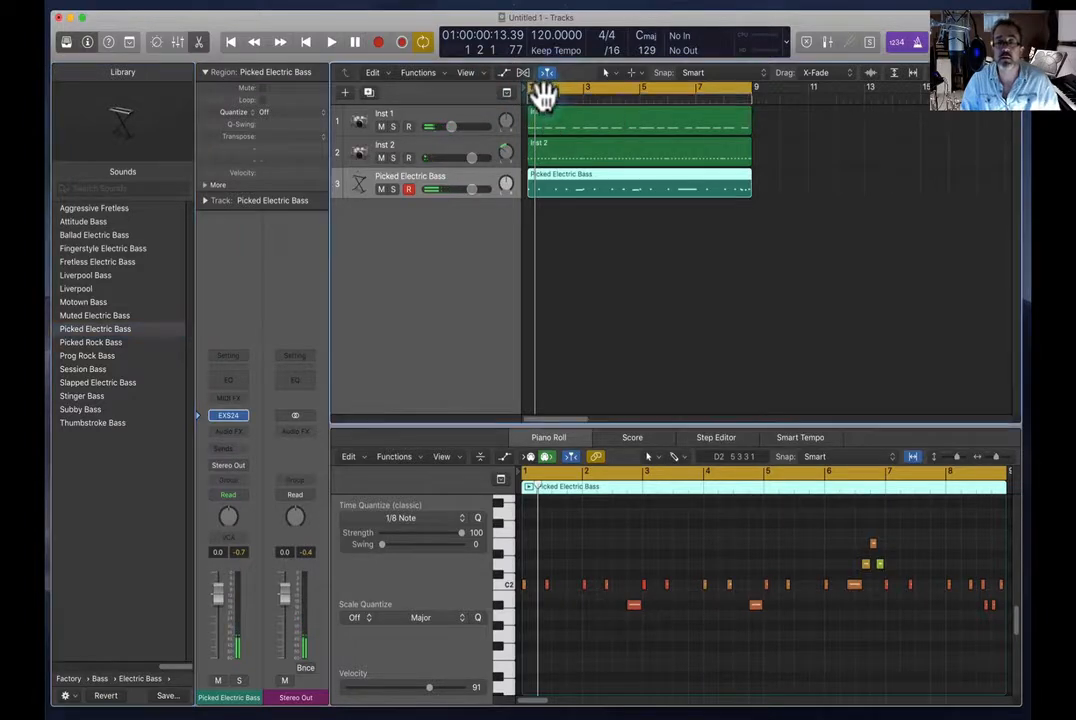
Quantize all notes of the recorded bass region to 1/8 notes and deselect the region
left_click(525, 584)
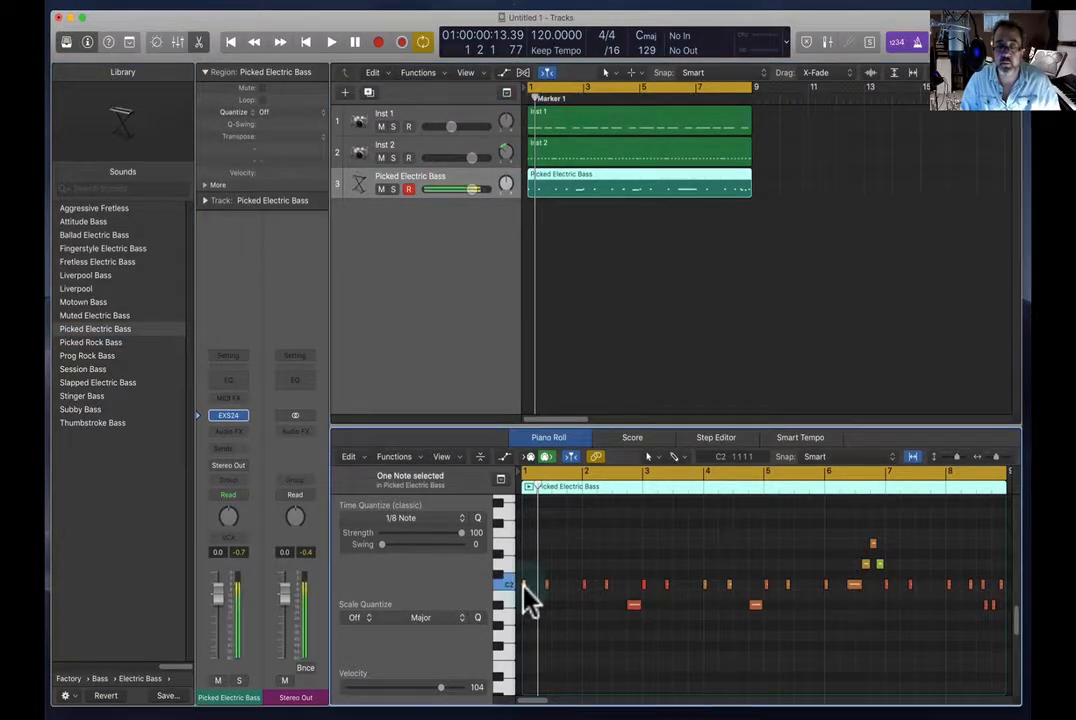
key("super+a")
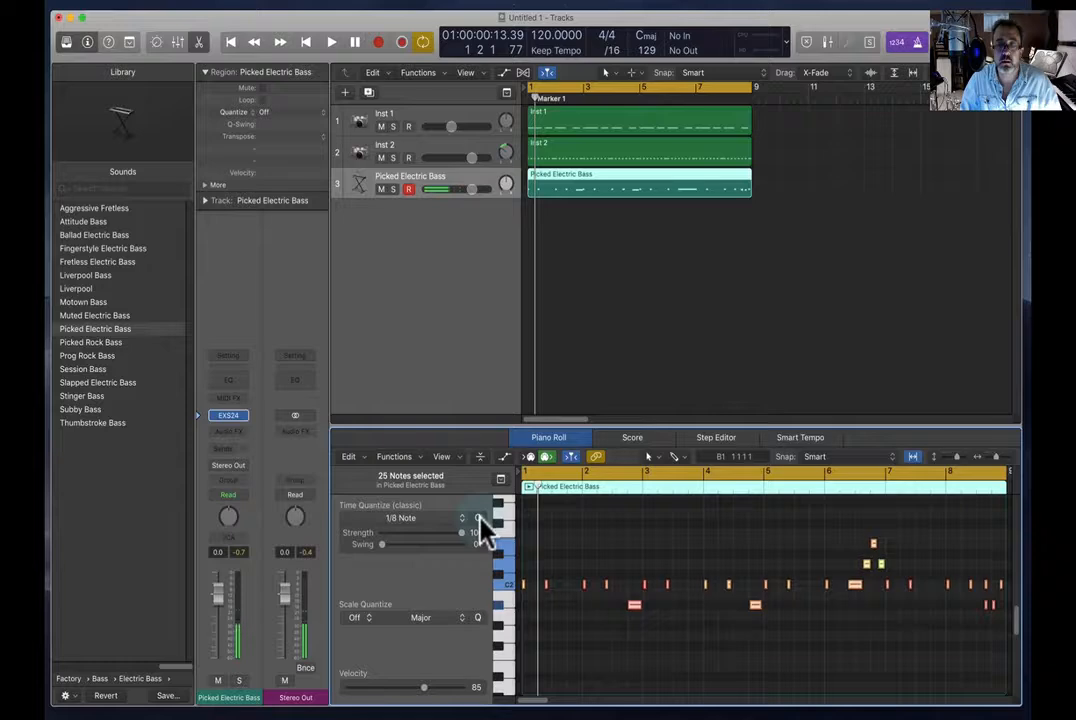
left_click(595, 270)
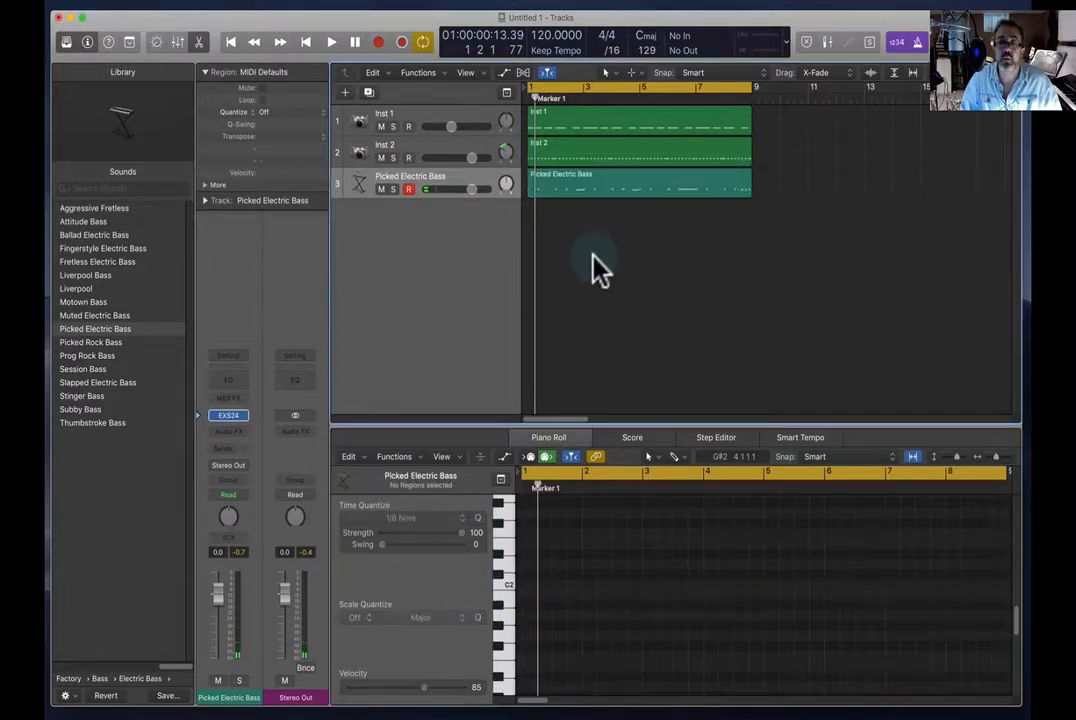
Play the song from bar 1, raise the kick-snare track's volume, lower the bass track to -2.9 dB and stop at the start
key("Return")
key("space")
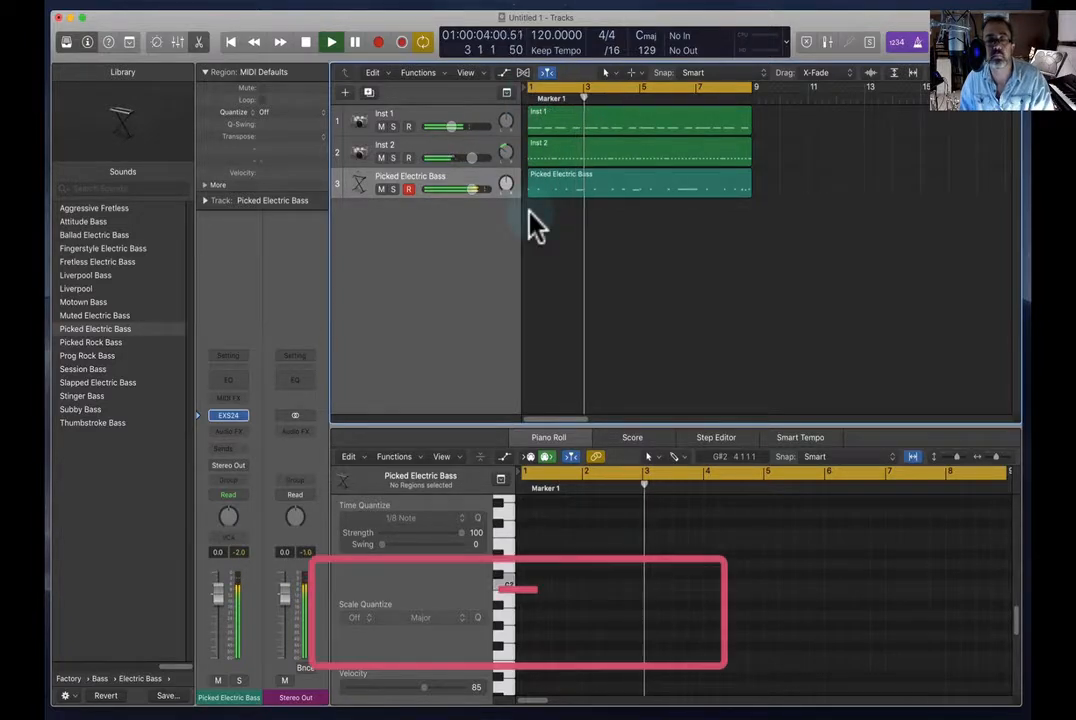
left_click_drag(452, 127, 464, 127)
key("space")
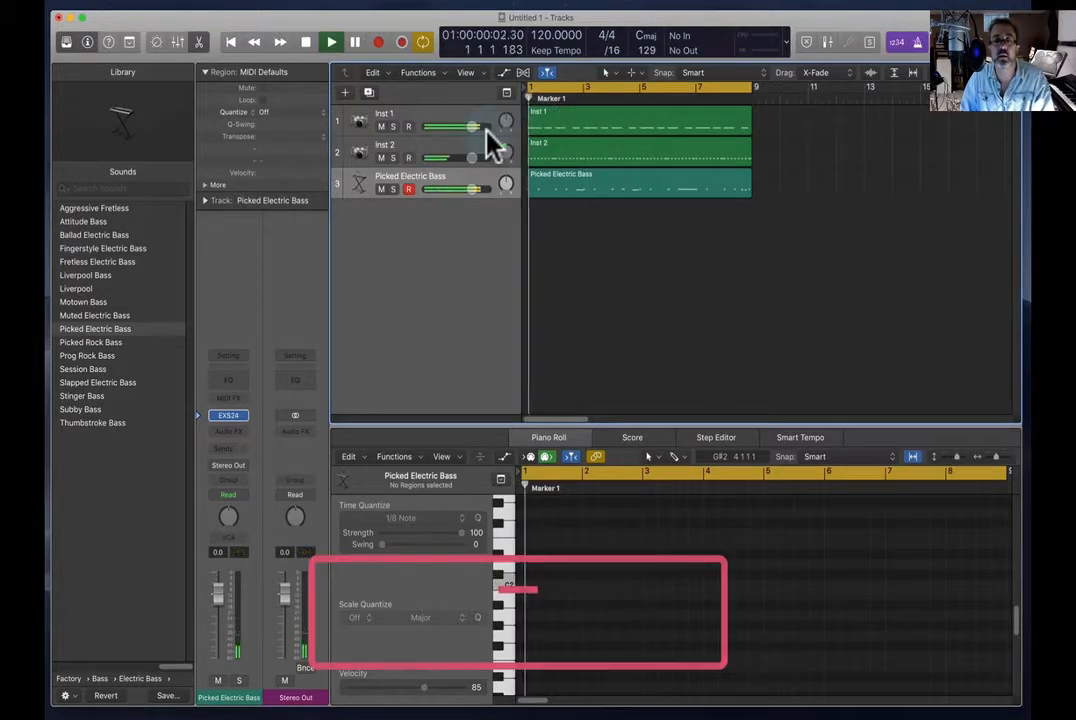
left_click_drag(472, 126, 477, 126)
left_click_drag(472, 188, 464, 188)
key("space")
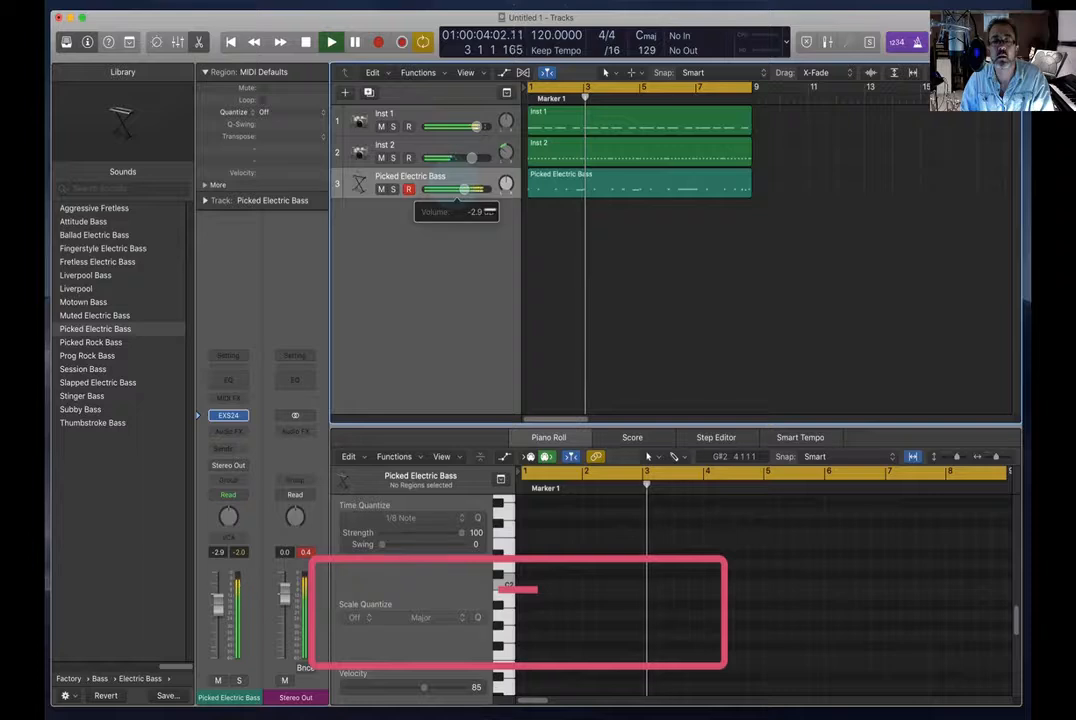
key("Return")
Add an EXS24 software instrument track and load the factory Suitcase Electric Piano sound onto it
left_click(346, 91)
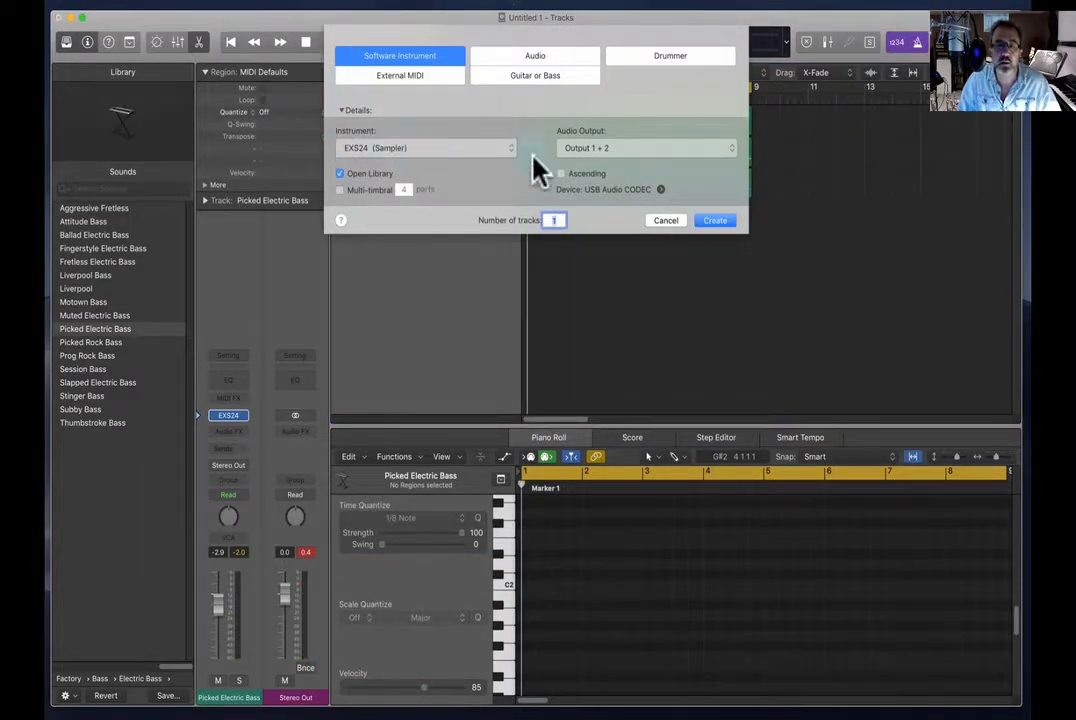
left_click(715, 220)
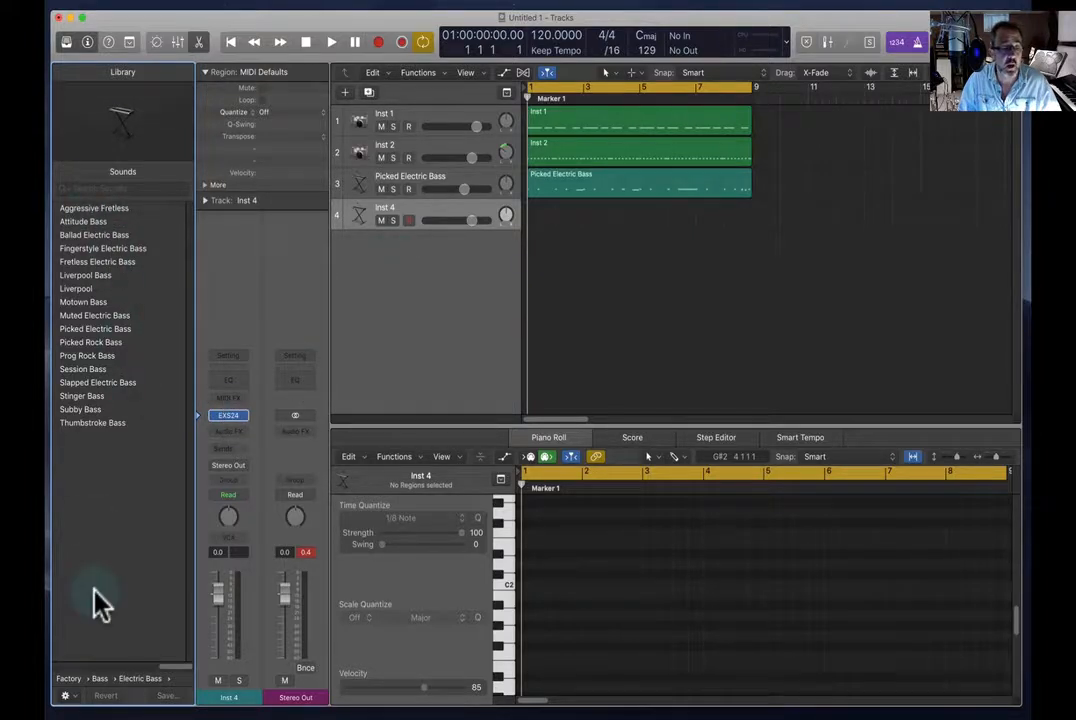
left_click(68, 679)
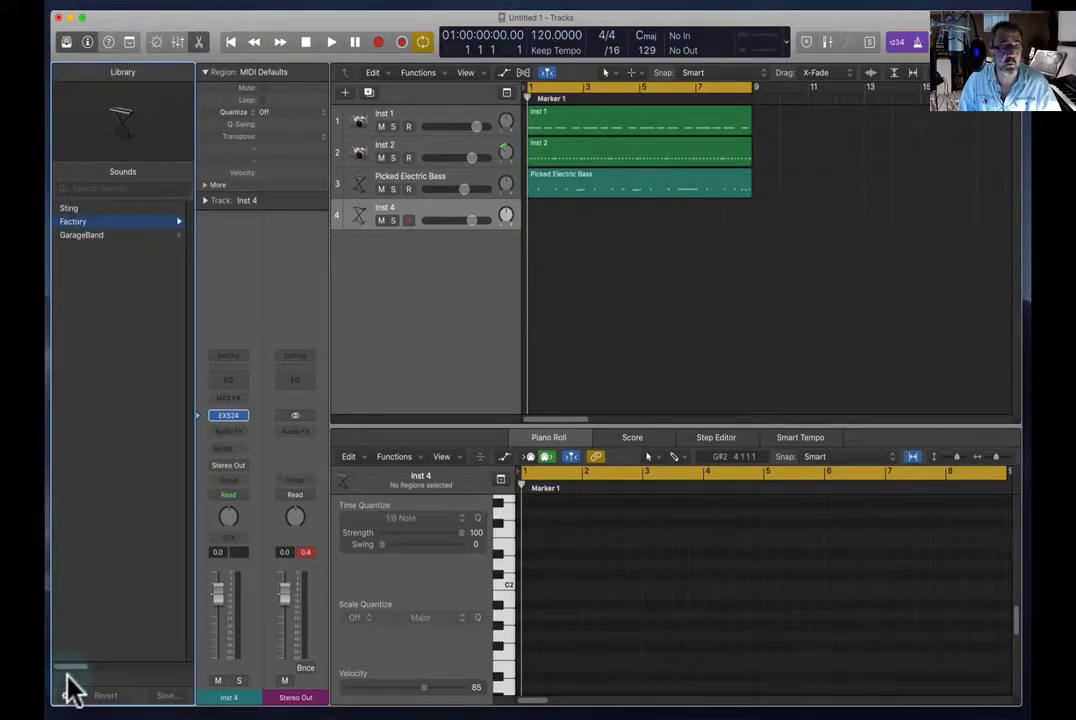
left_click(100, 221)
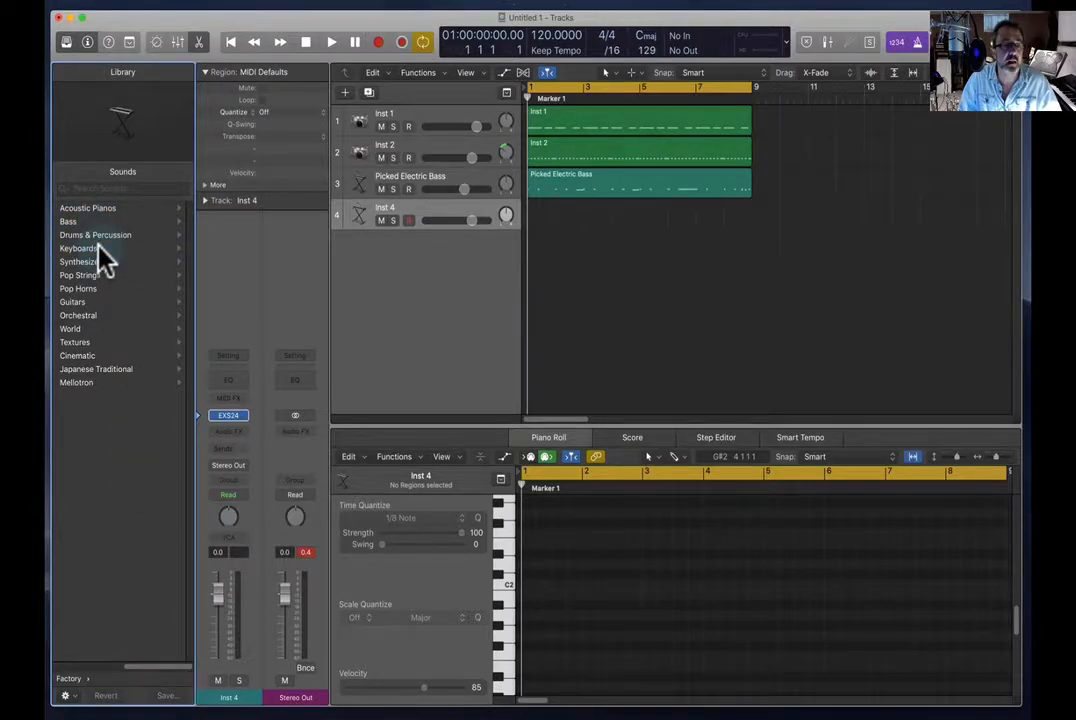
left_click(98, 250)
left_click(97, 209)
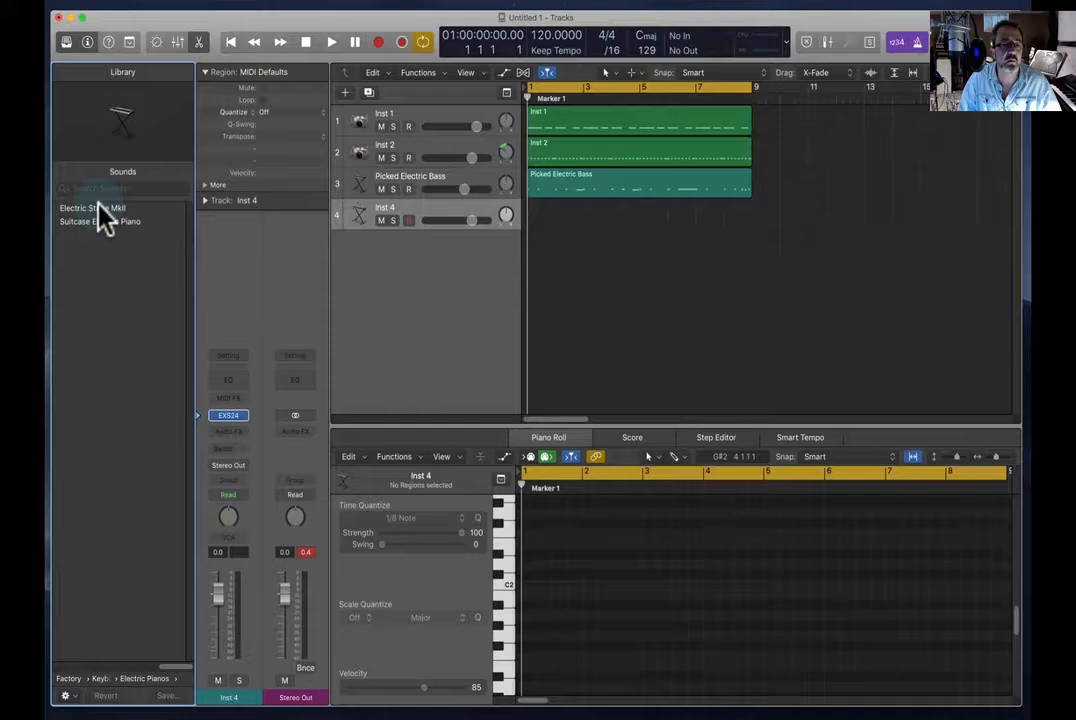
left_click(104, 222)
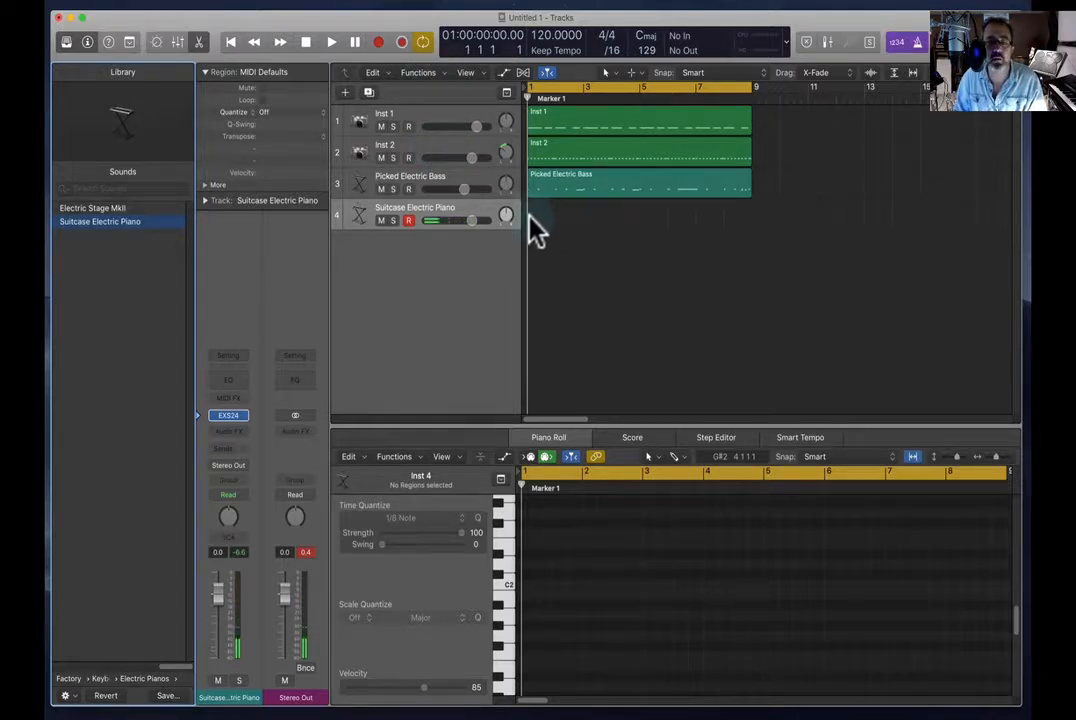
Record an eight-bar electric piano part over the cycled drums and bass, stop and return to bar 1
left_click(377, 44)
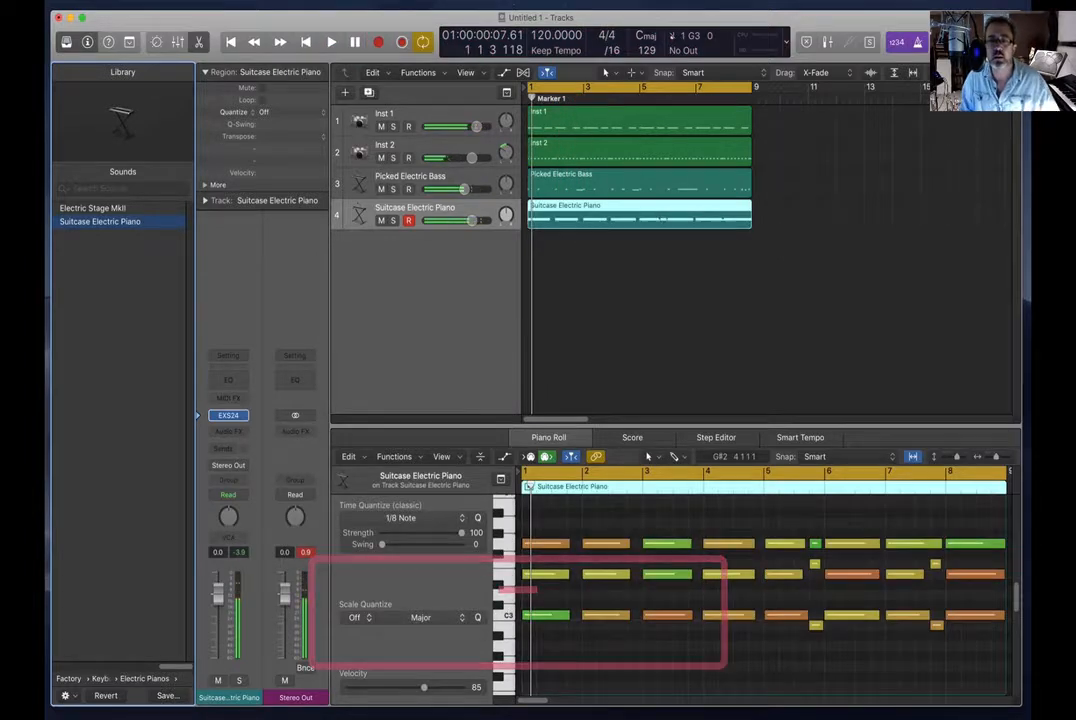
left_click(532, 99)
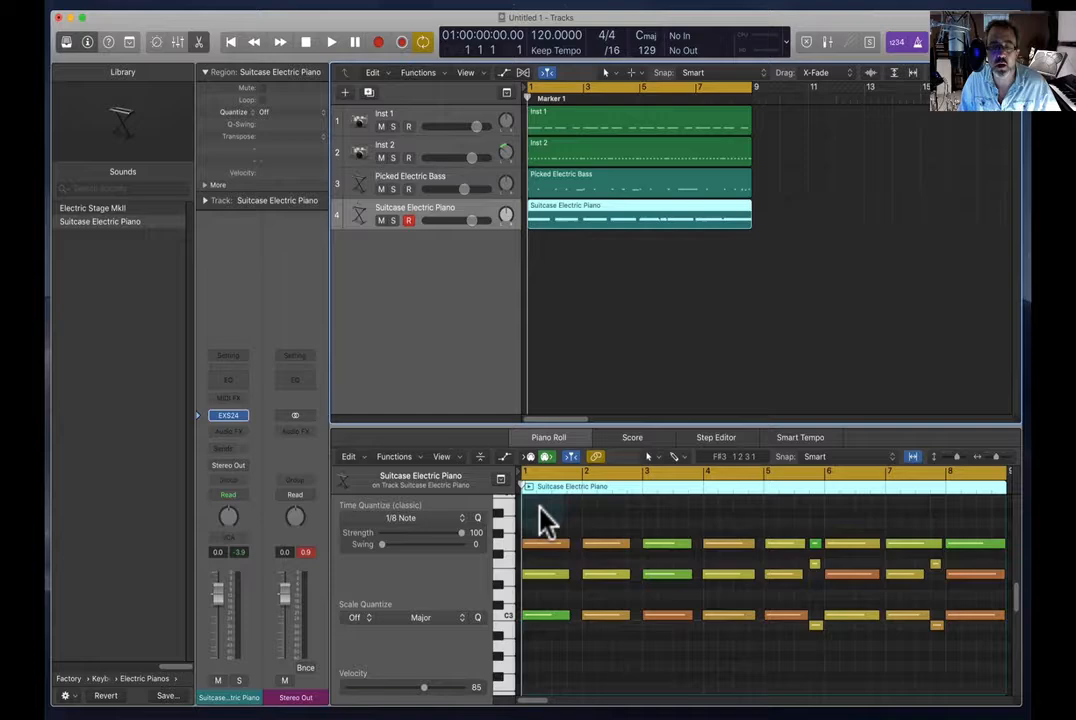
left_click(596, 456)
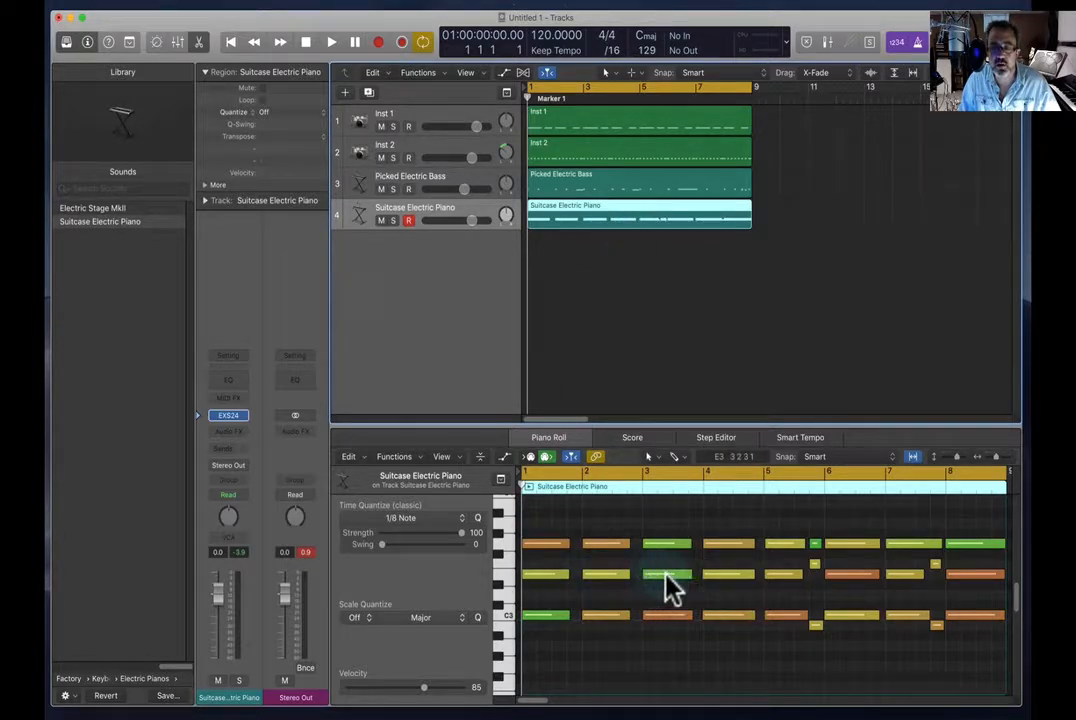
Scale-quantize all notes of the electric piano region to C Natural Minor
left_click(557, 553)
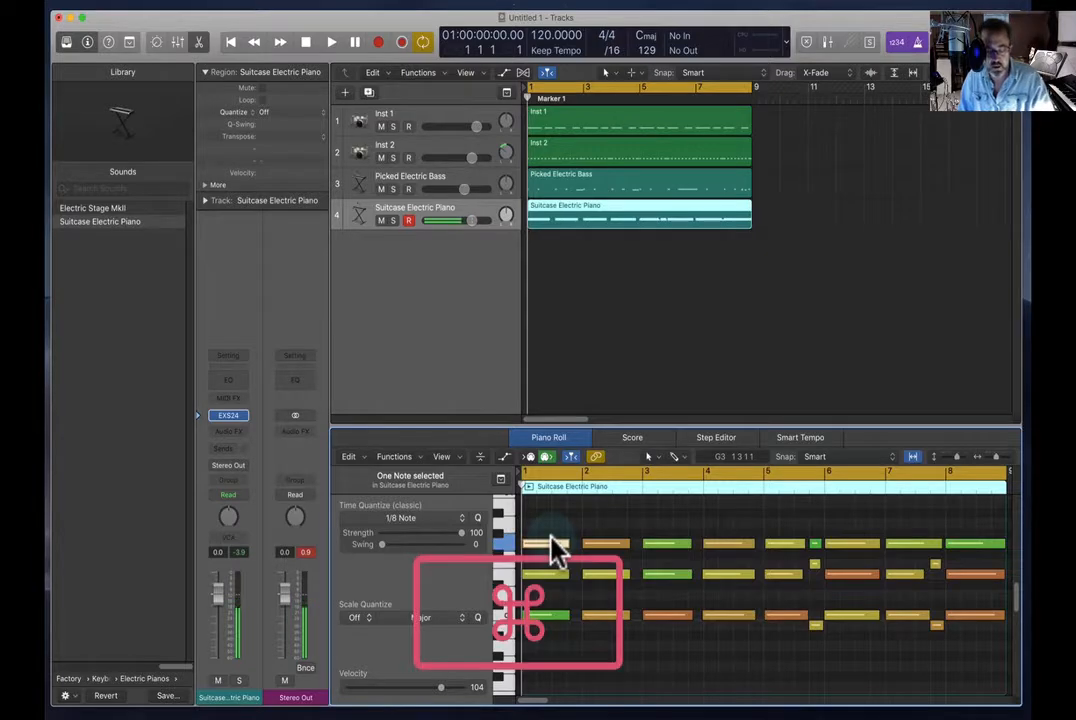
key("super+a")
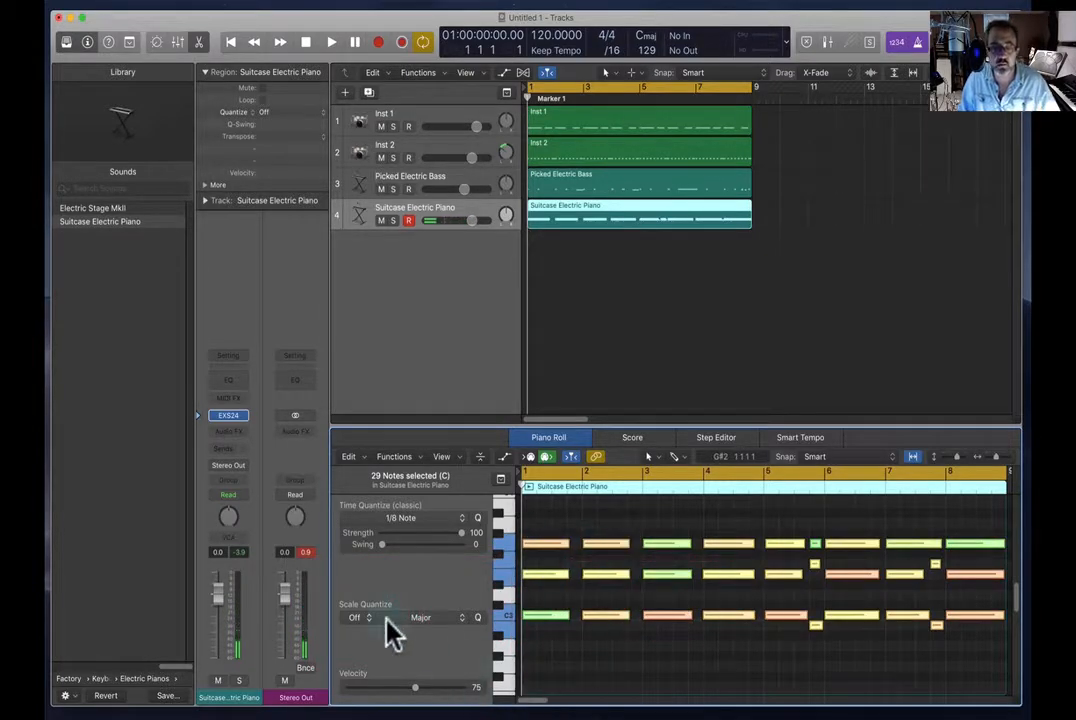
left_click(422, 618)
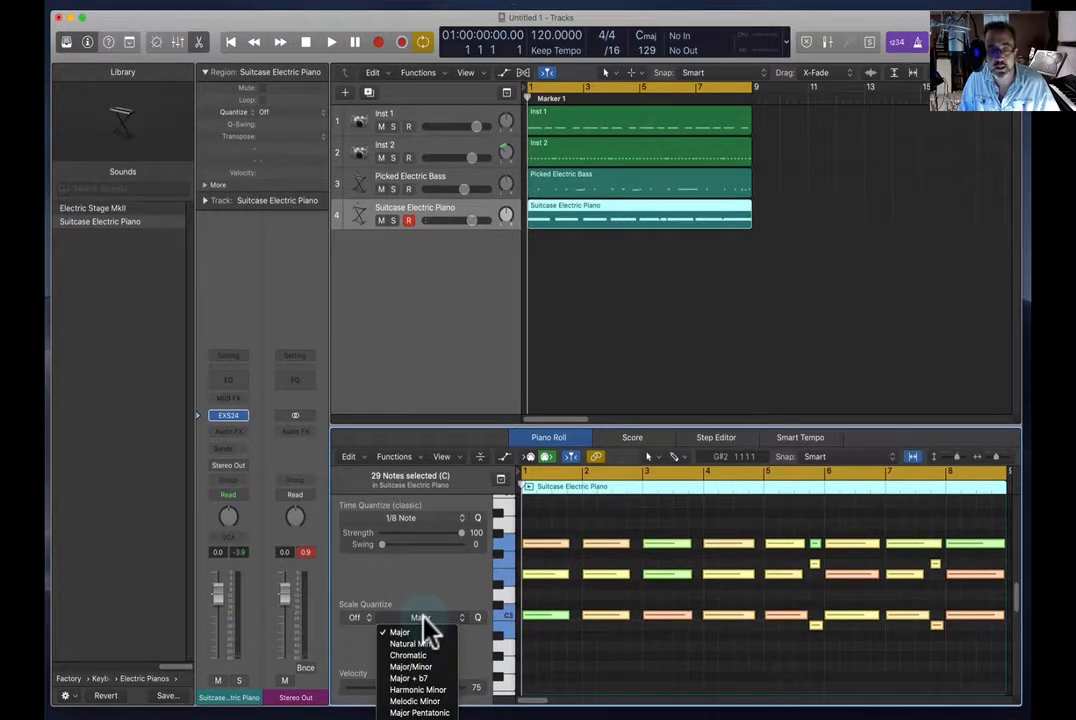
left_click(423, 641)
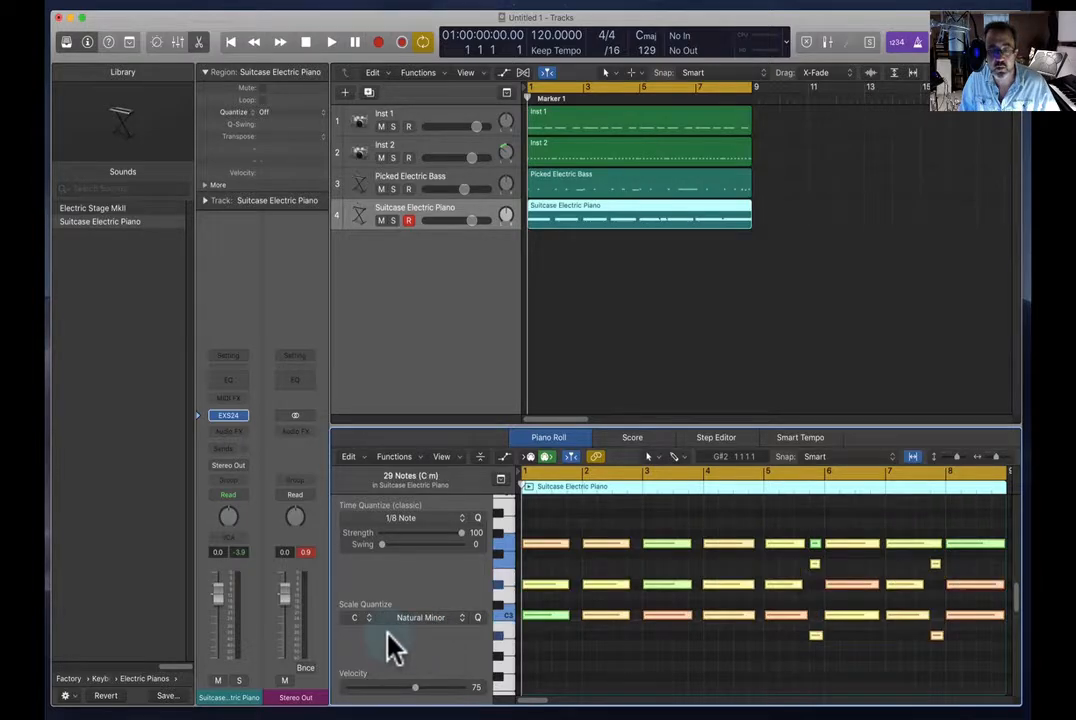
Scale-quantize all notes of the Picked Electric Bass region to C Natural Minor
left_click(545, 185)
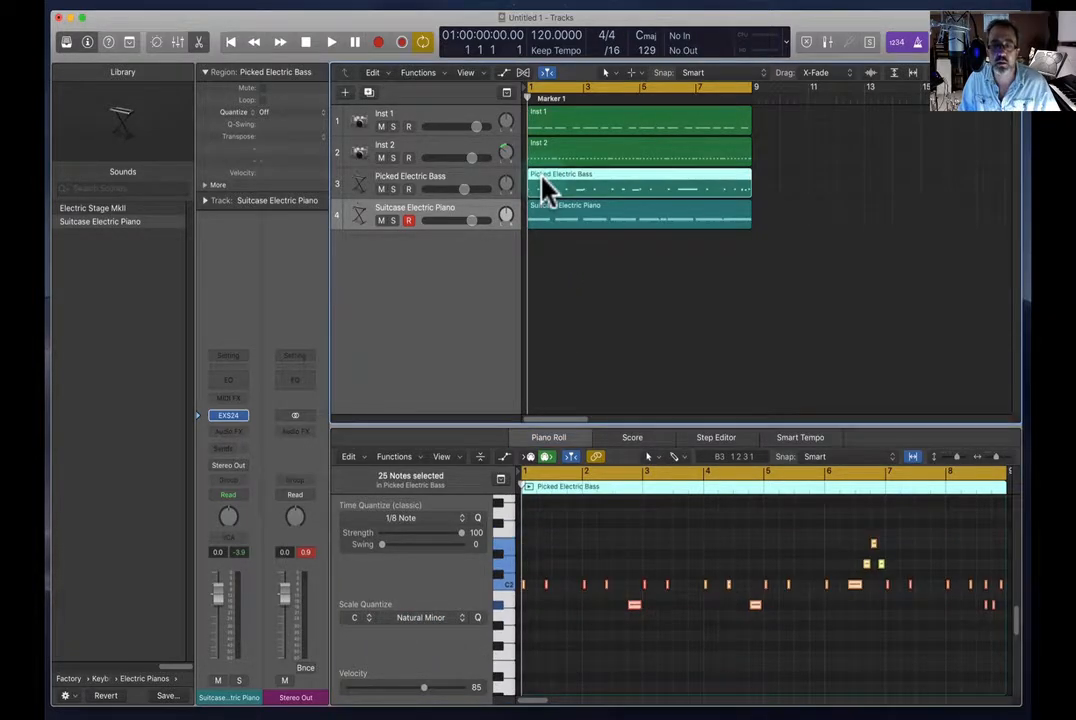
left_click(414, 615)
left_click(549, 612)
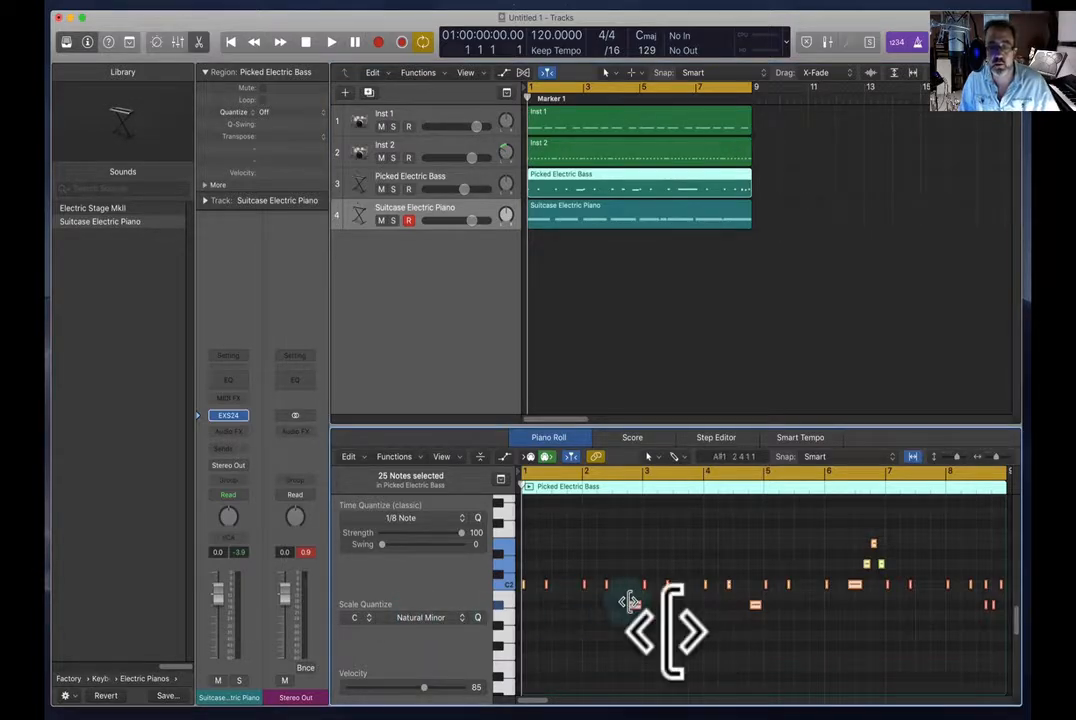
key("super+a")
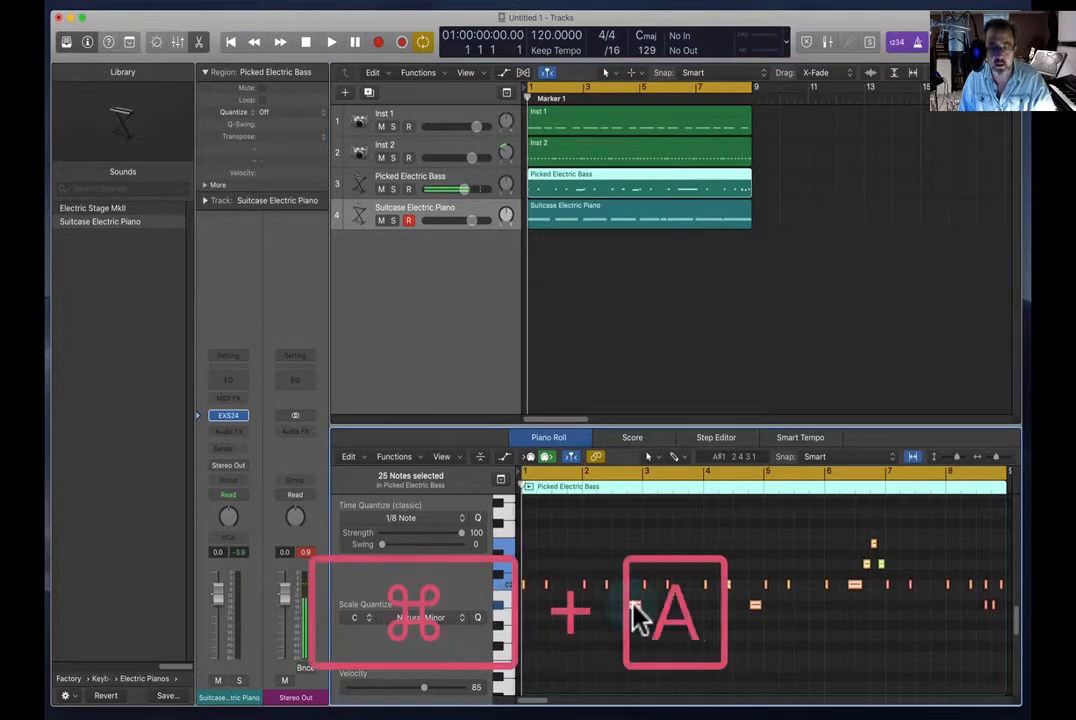
left_click(477, 617)
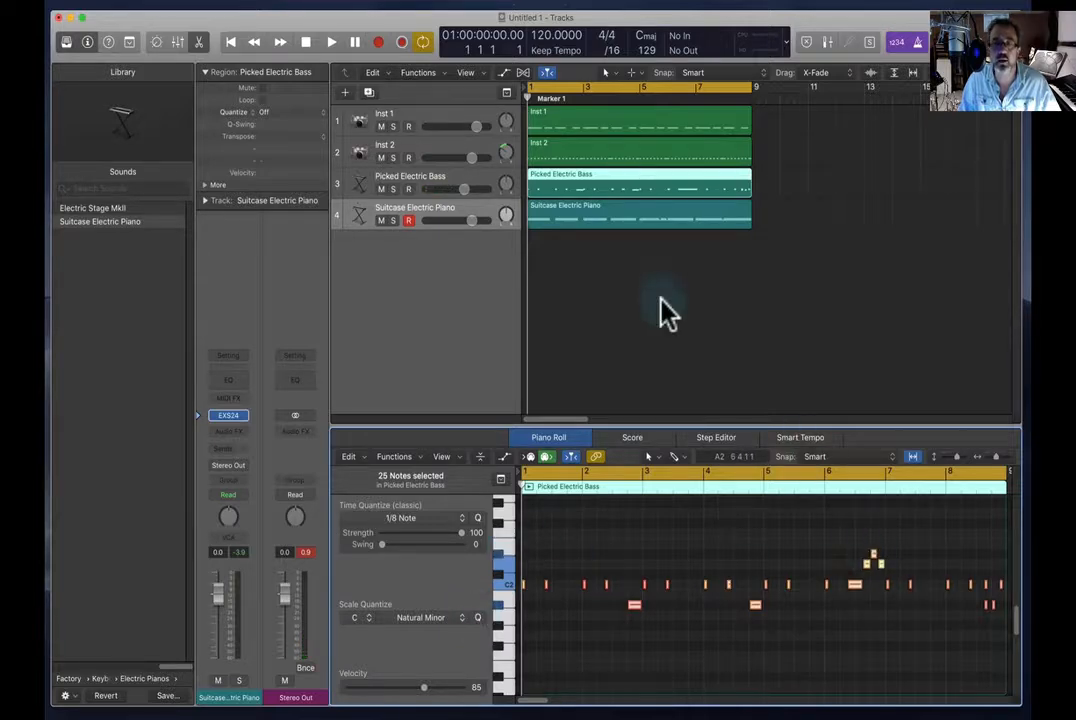
Play the song, lower the electric piano track's volume to -3.5 dB, stop and return to bar 1
key("space")
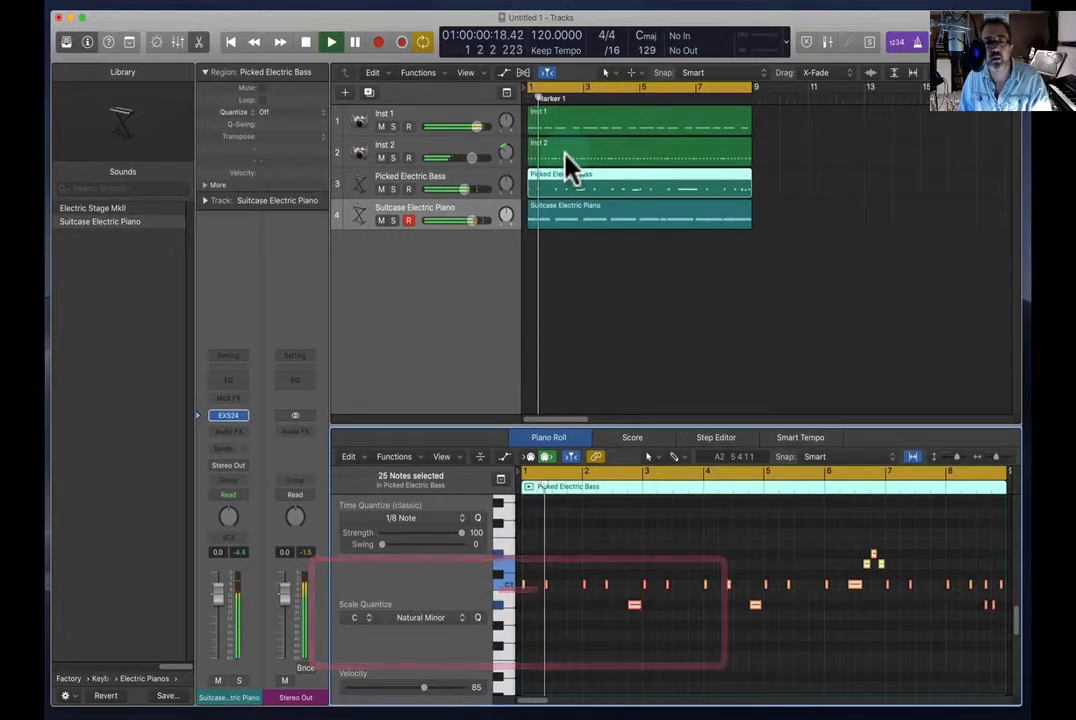
left_click_drag(472, 220, 457, 221)
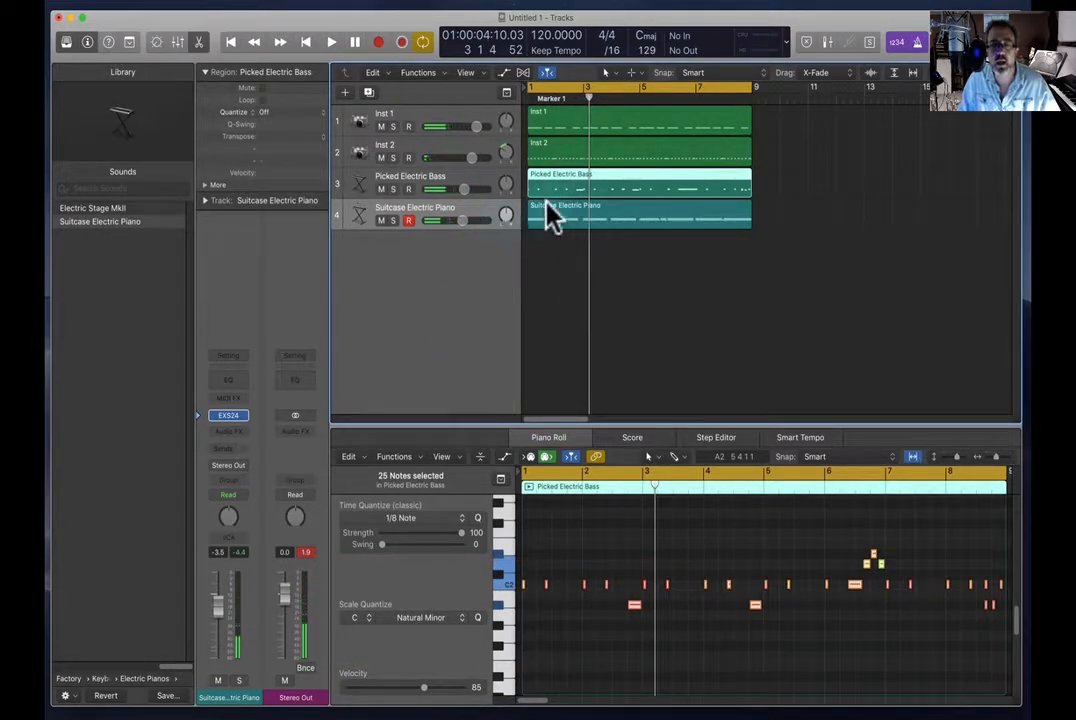
left_click(528, 98)
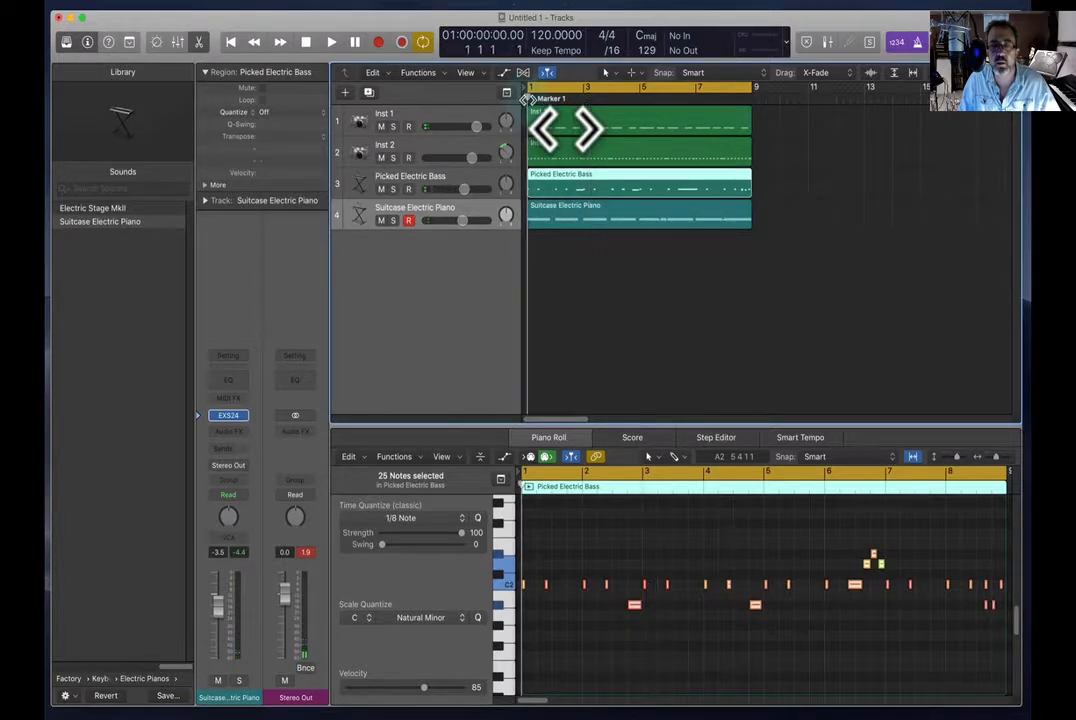
Insert the Arpeggiator MIDI effect on the electric piano track with variation 3, octave range 3 and random note order
left_click(240, 400)
left_click(238, 421)
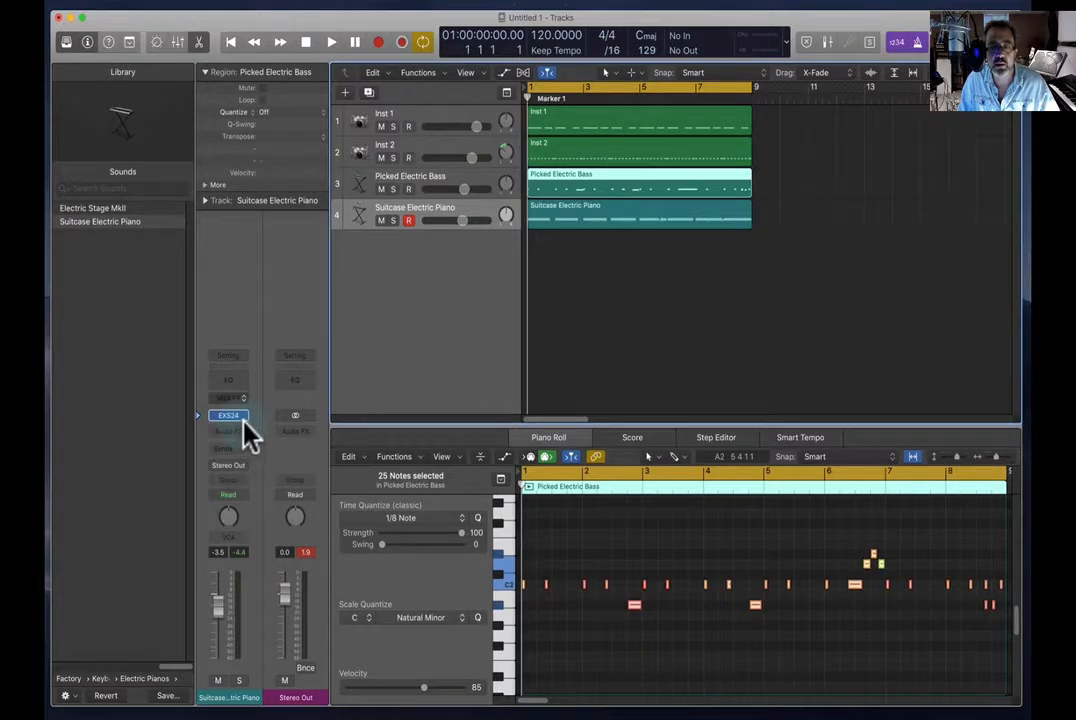
left_click_drag(250, 5, 882, 256)
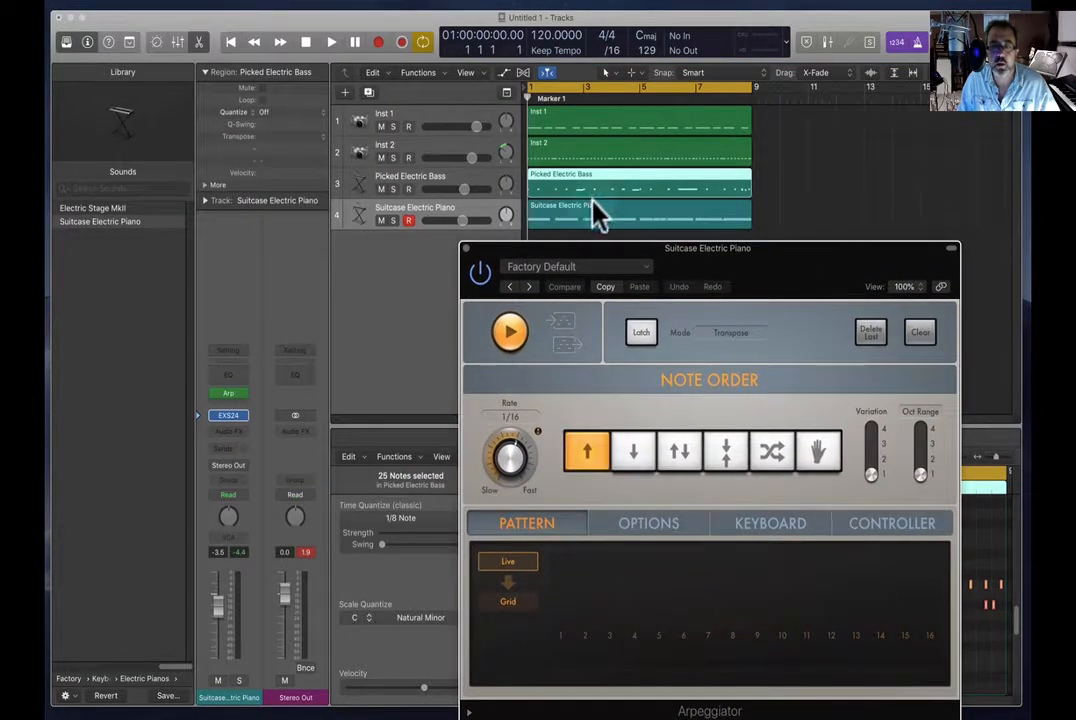
left_click(872, 449)
left_click_drag(920, 472, 912, 428)
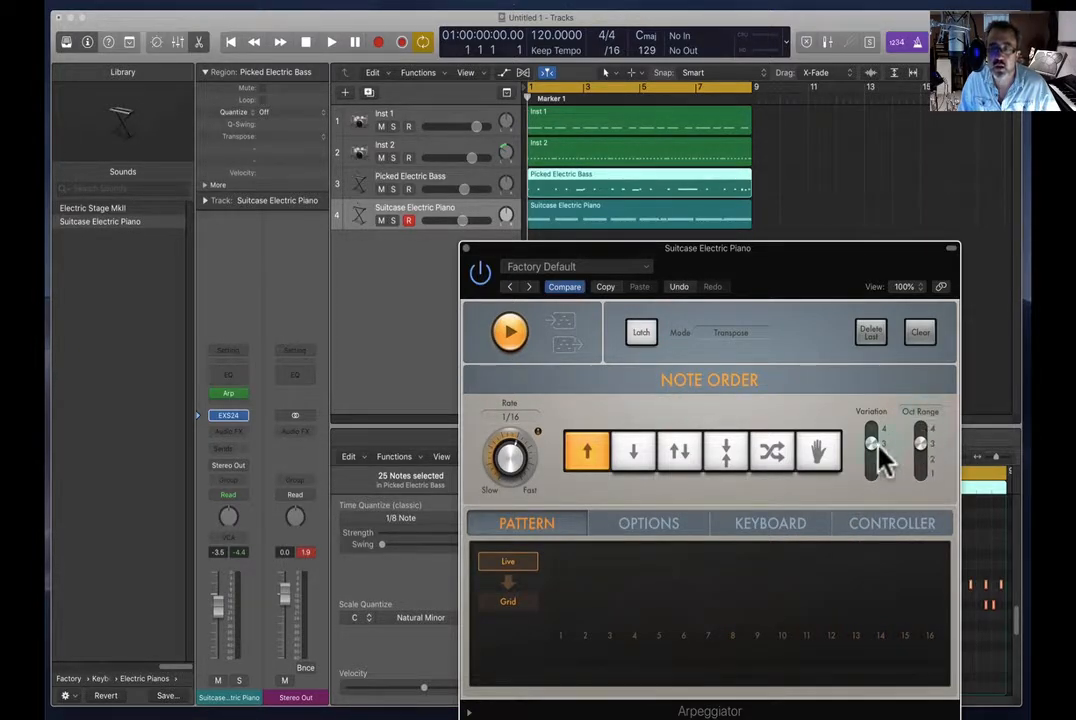
left_click(772, 452)
Switch the arpeggio pattern to Grid and load a factory Grooving Velocity pattern
left_click(511, 604)
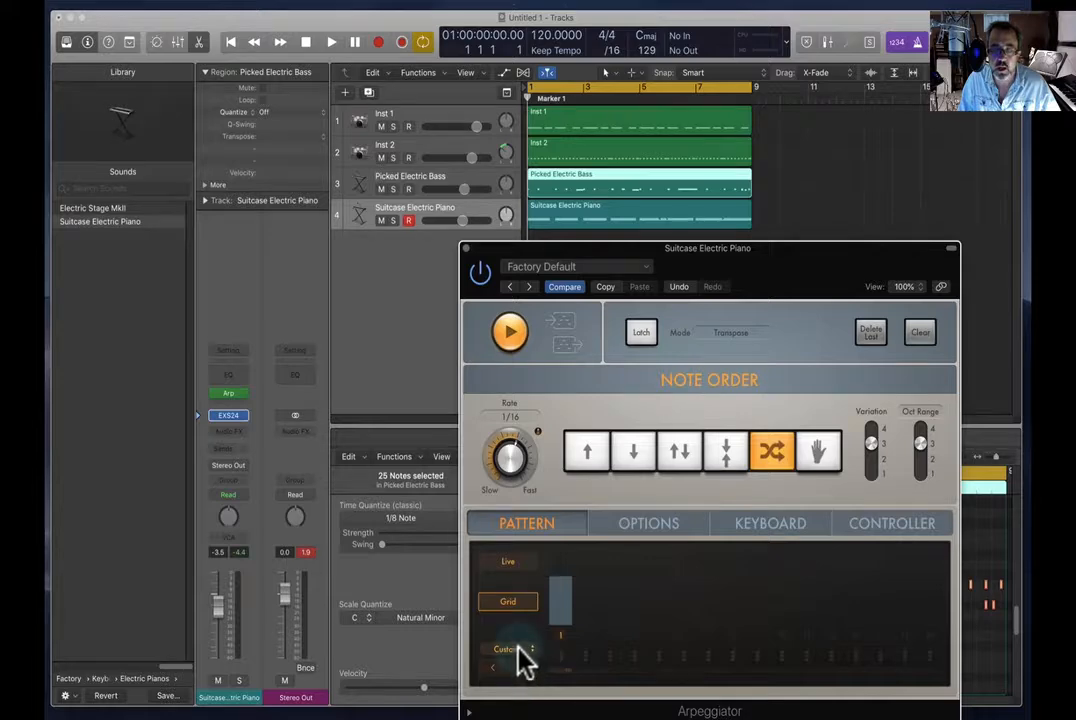
left_click(518, 655)
mouse_move(522, 662)
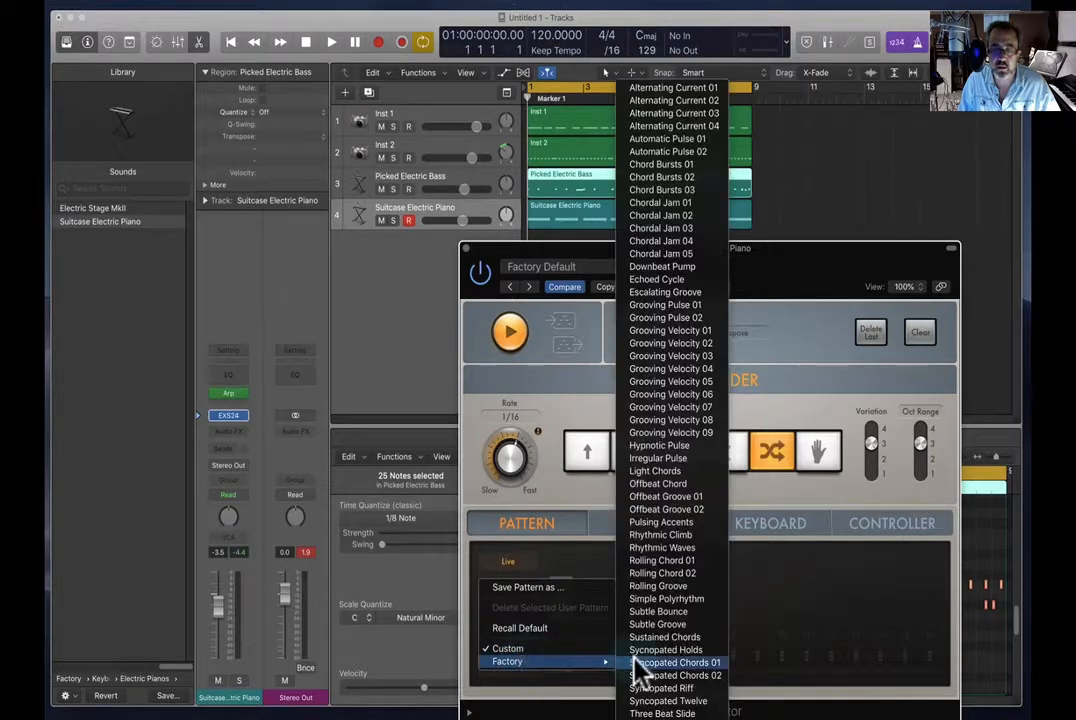
left_click(690, 338)
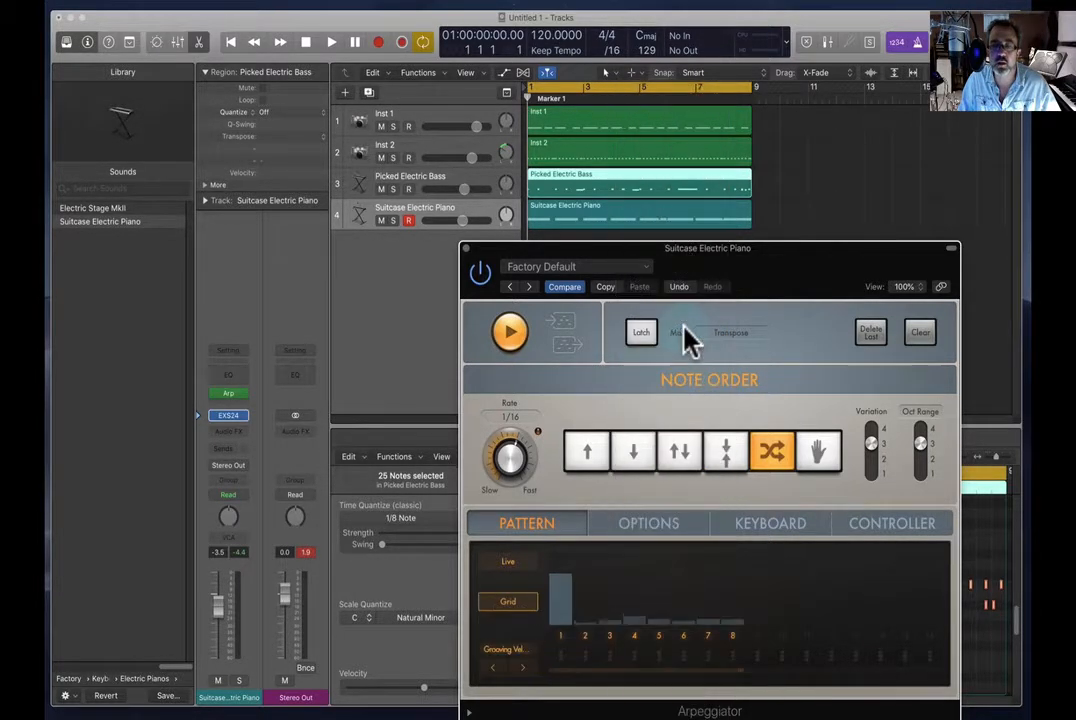
Listen to the song with the arpeggiated piano, close the Arpeggiator window and play again from bar 1
key("space")
left_click_drag(630, 246, 781, 269)
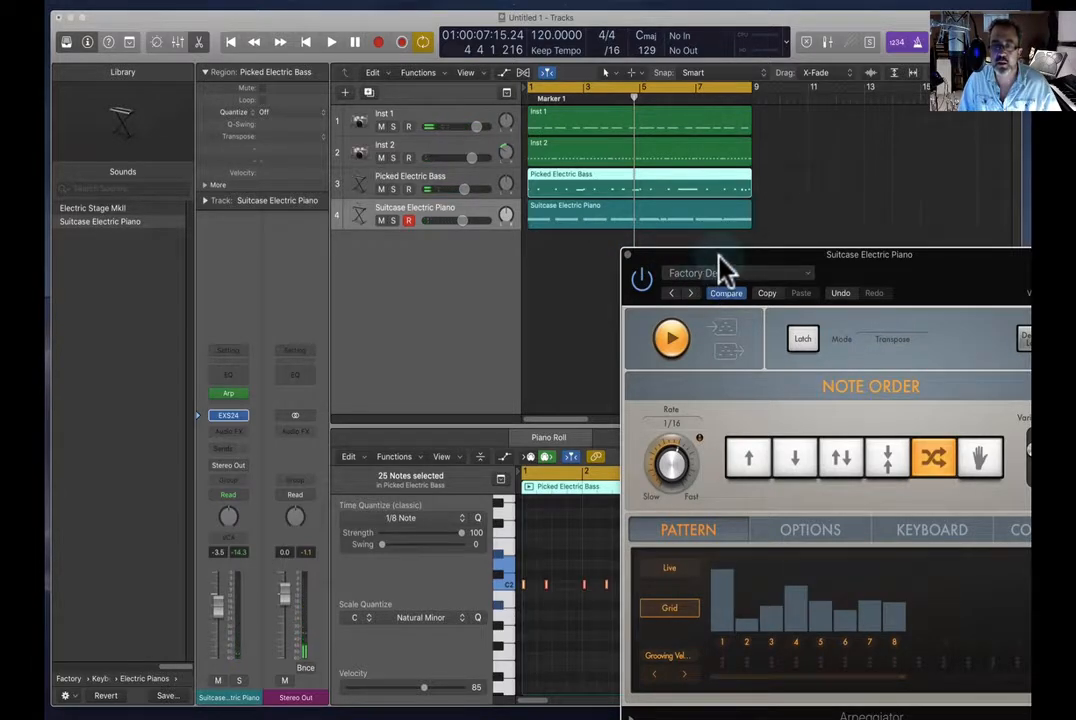
left_click_drag(719, 262, 614, 256)
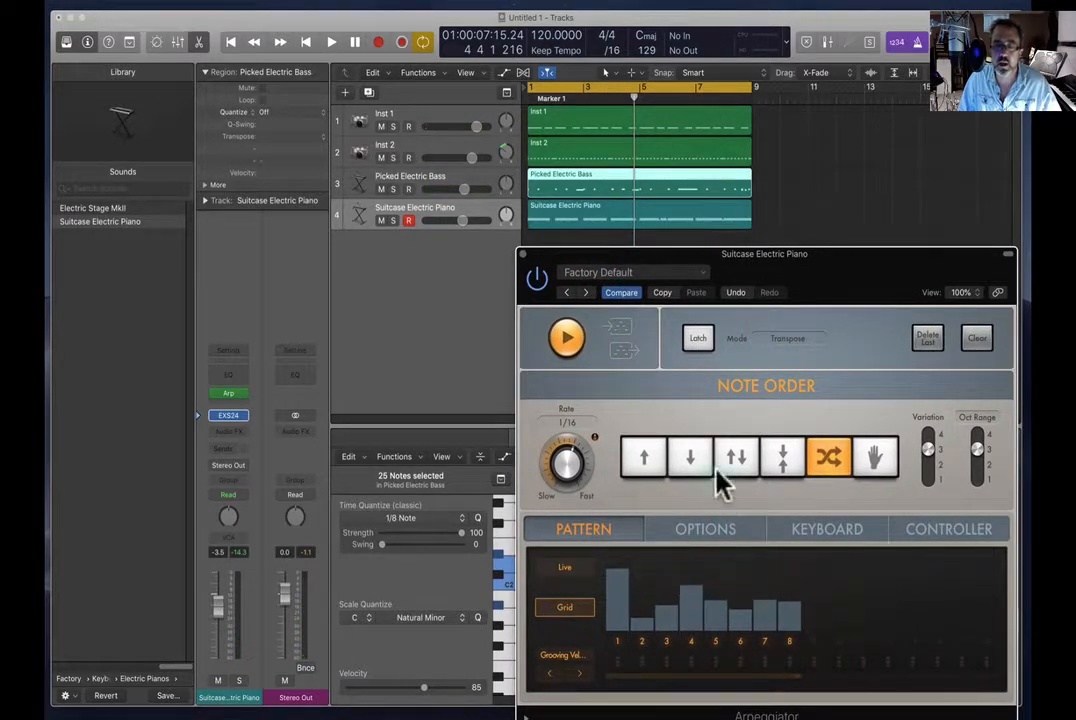
left_click(524, 254)
key("Return")
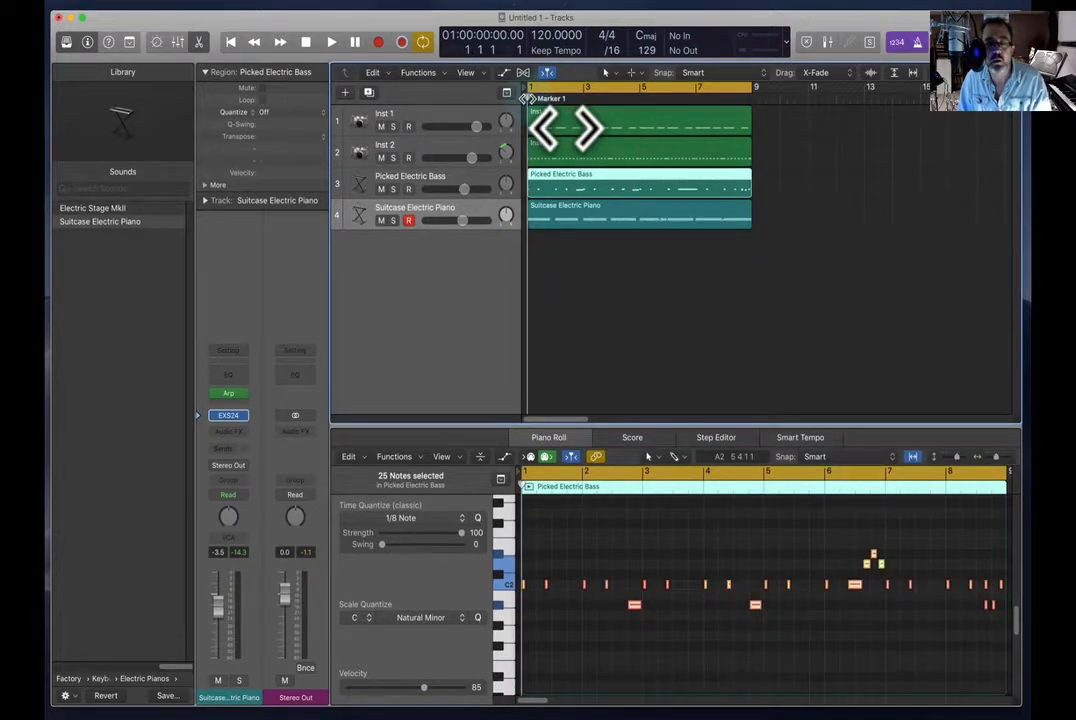
key("space")
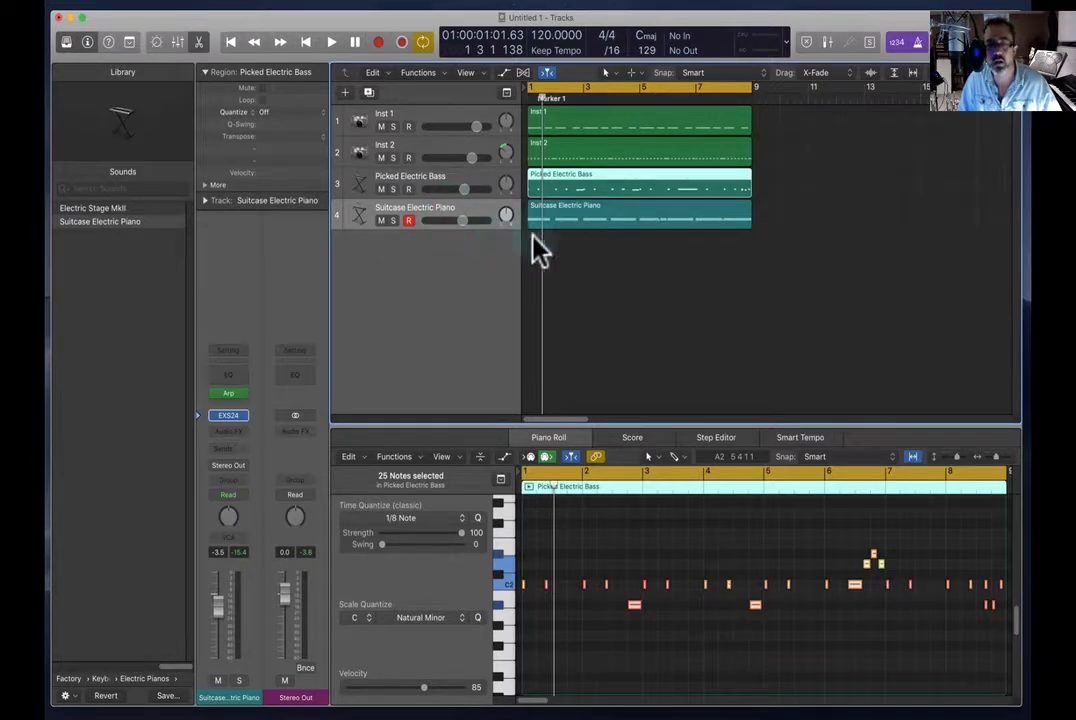
Bounce the electric piano region in place to a new track, deleting the source and normalizing the audio, and play the song
left_click(581, 209)
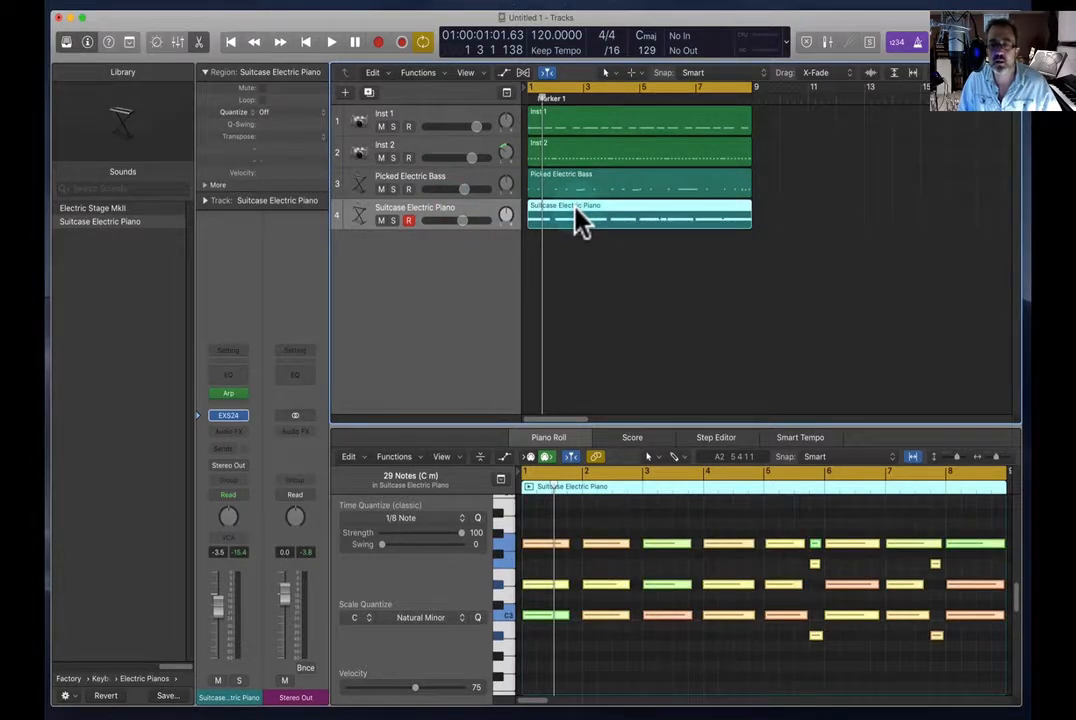
right_click(580, 222)
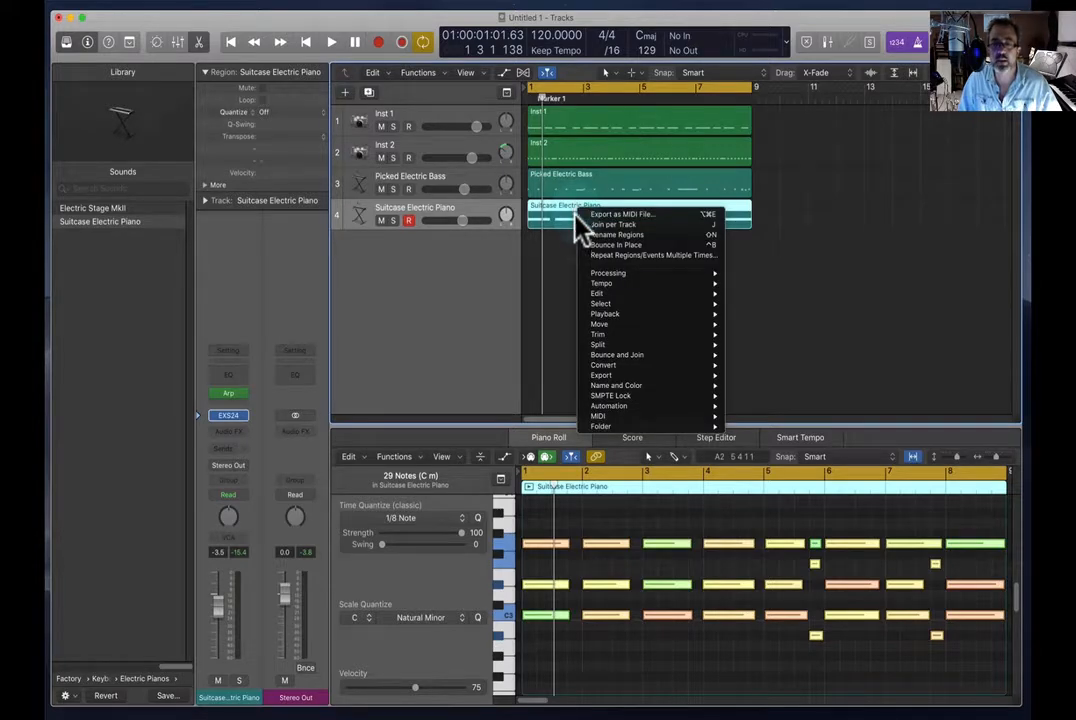
left_click(591, 244)
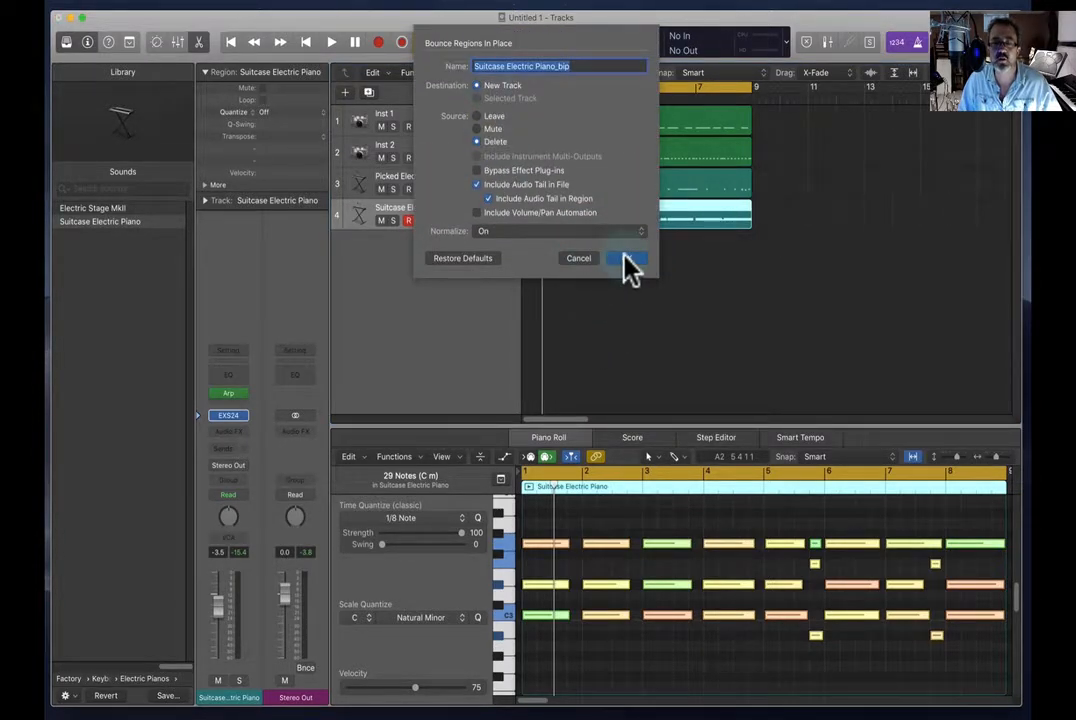
left_click(628, 259)
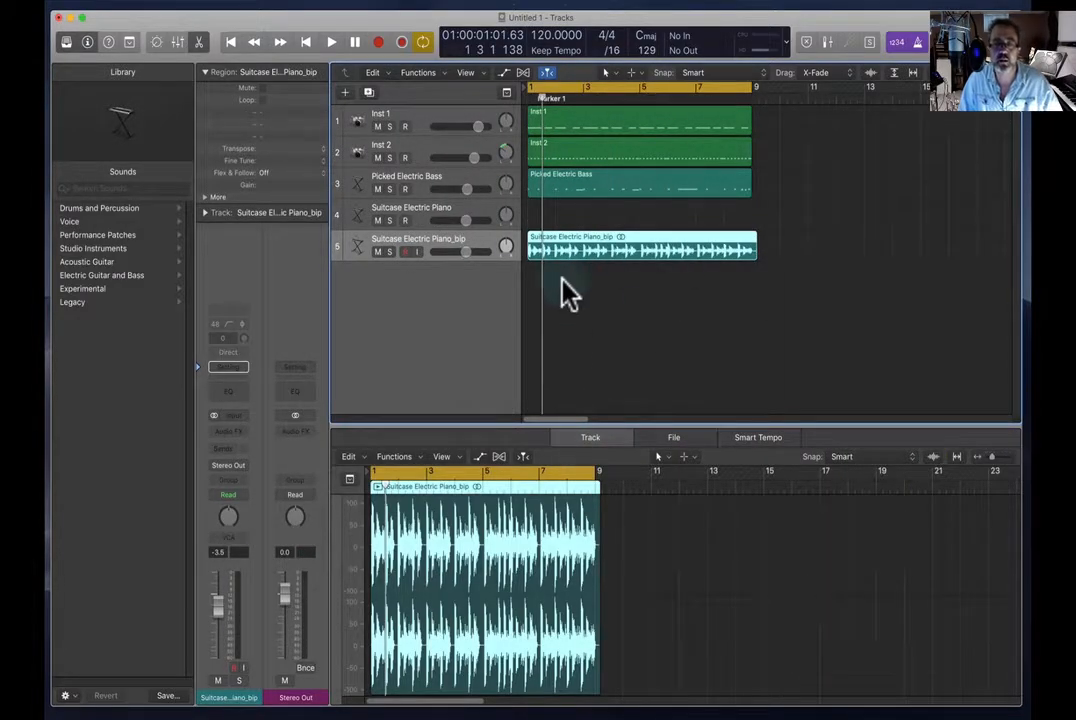
key("space")
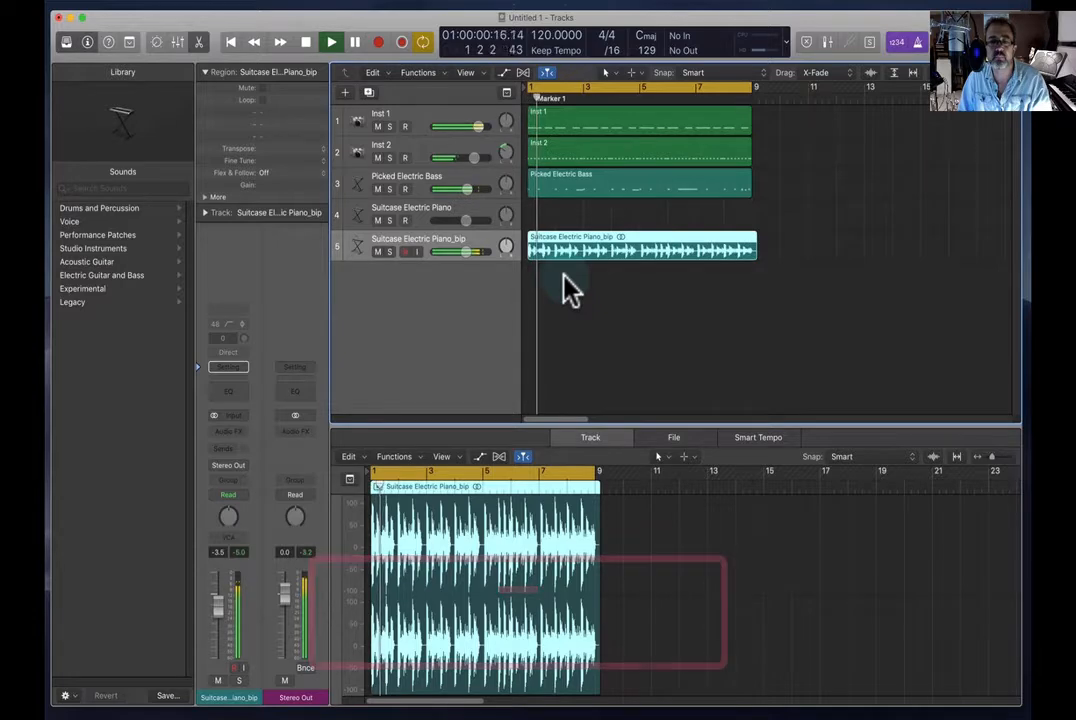
Stop playback, undo the electric piano's bounce in place and play the song again from bar 1
key("space")
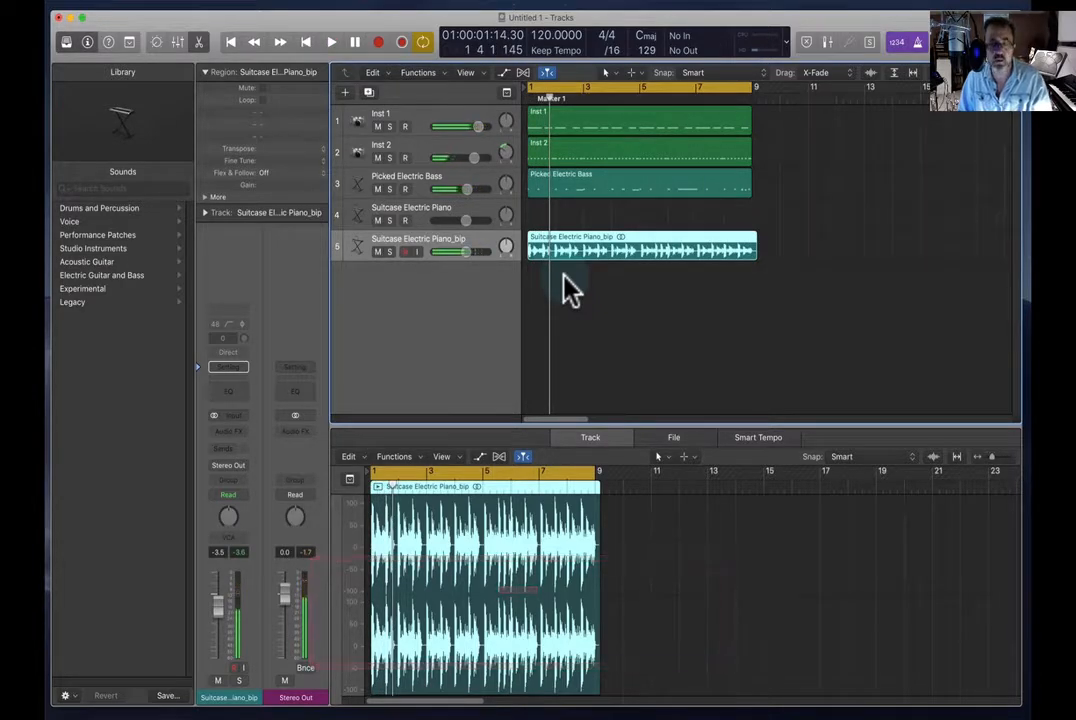
key("alt")
key("alt+z")
key("alt+z")
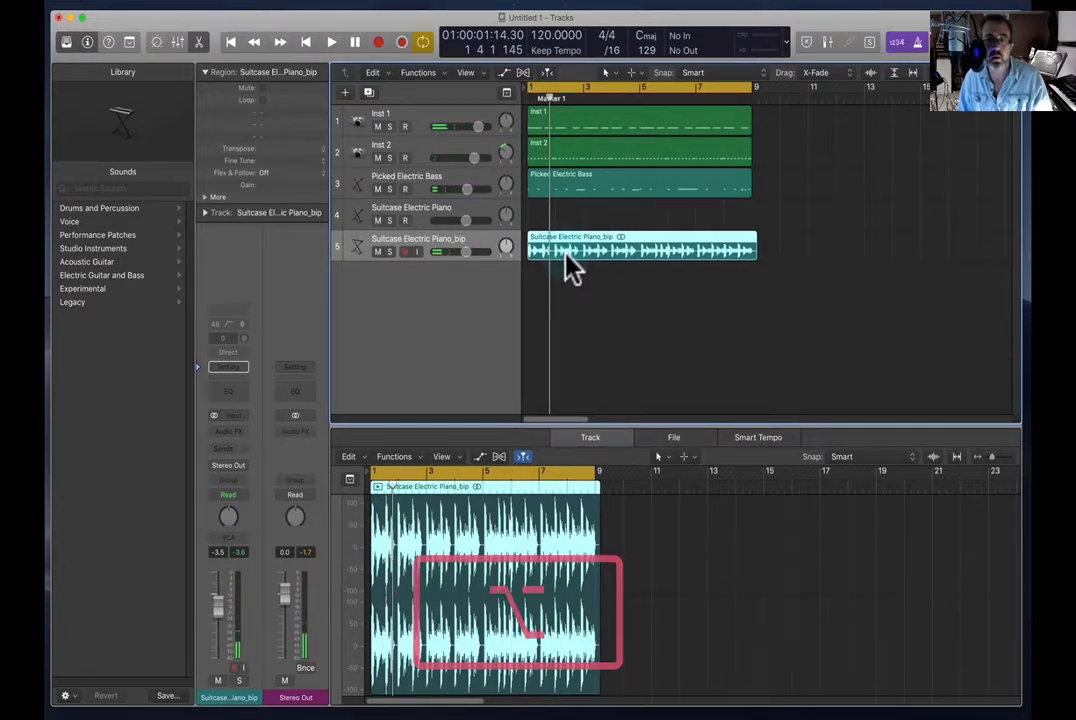
key("super+z")
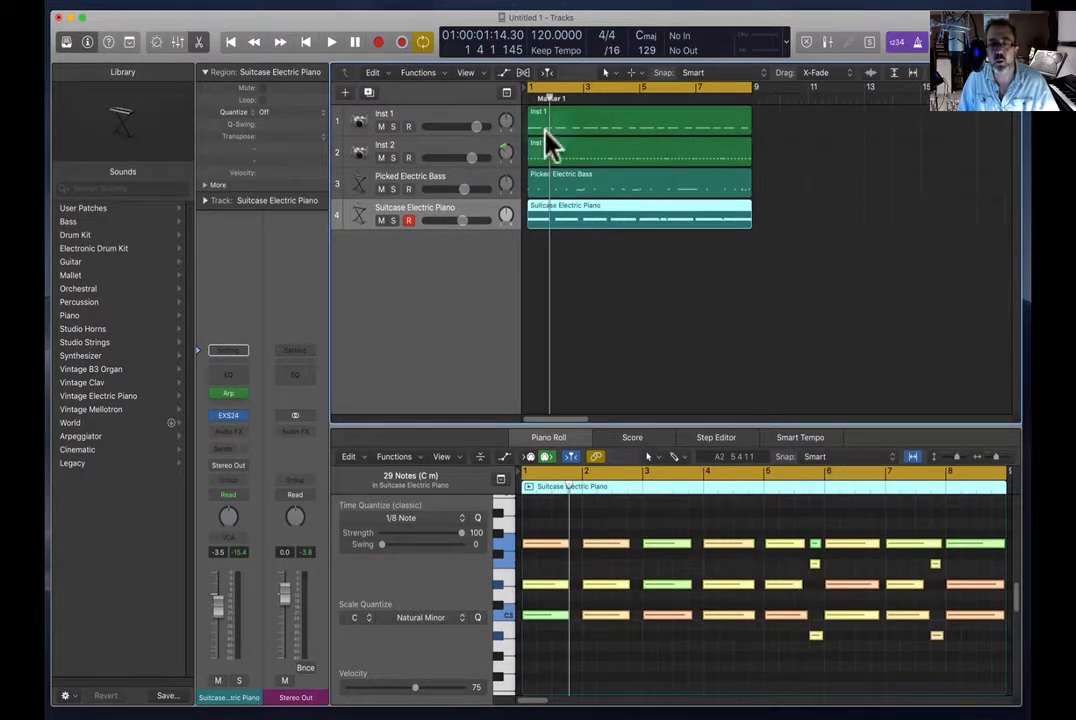
key("Return")
key("space")
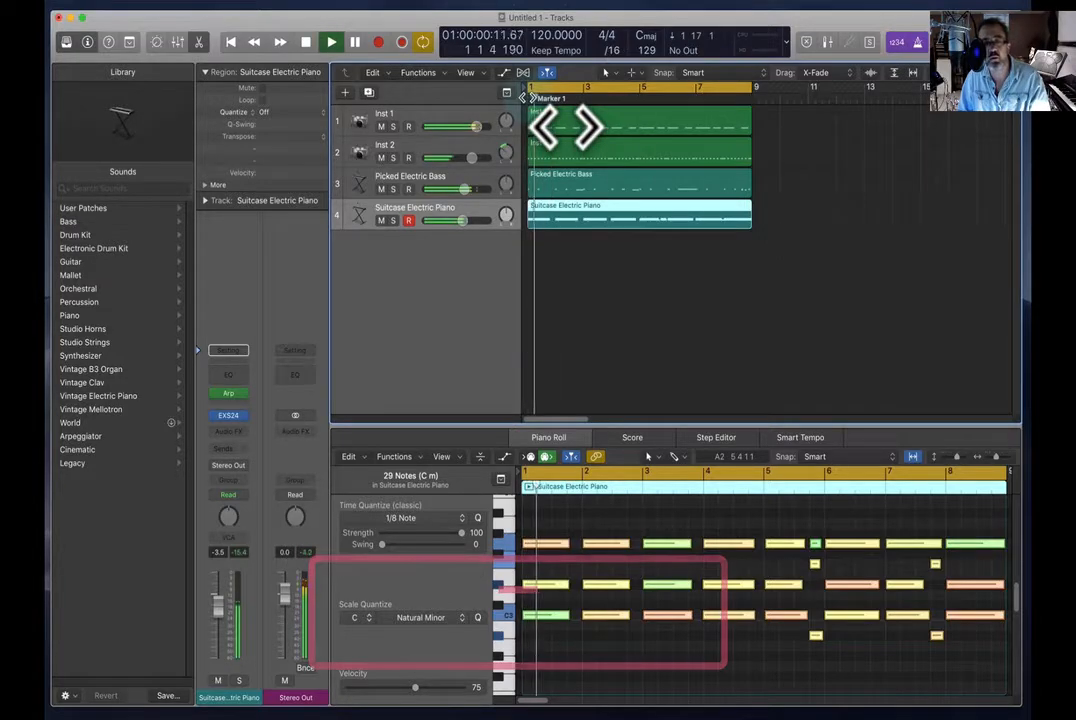
Insert a stereo Echo on the electric piano track and lower the track's volume to -10.2 dB
left_click(245, 431)
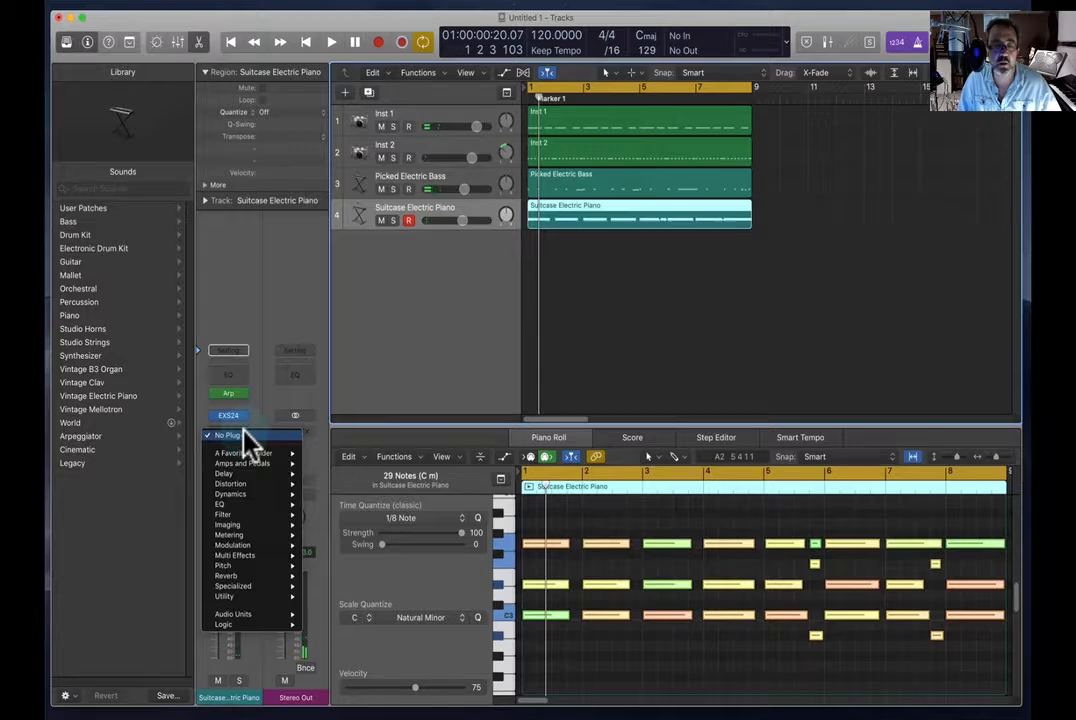
mouse_move(250, 480)
mouse_move(338, 488)
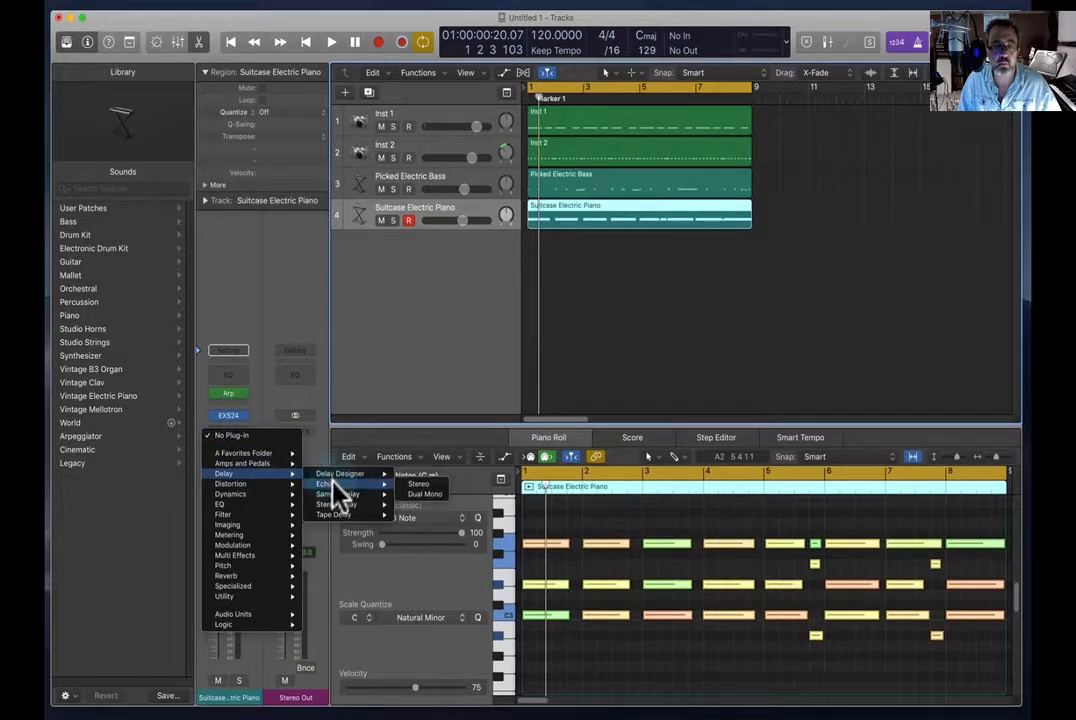
left_click(420, 487)
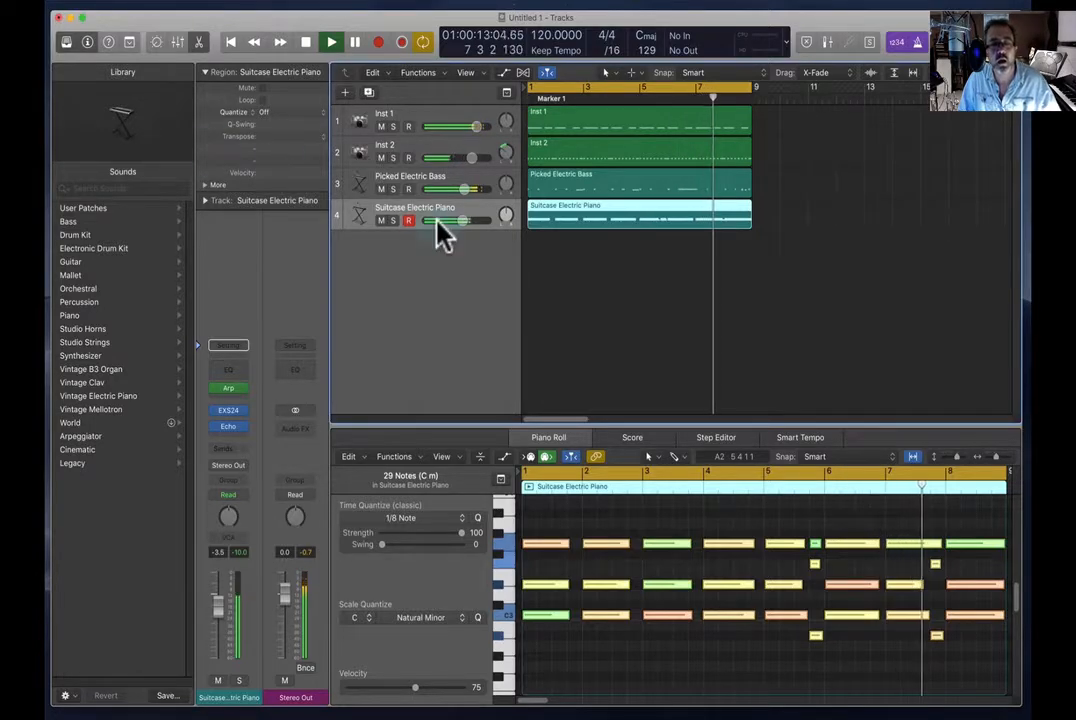
left_click_drag(460, 219, 447, 220)
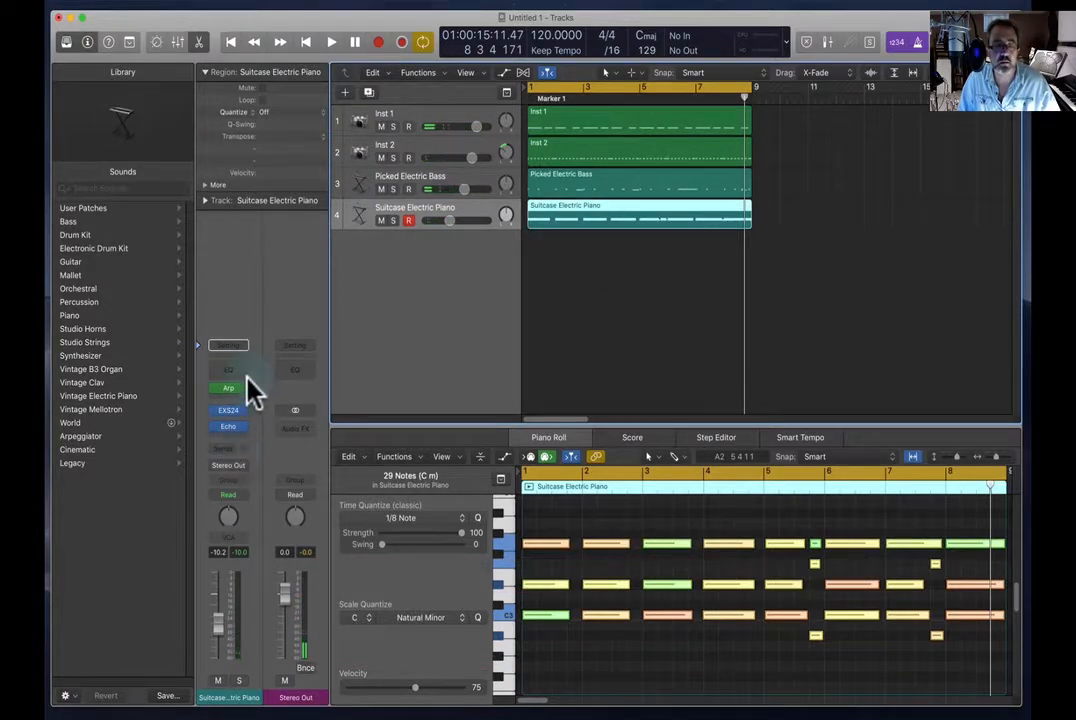
Adjust the Echo's wet level, close its window and lower the electric piano's volume to -15.6 dB while the song plays
left_click(229, 426)
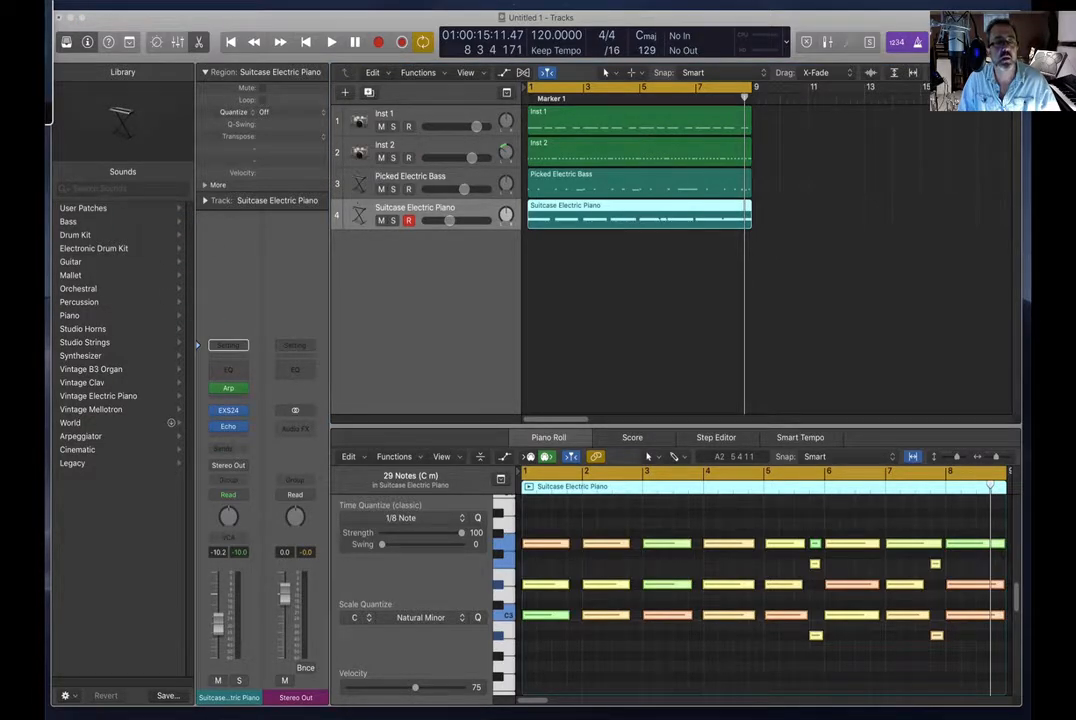
left_click_drag(2, 0, 308, 233)
left_click_drag(330, 334, 331, 353)
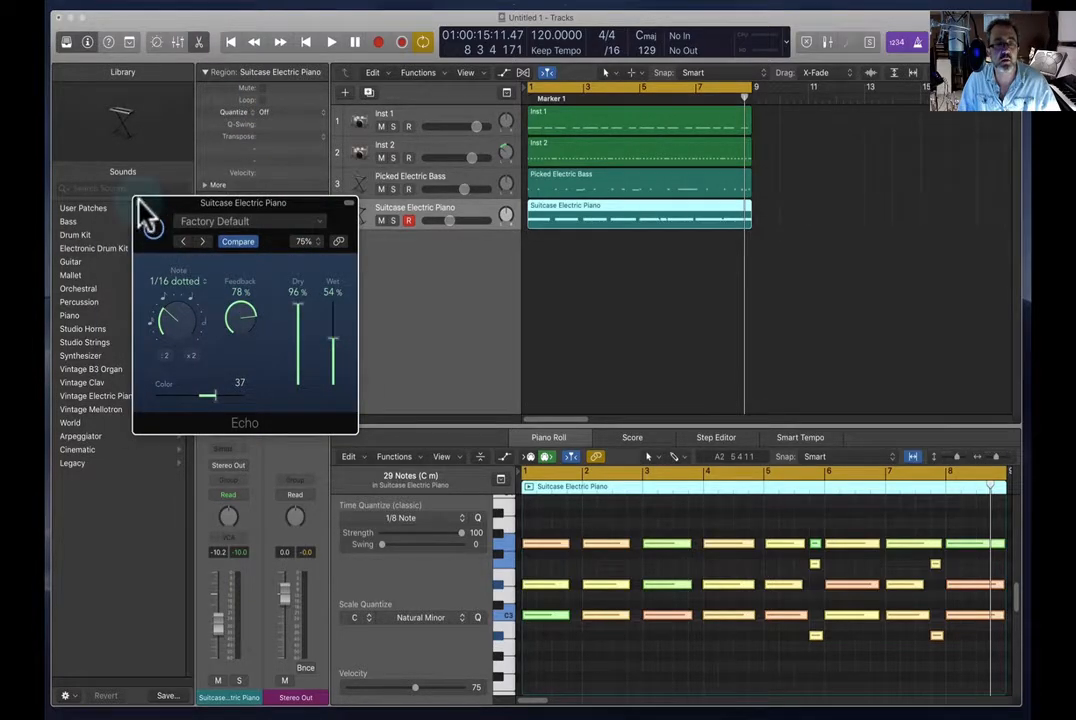
left_click(153, 228)
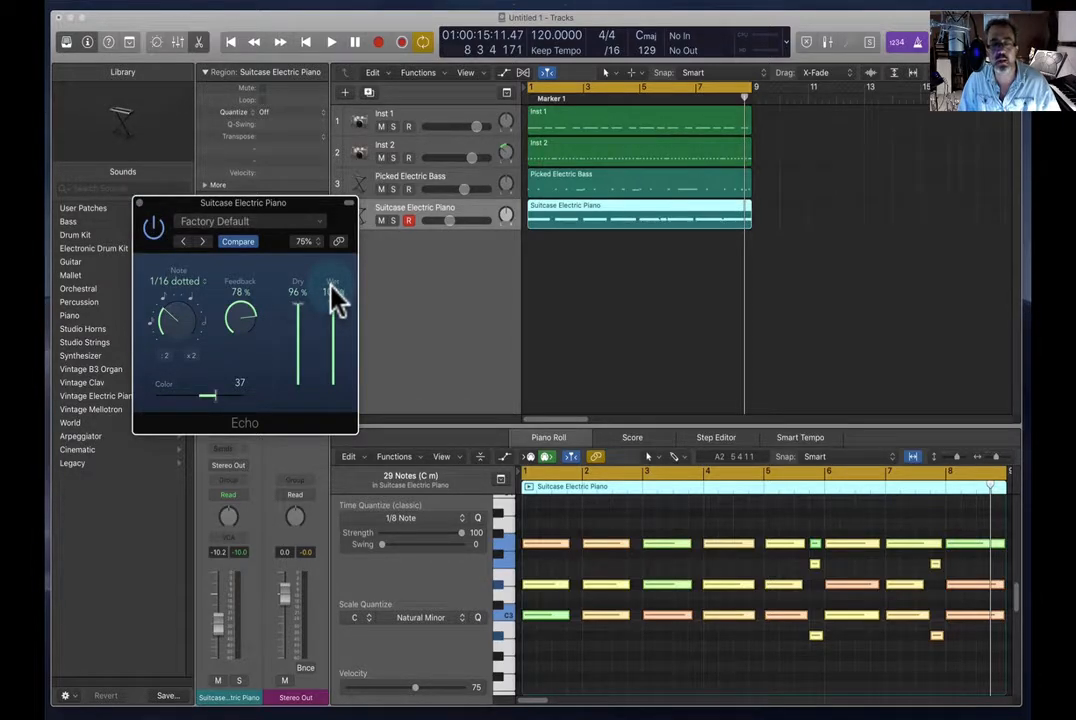
left_click_drag(331, 300, 337, 335)
left_click(140, 203)
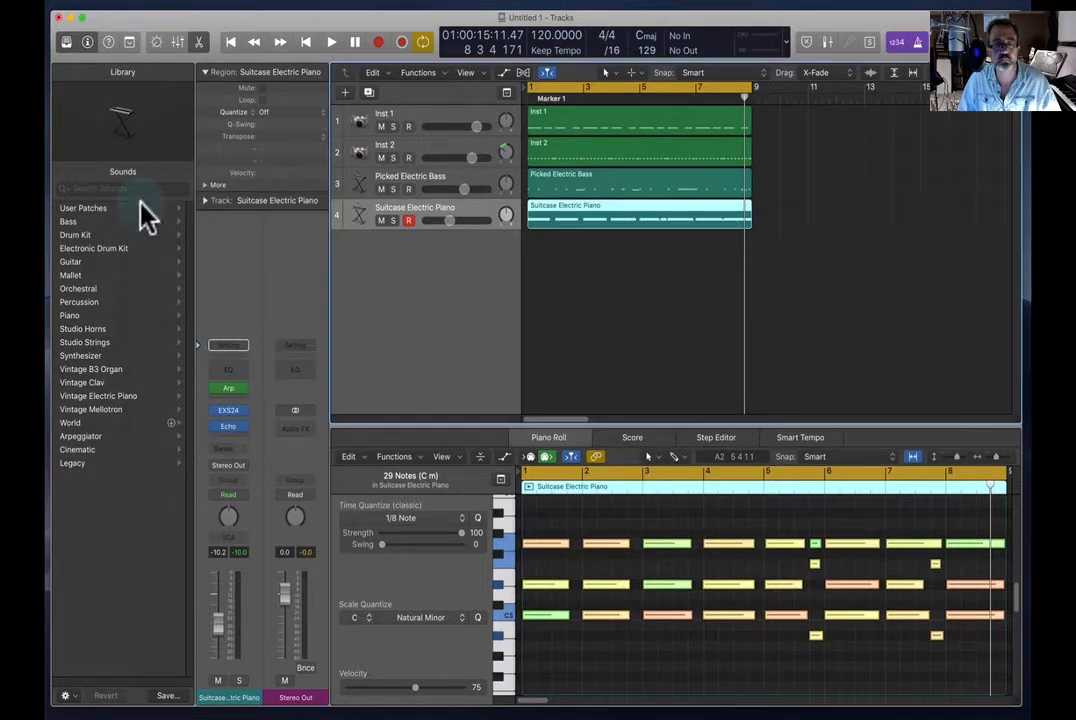
key("space")
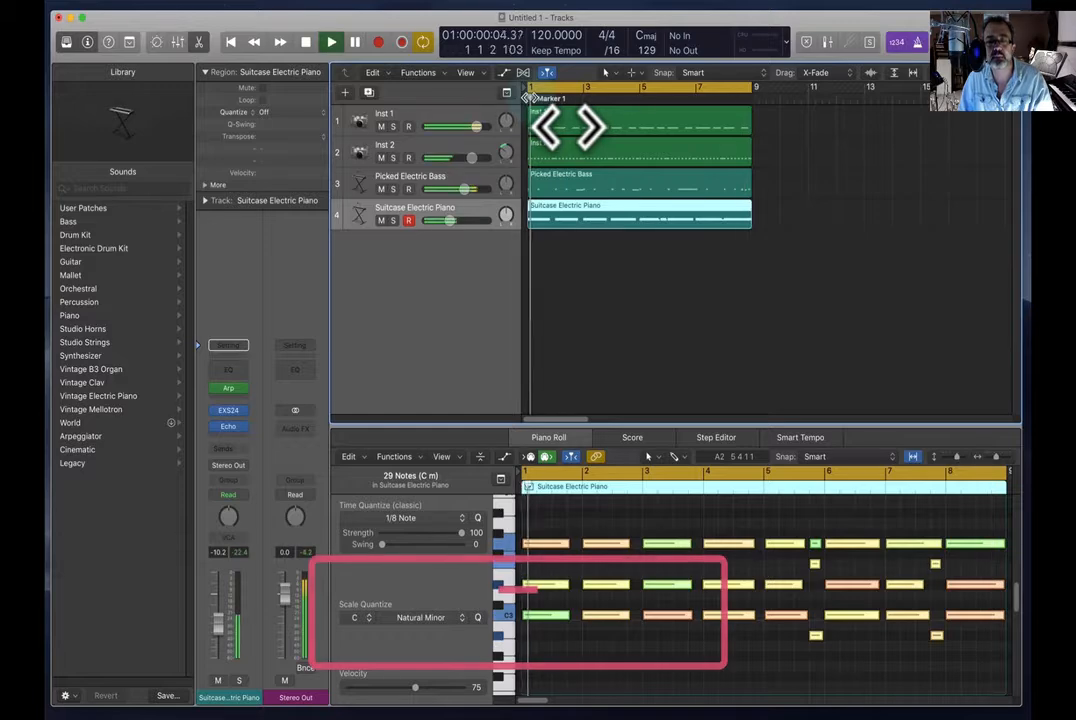
left_click_drag(450, 220, 440, 220)
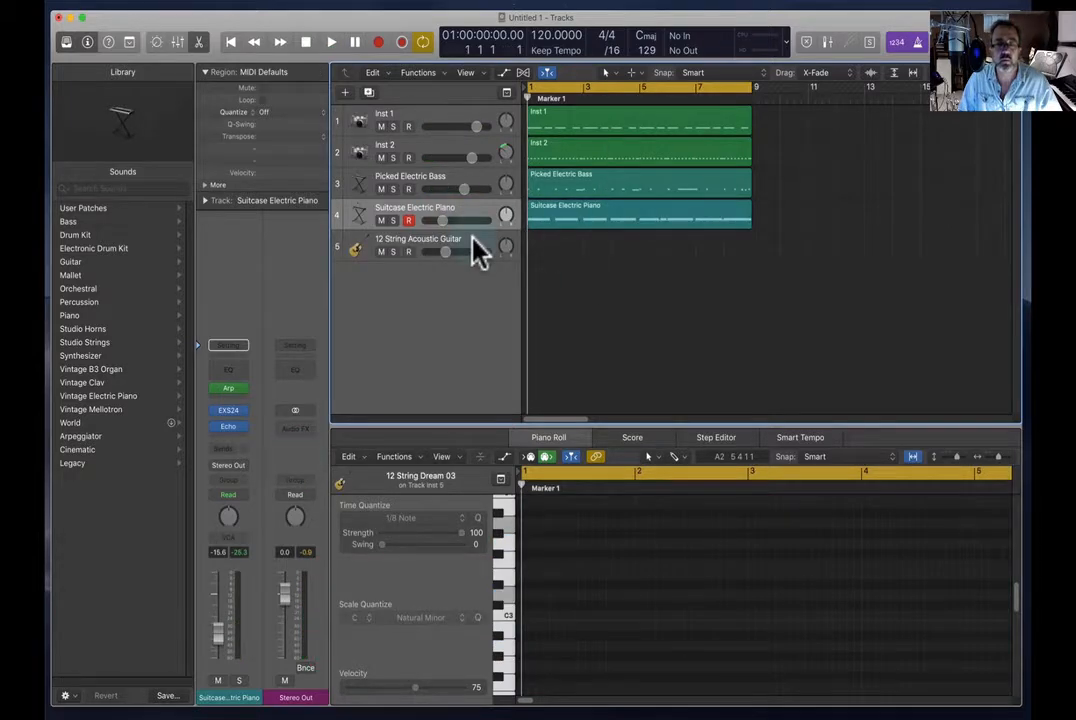
Insert a stereo Flanger after the Echo on the electric piano track and play the song
left_click(244, 437)
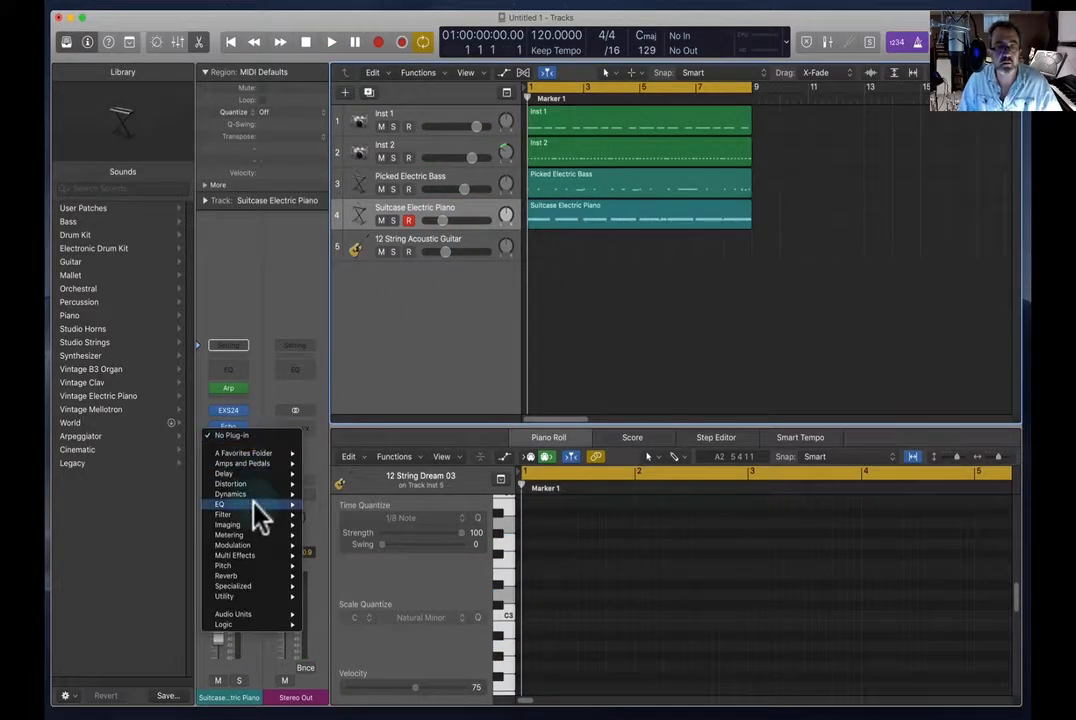
mouse_move(255, 537)
mouse_move(385, 566)
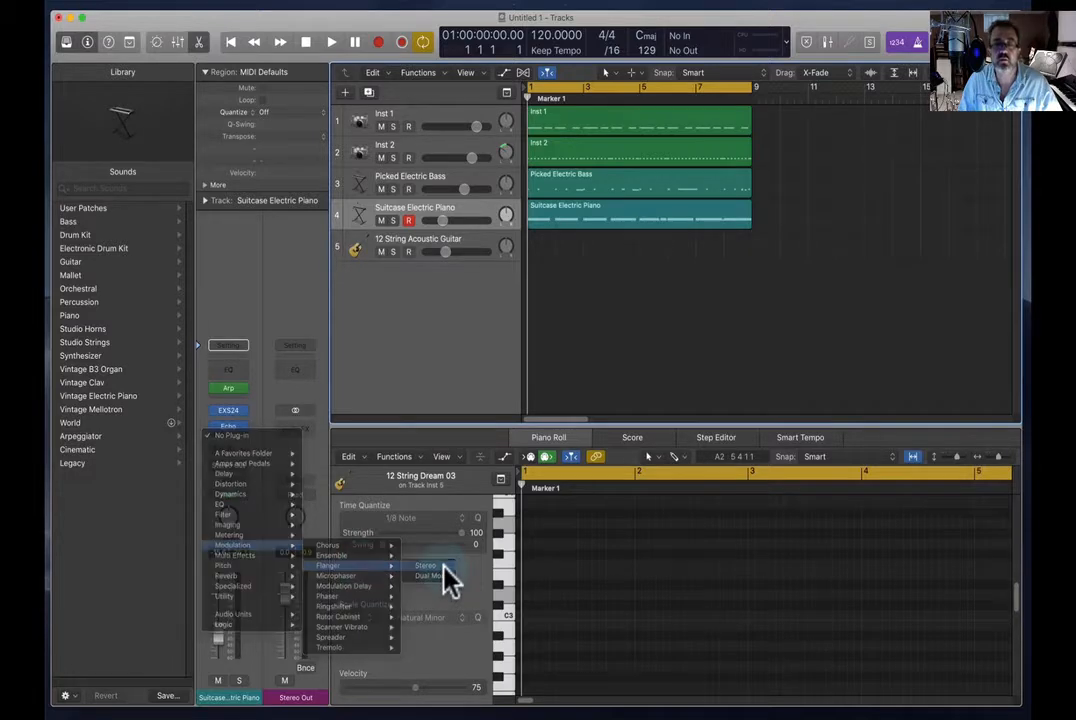
left_click(440, 567)
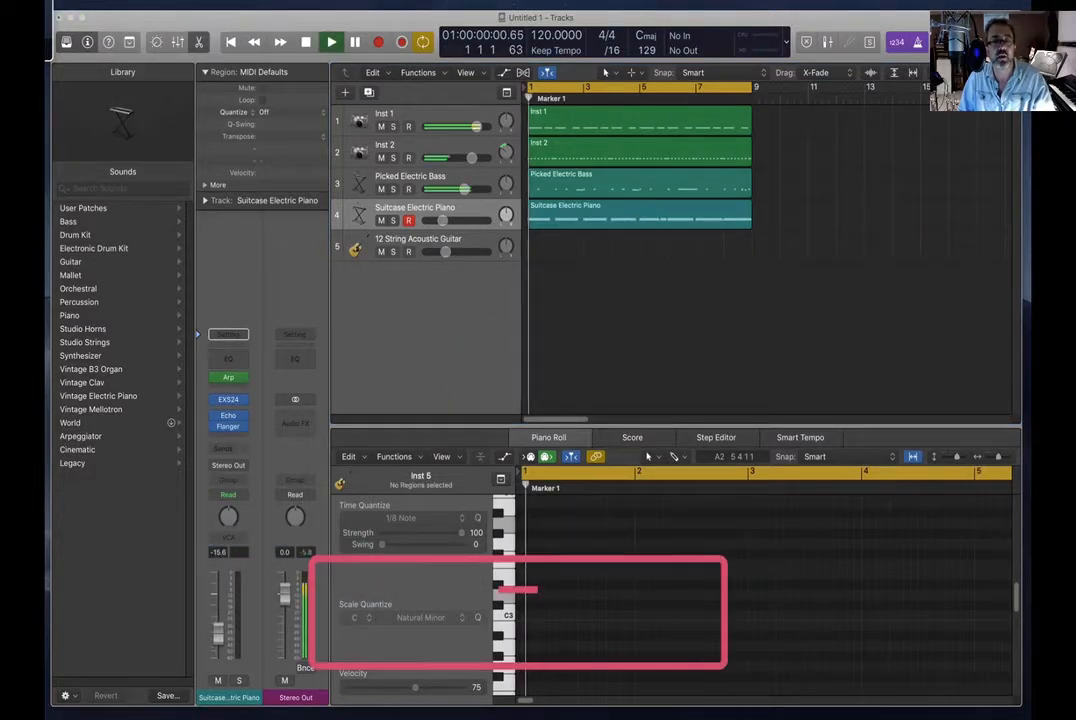
key("space")
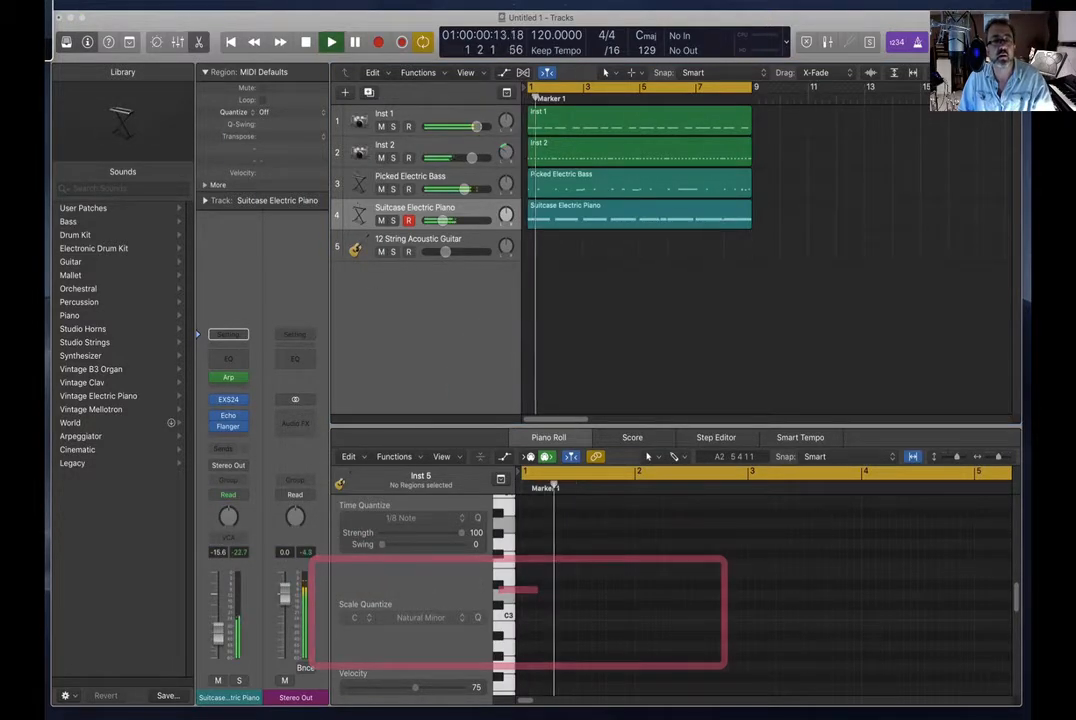
Solo the electric piano track, listen to it with the Flanger window in view and close that window
left_click(393, 251)
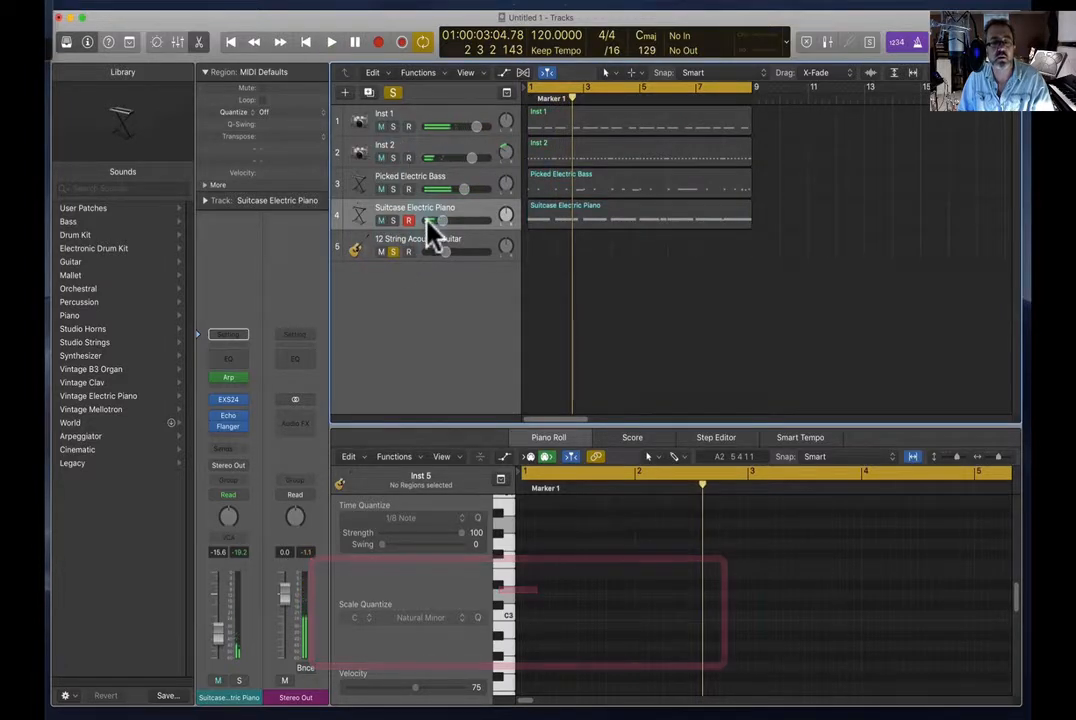
left_click(393, 220)
left_click(393, 251)
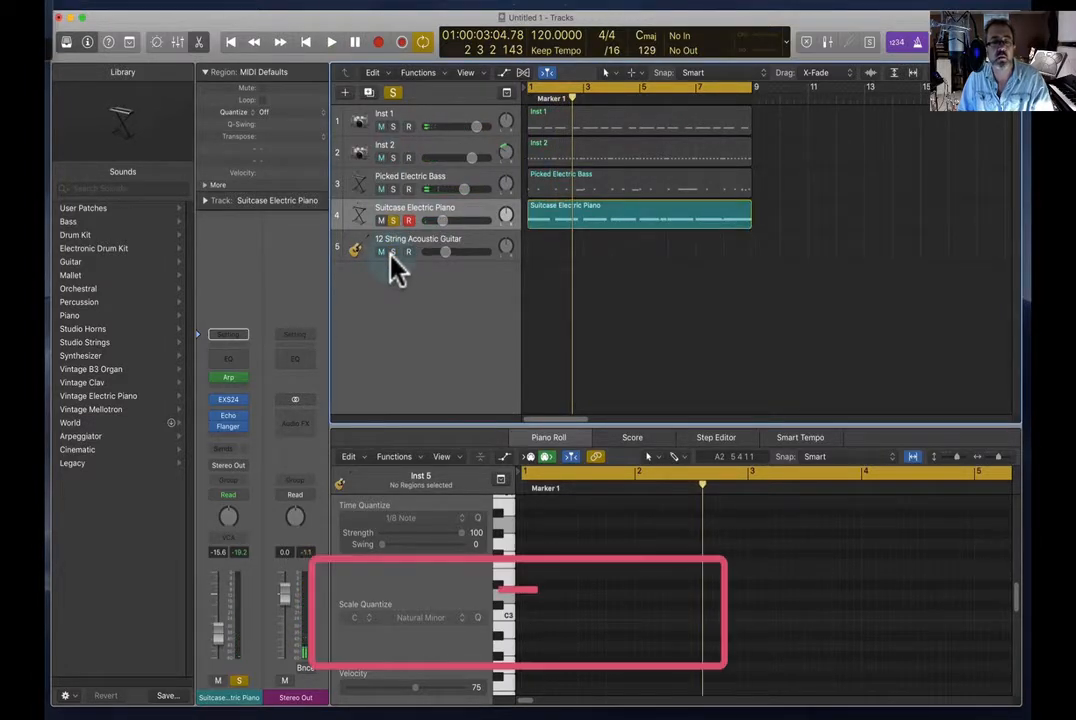
key("space")
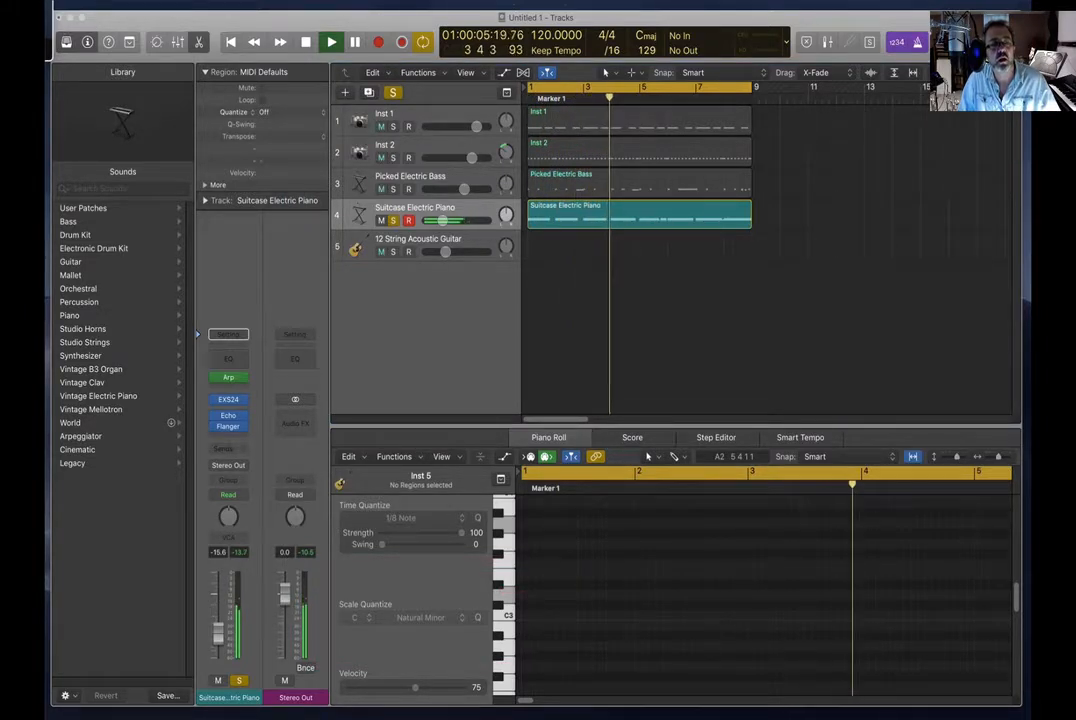
left_click_drag(46, 2, 134, 227)
left_click(128, 260)
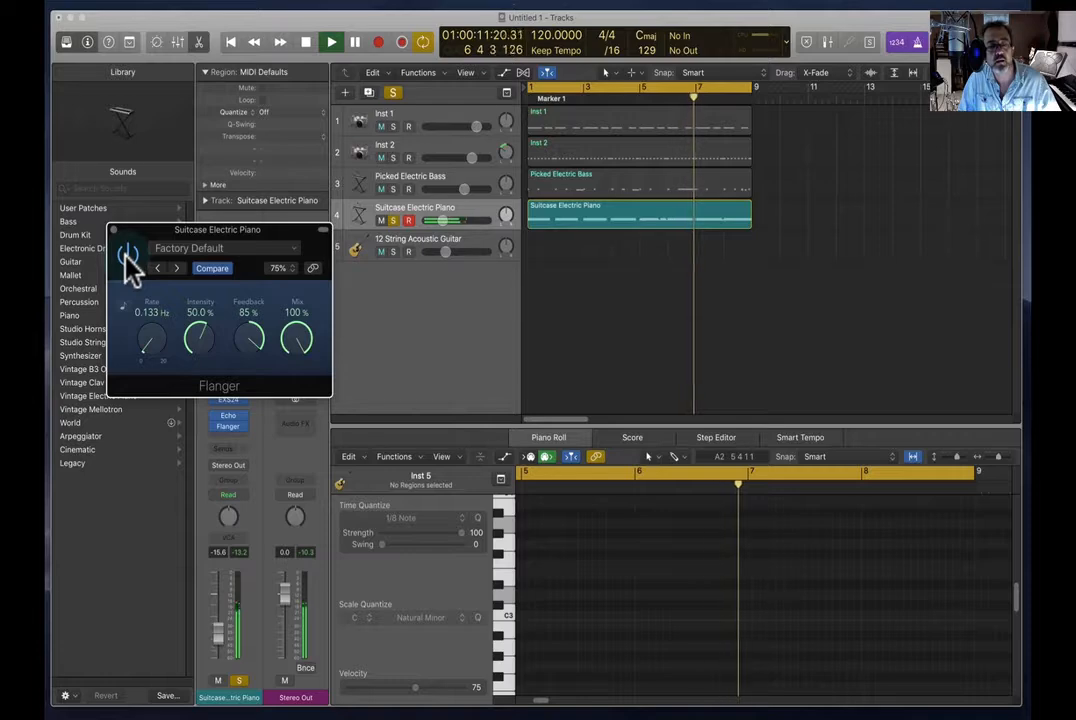
left_click(114, 229)
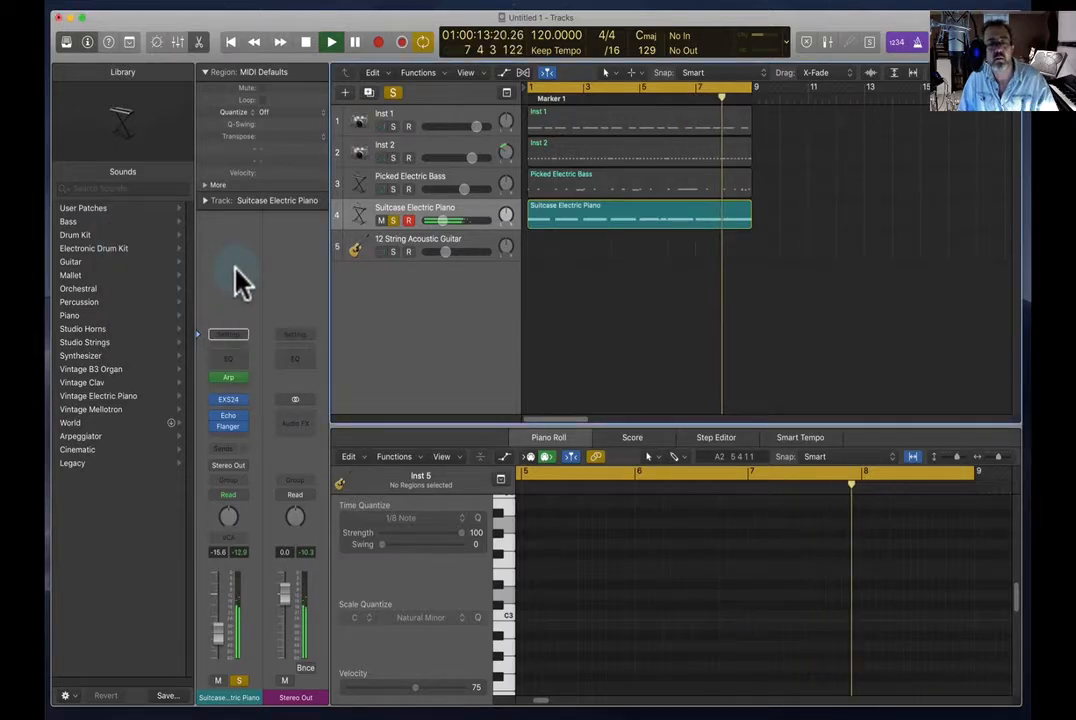
Pan the electric piano to +15, play it, clear the solo to hear the full mix and stop playback
left_click_drag(507, 225, 504, 216)
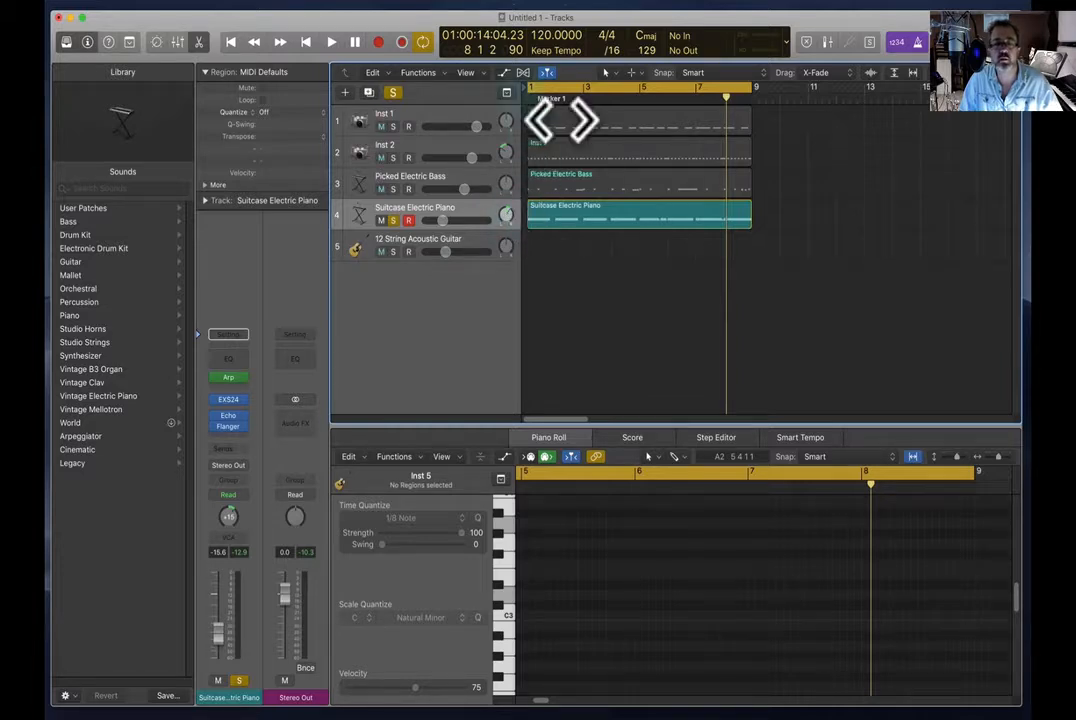
left_click(332, 42)
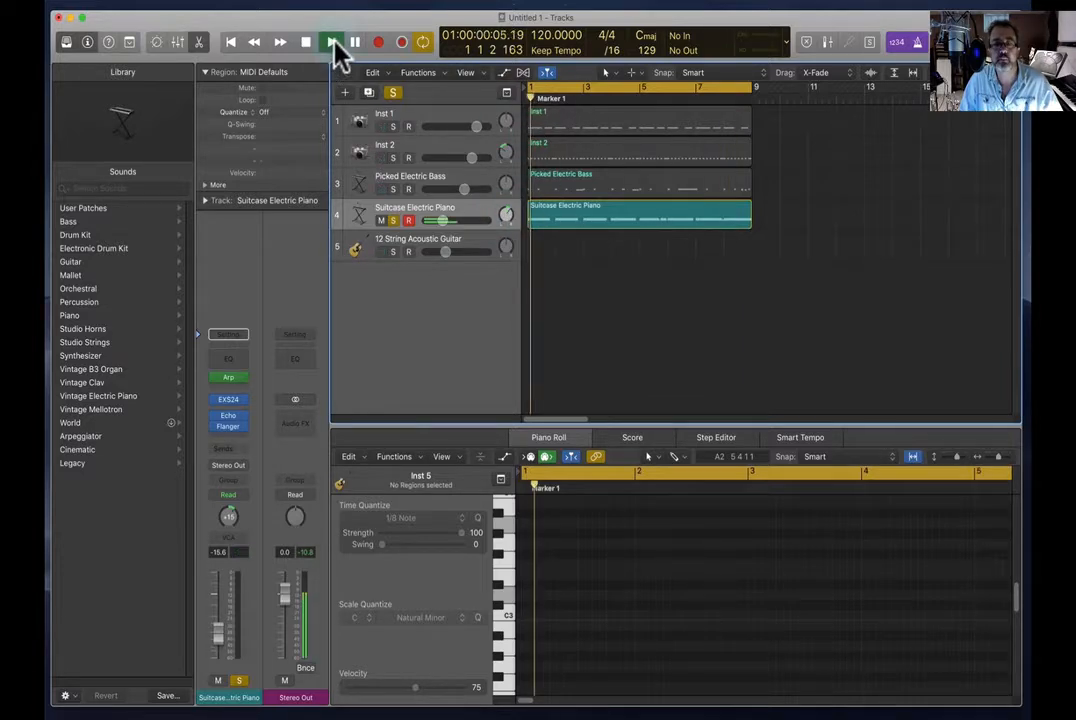
left_click(393, 92)
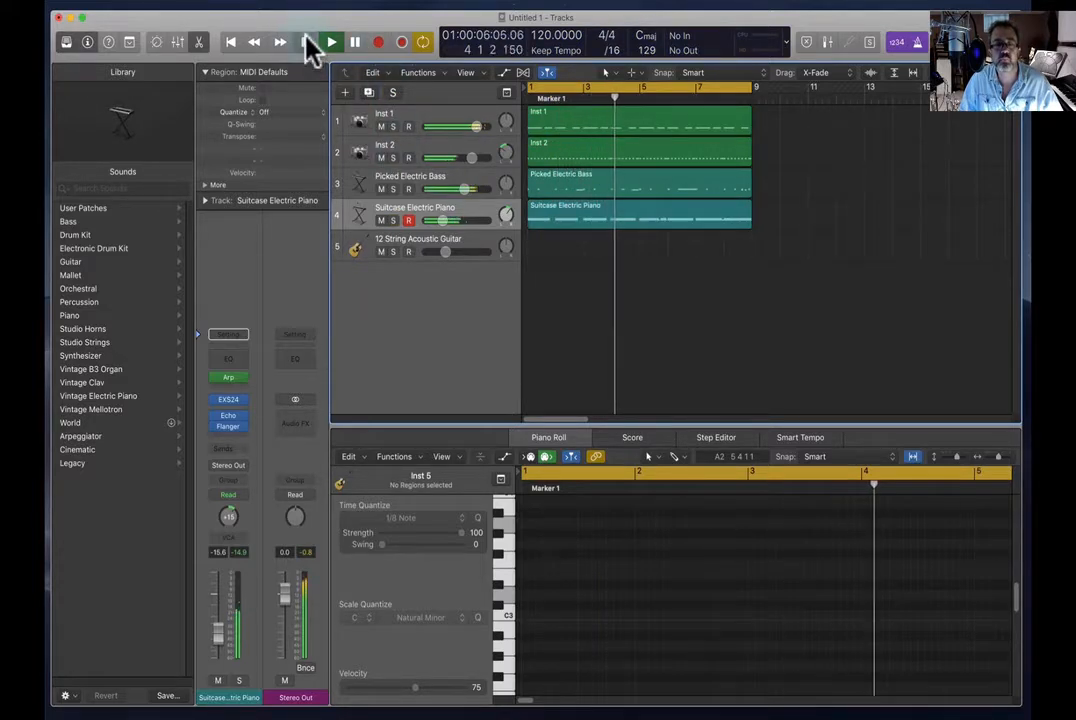
left_click(312, 43)
Insert a reverb effect on the Picked Electric Bass track and move its window clear of the track list
left_click(420, 180)
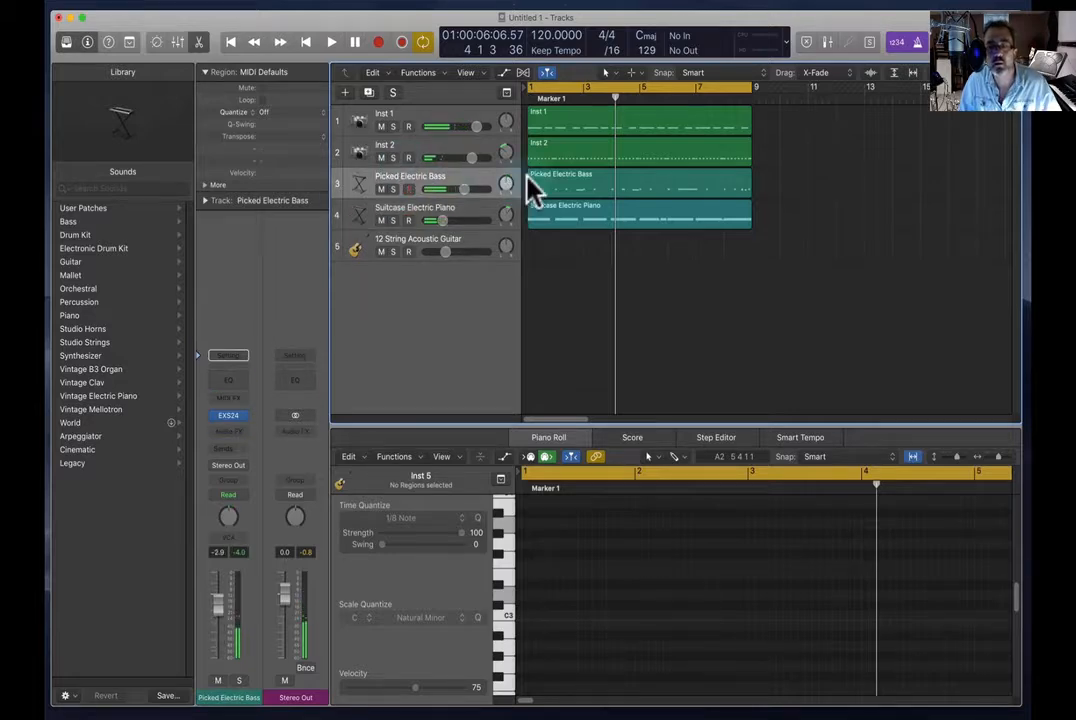
left_click(238, 433)
mouse_move(268, 577)
mouse_move(362, 580)
left_click(408, 578)
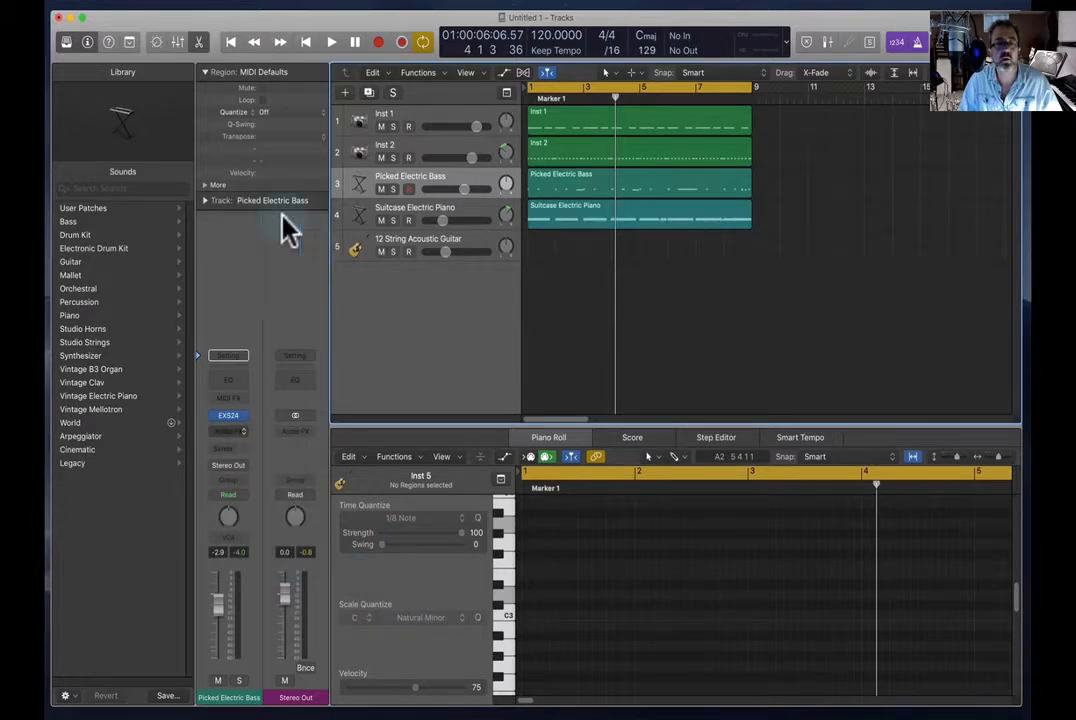
left_click_drag(150, 28, 512, 264)
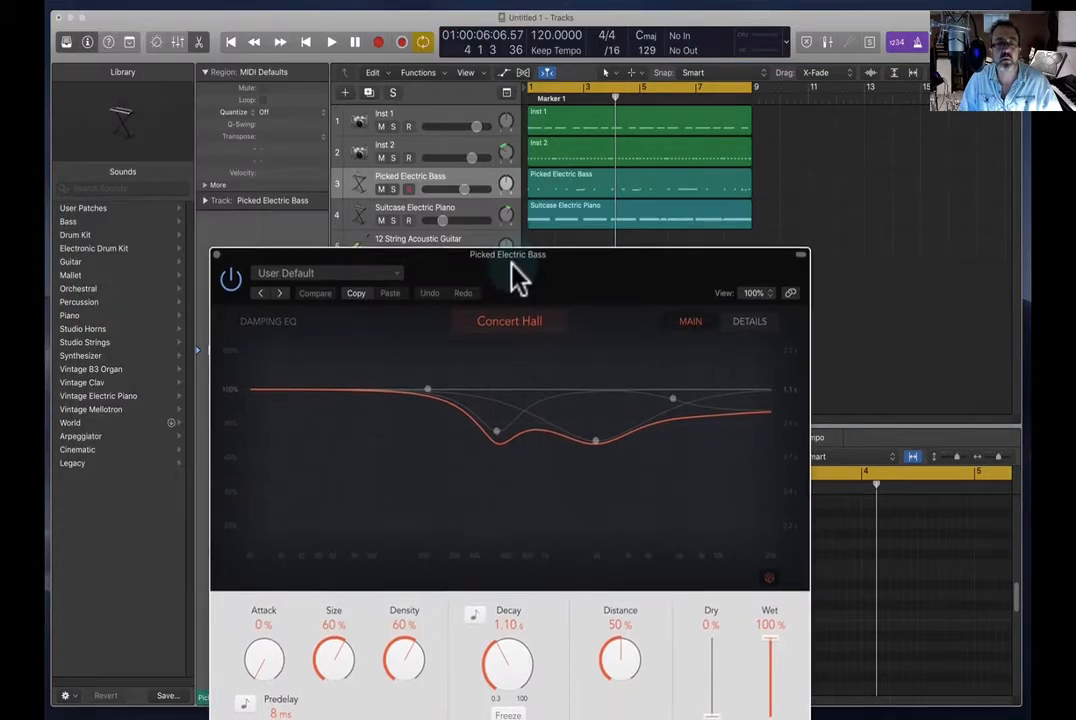
Load the Warm Vibes preset in the bass track's reverb
left_click(392, 273)
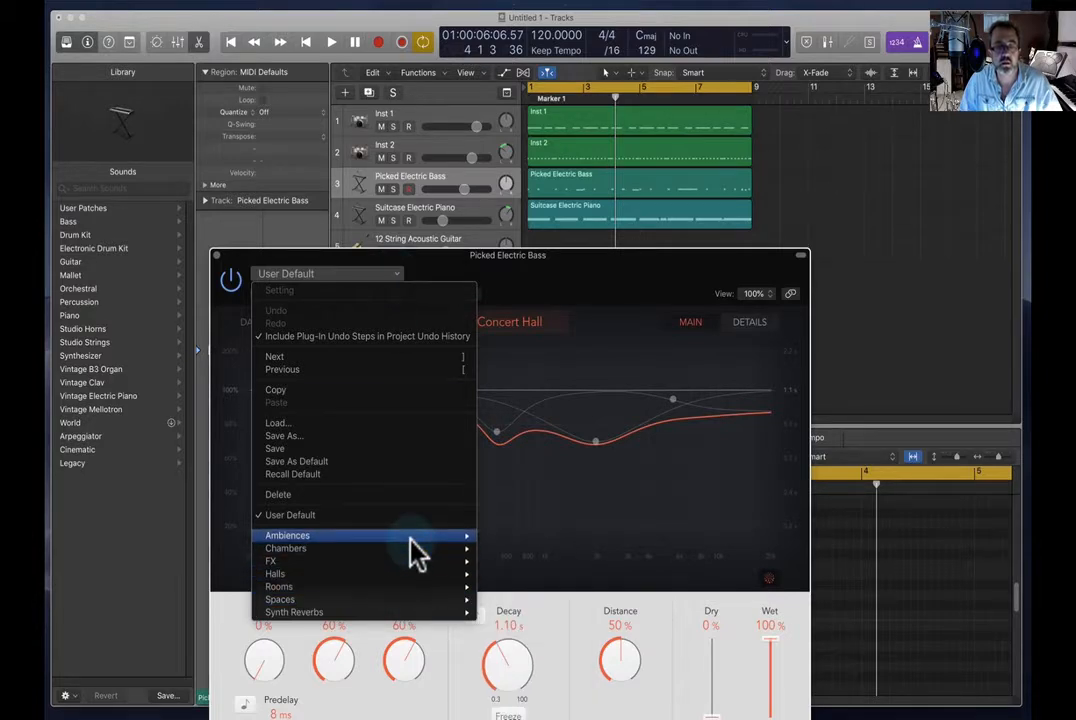
mouse_move(412, 540)
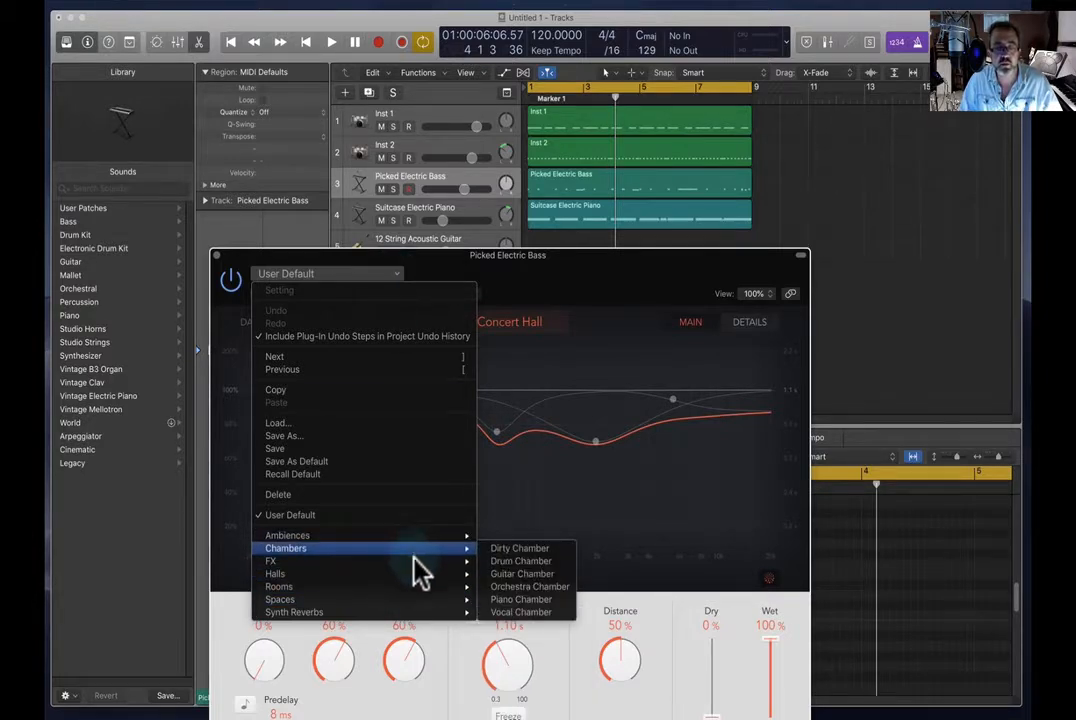
mouse_move(418, 575)
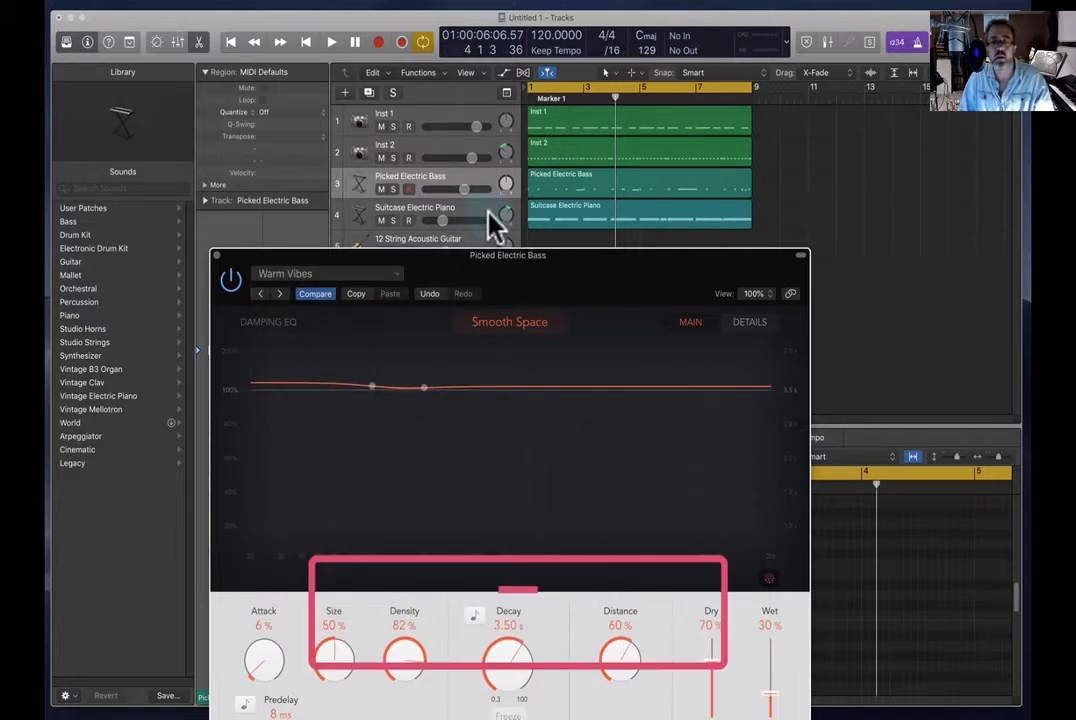
Play the song, solo the Picked Electric Bass track and set its reverb's wet level to 17%
key("space")
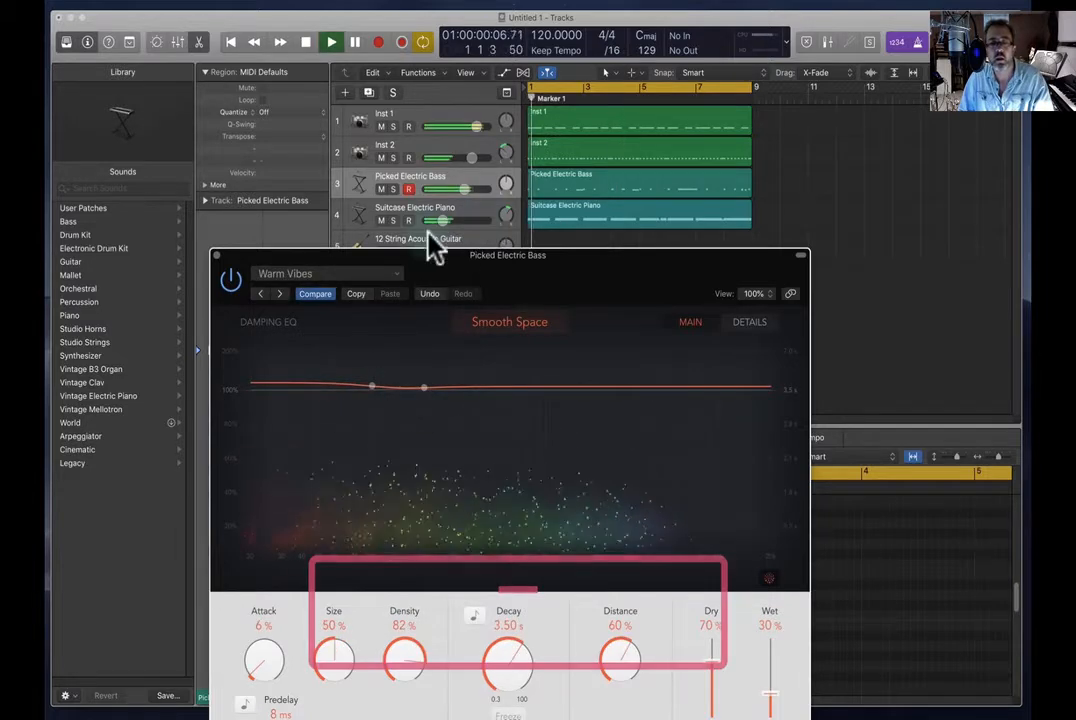
left_click(394, 189)
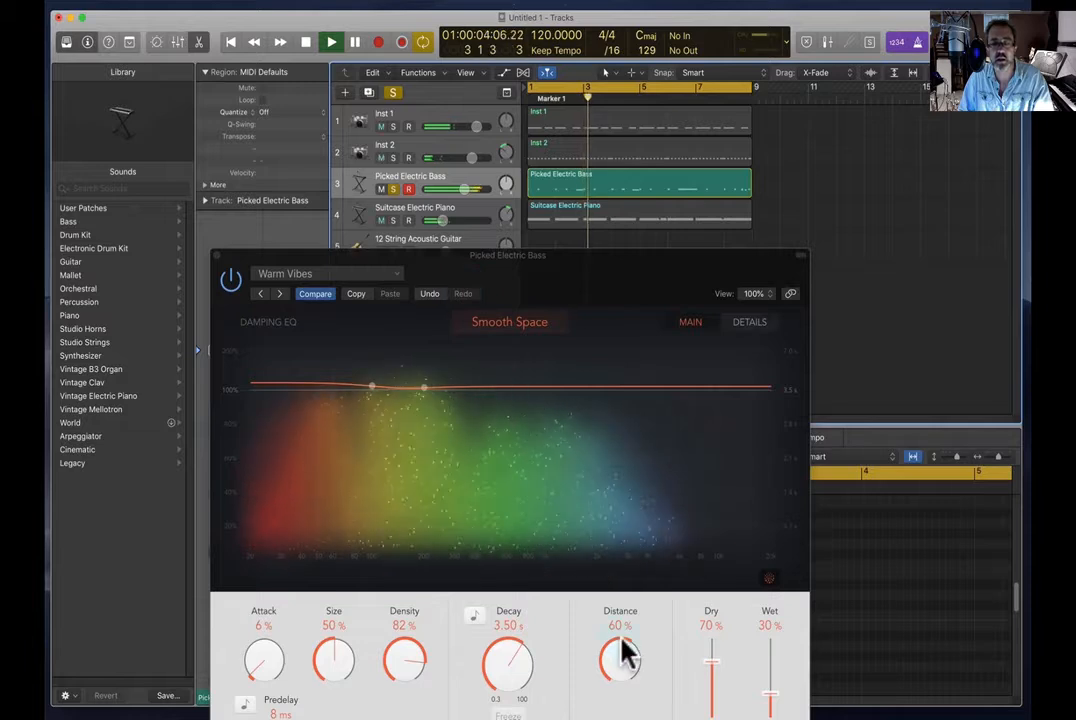
left_click_drag(771, 694, 778, 708)
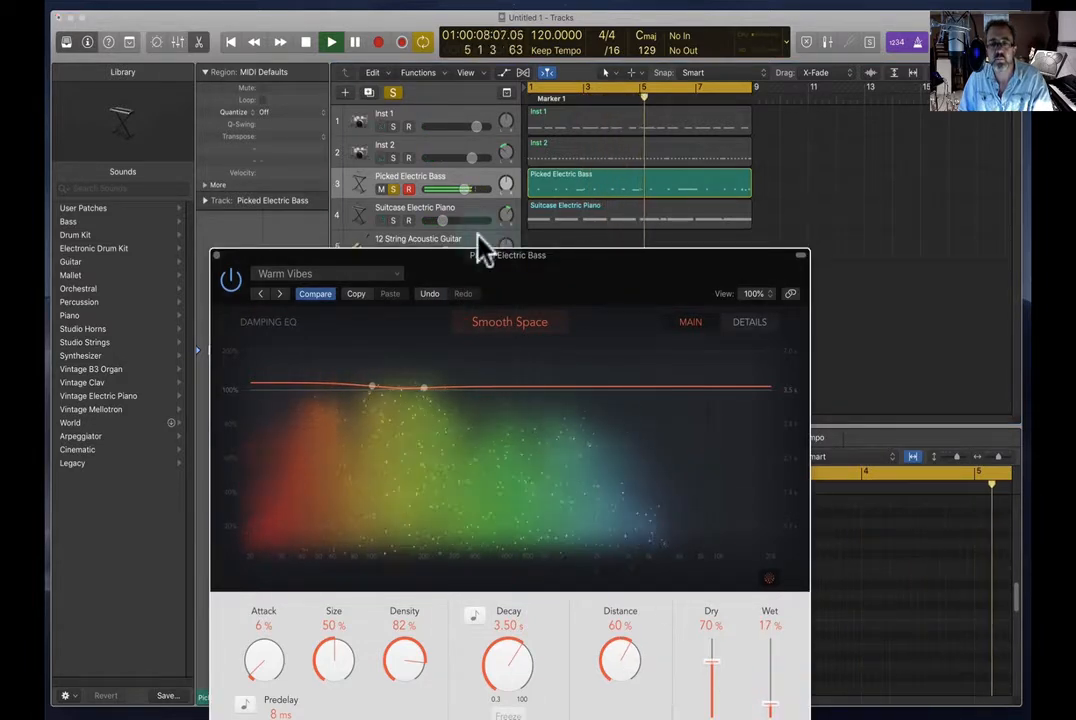
Compare the bass with its reverb bypassed and active, then set the wet level to 15% and close the reverb window
left_click(228, 281)
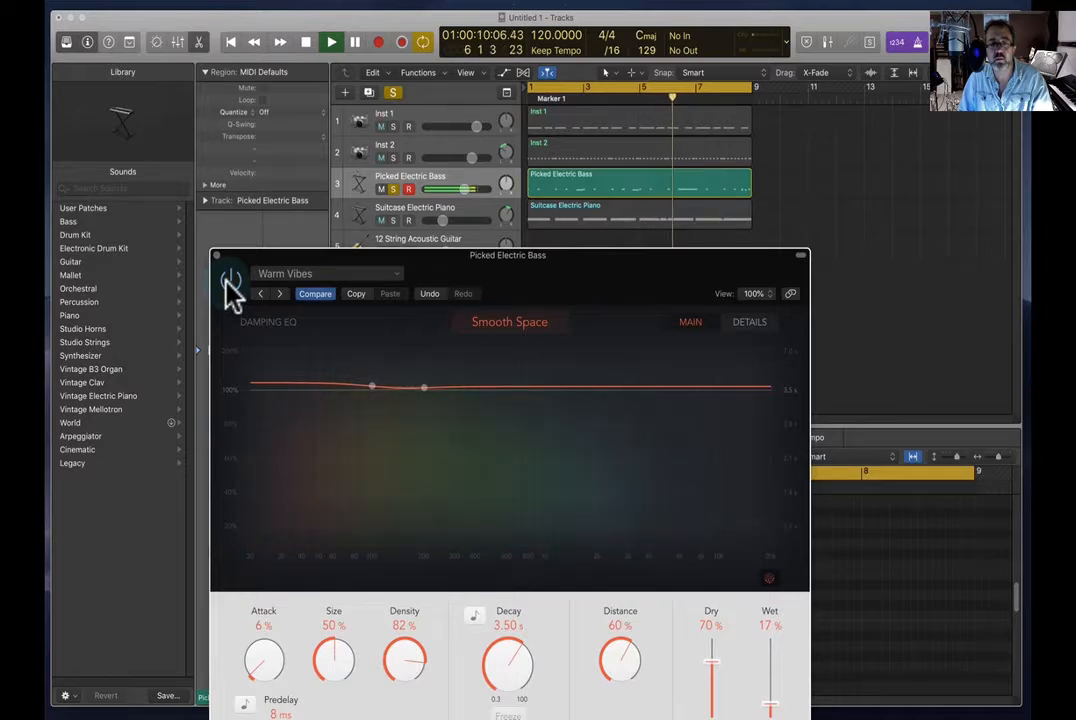
left_click(228, 282)
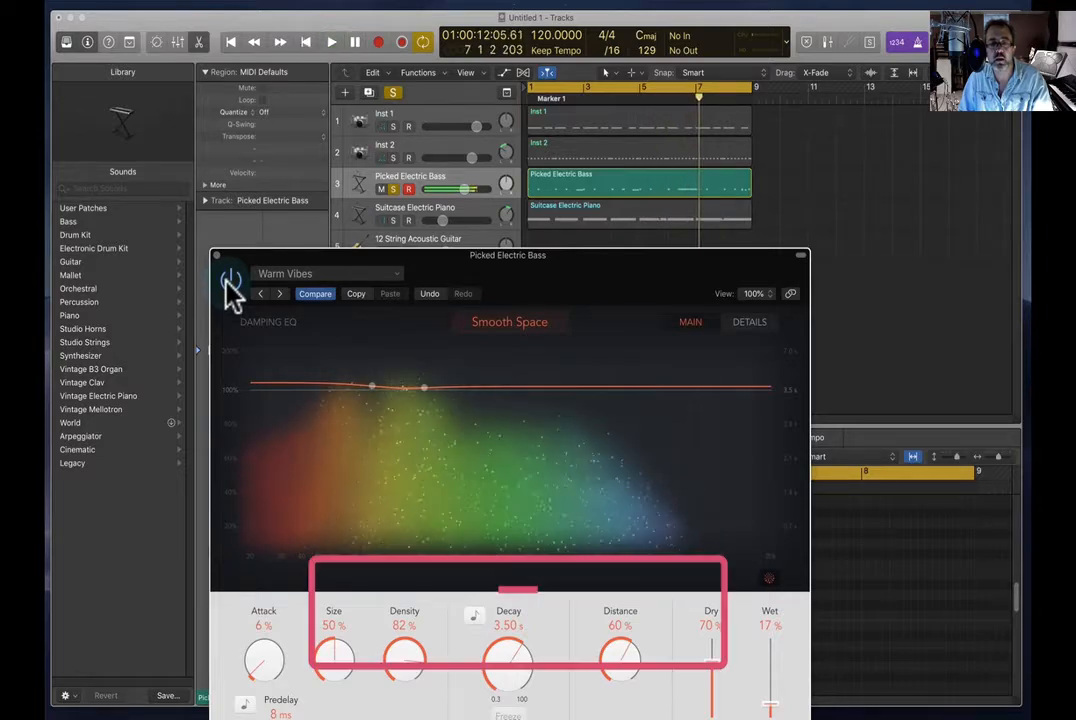
left_click_drag(770, 706, 770, 711)
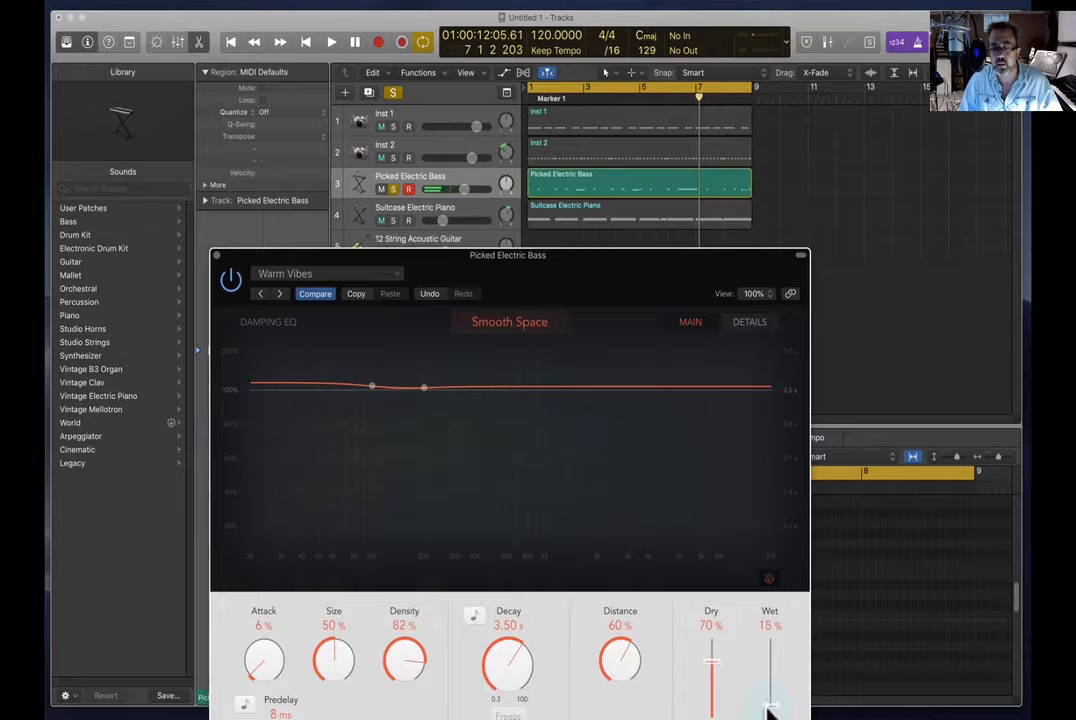
left_click(216, 255)
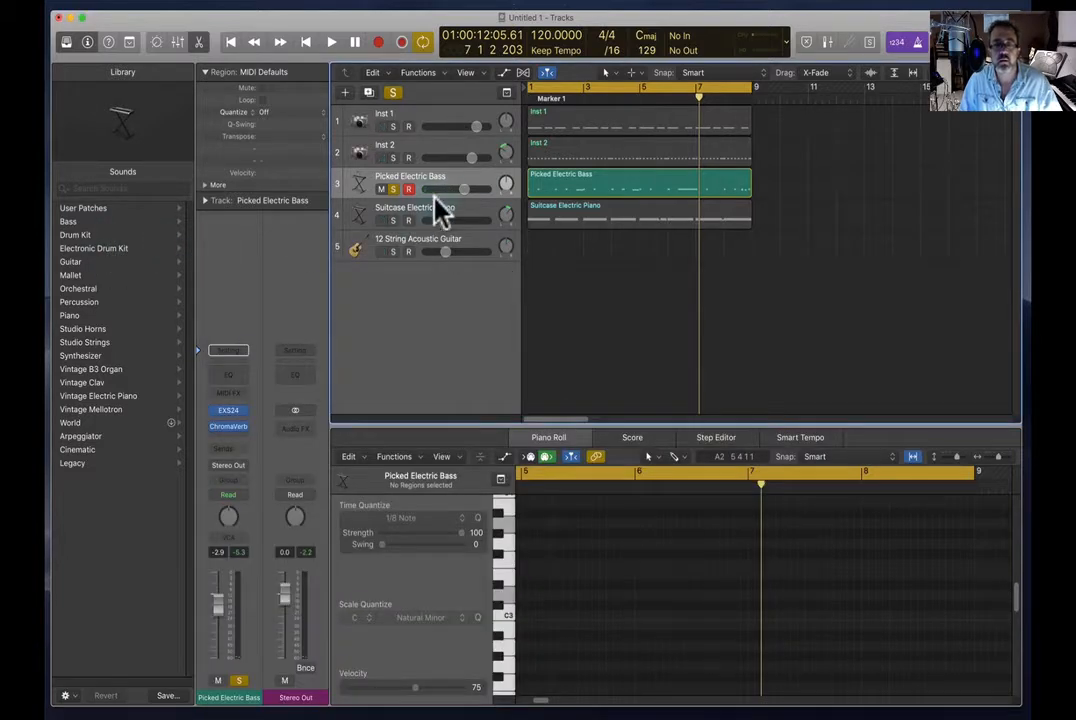
Clear the solo on the Picked Electric Bass track and play the full mix from the beginning
left_click(396, 92)
key("Return")
key("space")
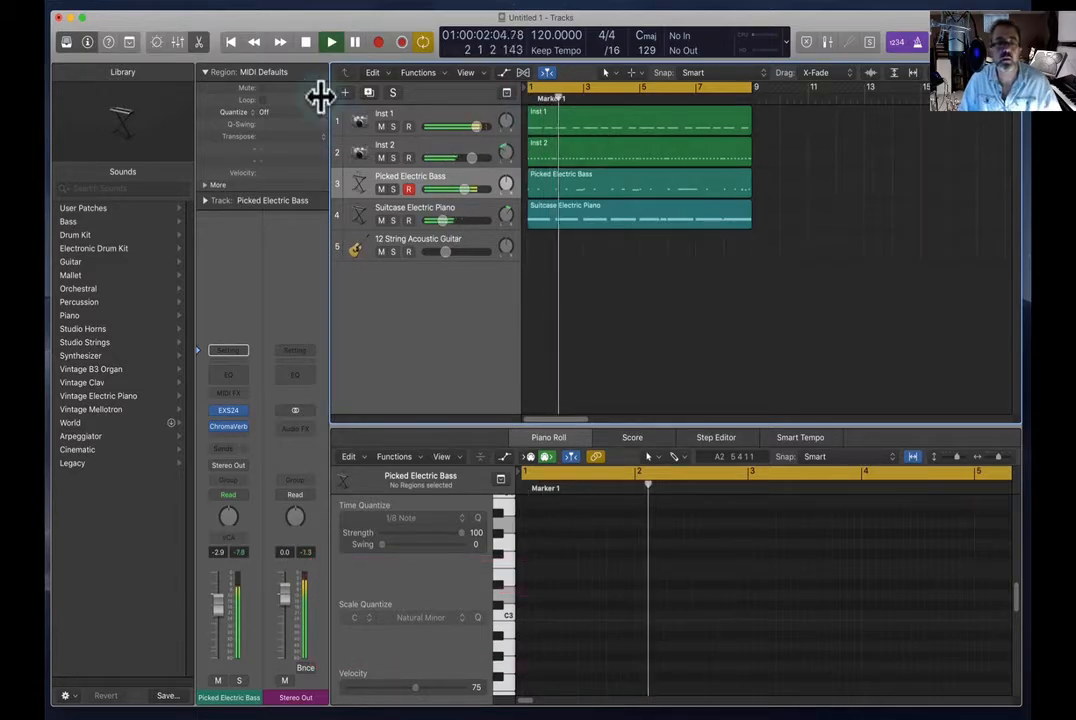
left_click(306, 42)
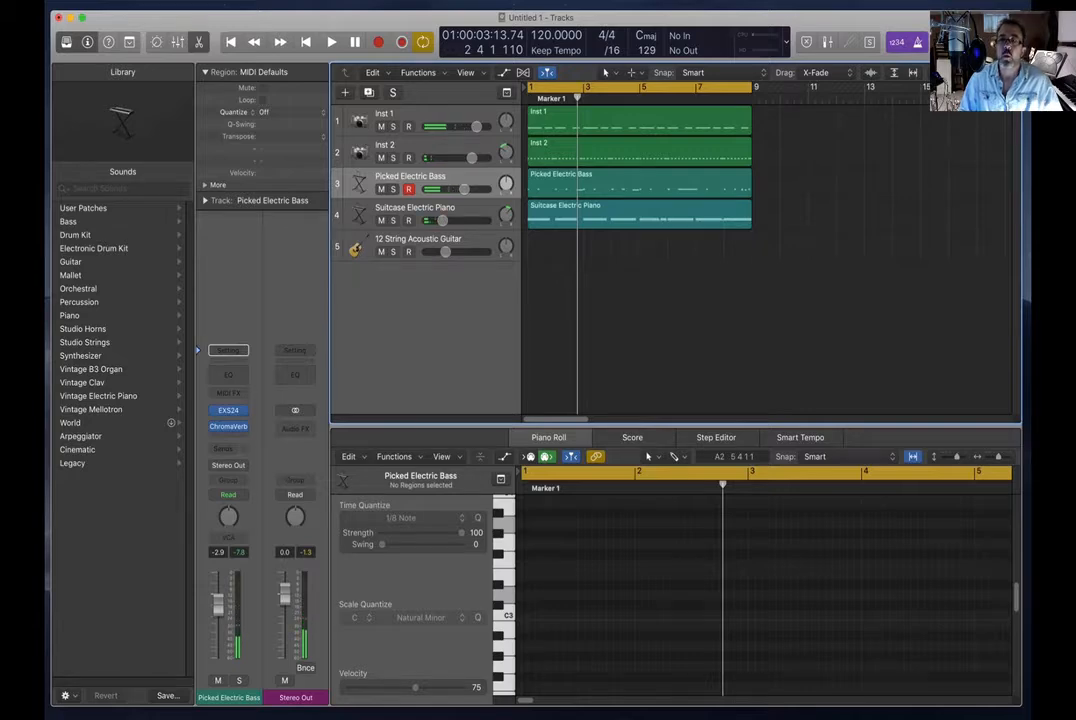
Open the Apple Loops browser and set the project key signature to C minor
left_click(848, 42)
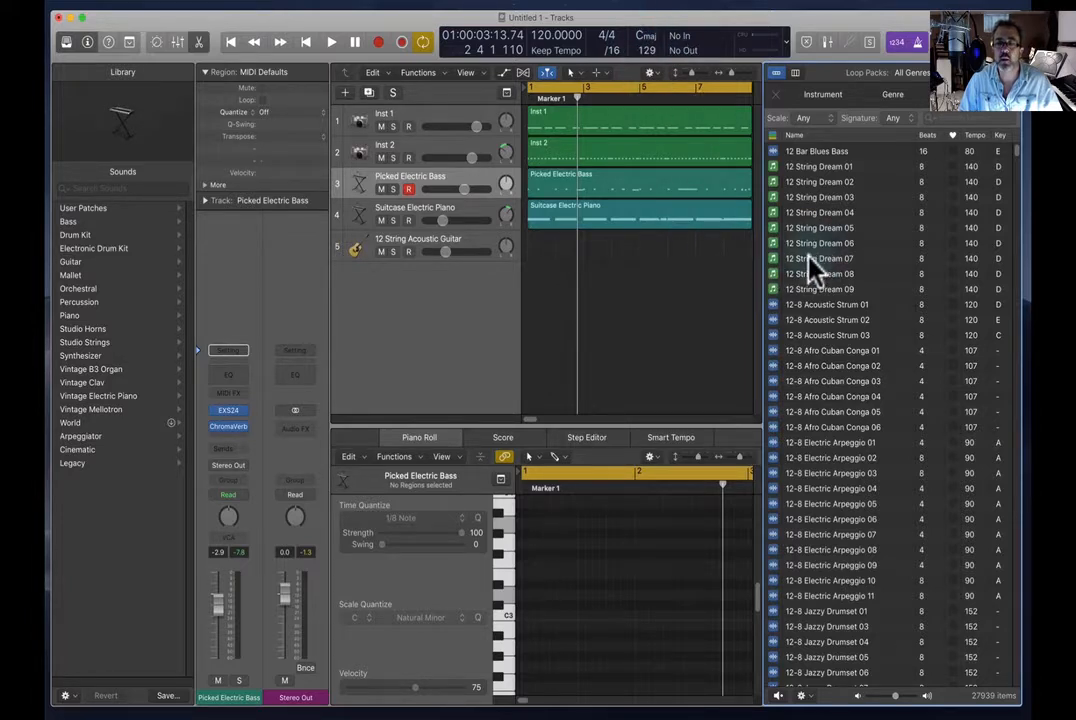
left_click(655, 35)
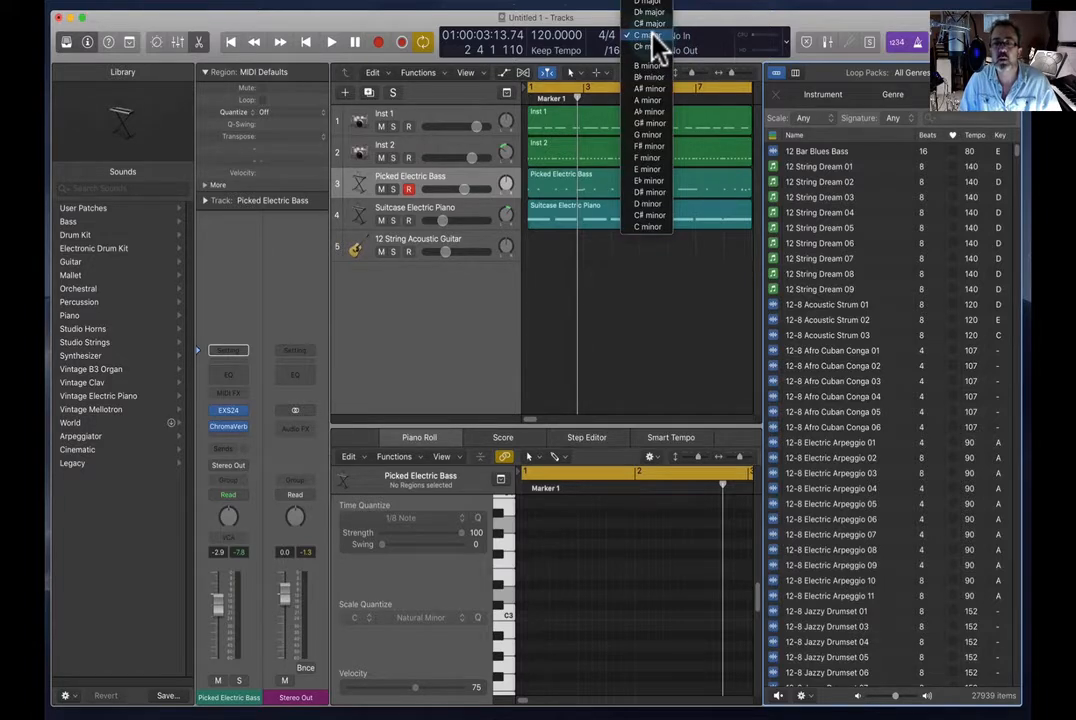
left_click(664, 222)
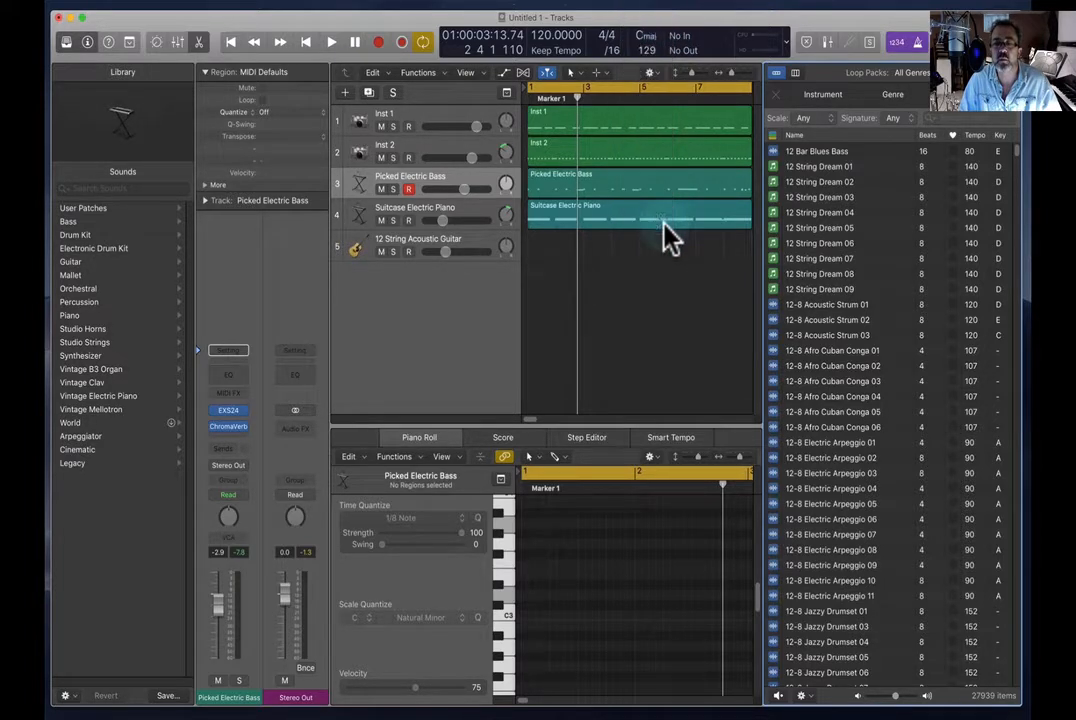
Preview the 12 String Dream 09 and 12 String Dream 06 loops and play the song for comparison
left_click(819, 291)
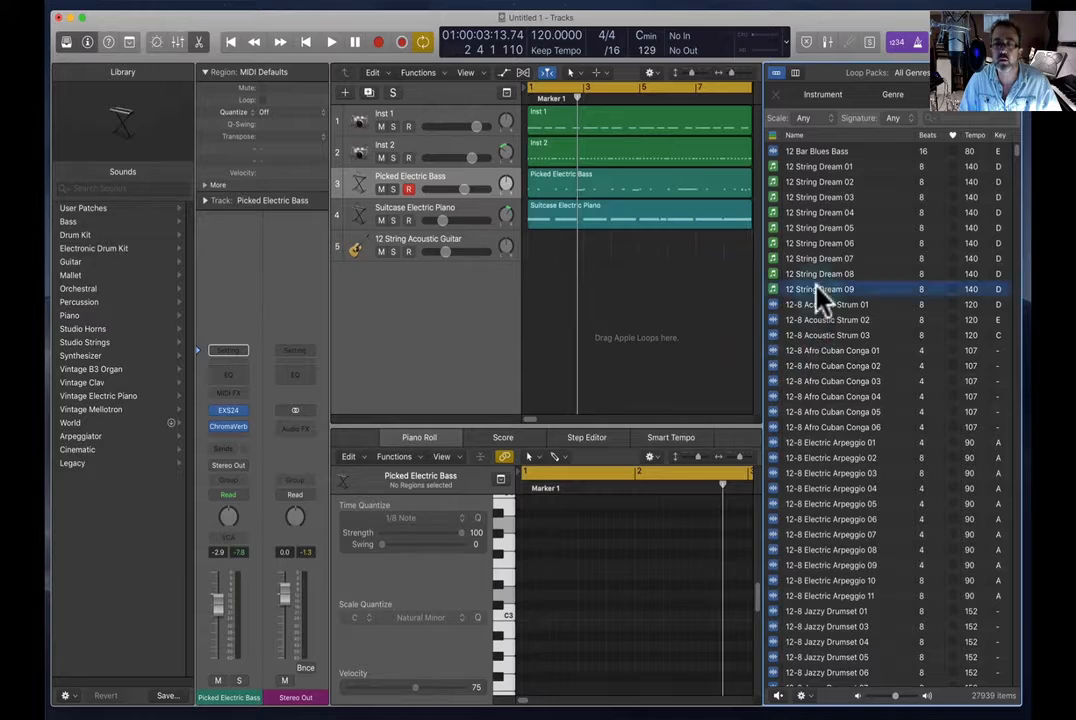
left_click(815, 245)
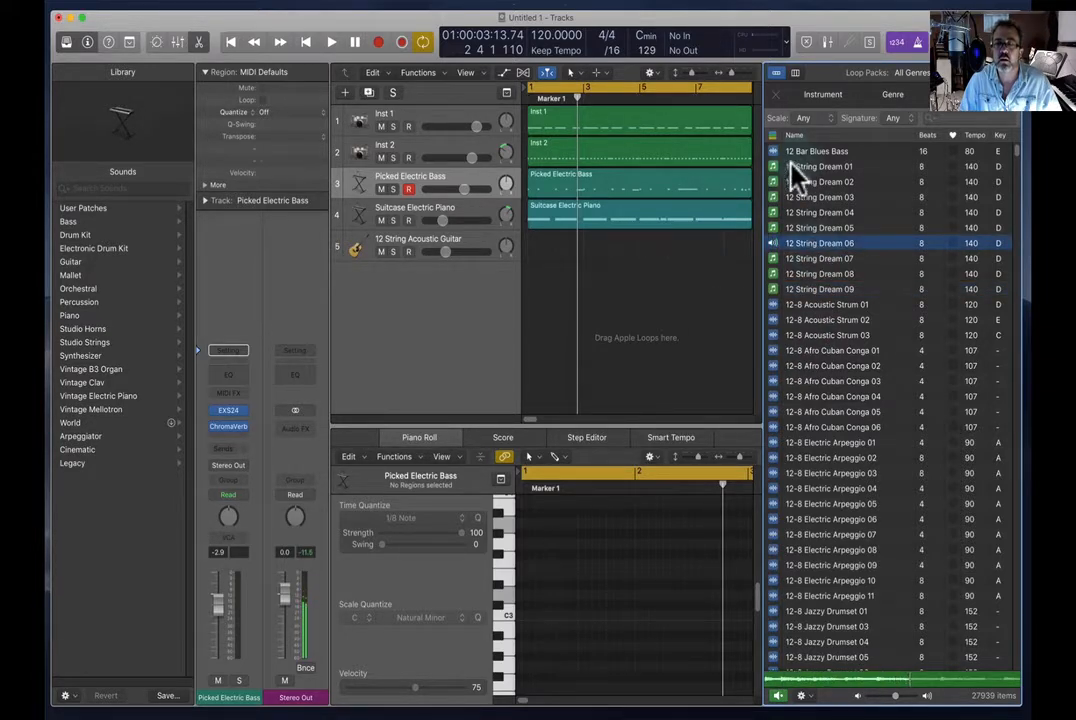
key("space")
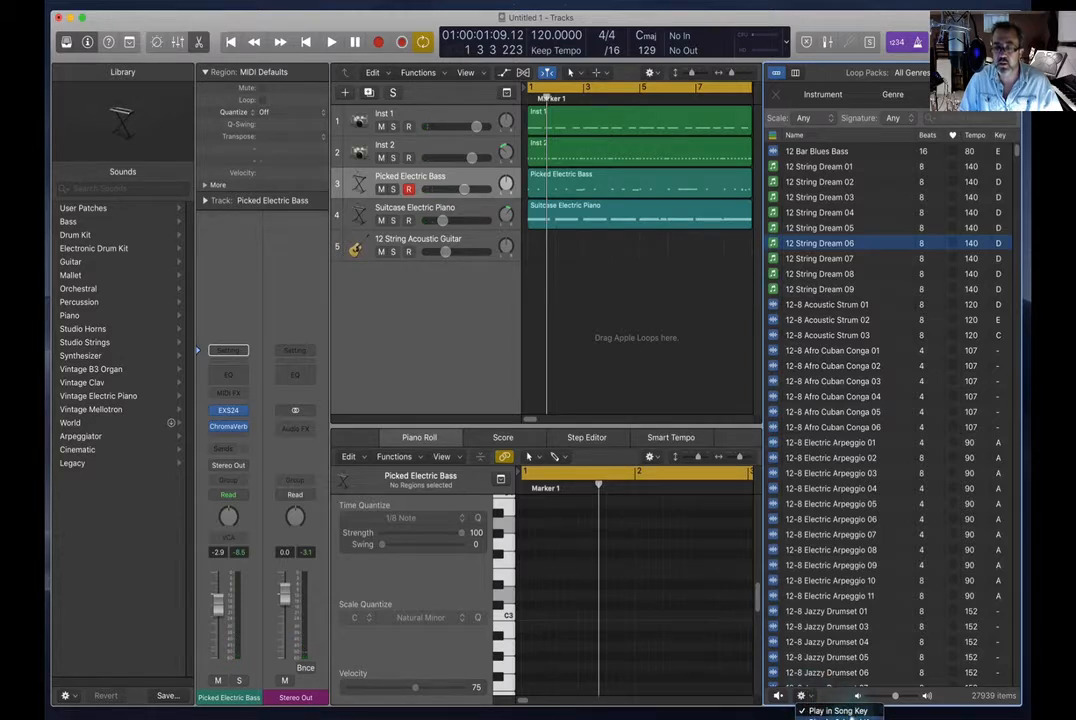
left_click(779, 696)
left_click(779, 696)
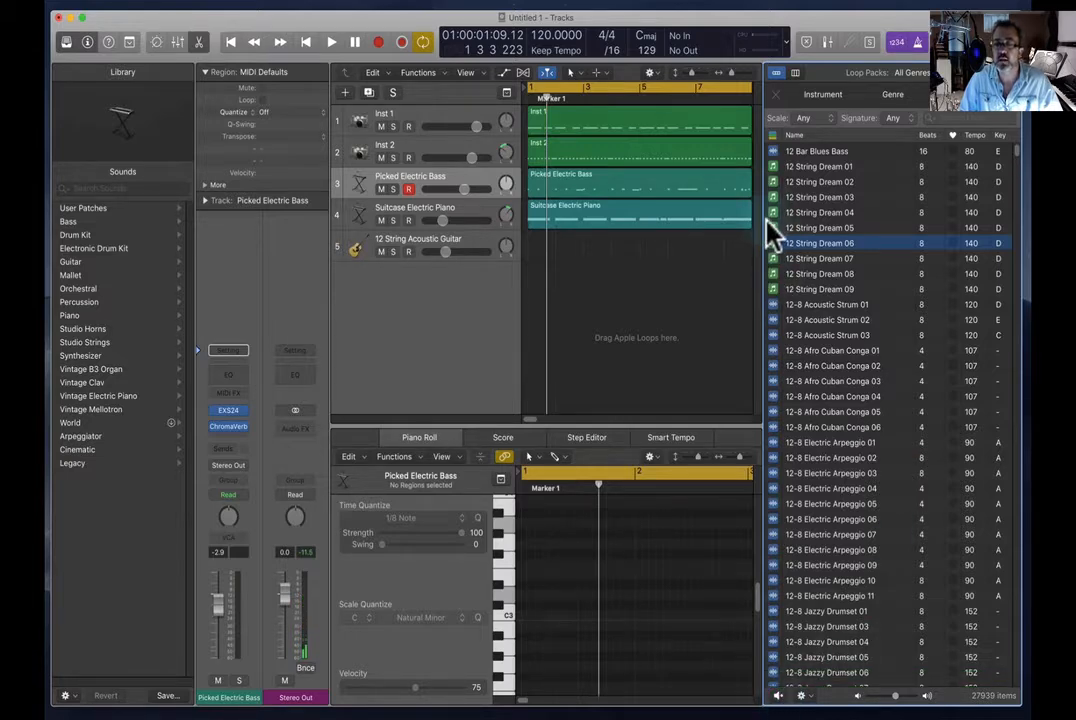
Preview the 2-Step Ahead Organ loop and add it at bar 5 on a new track below the acoustic guitar
scroll(862, 400, "down", 9)
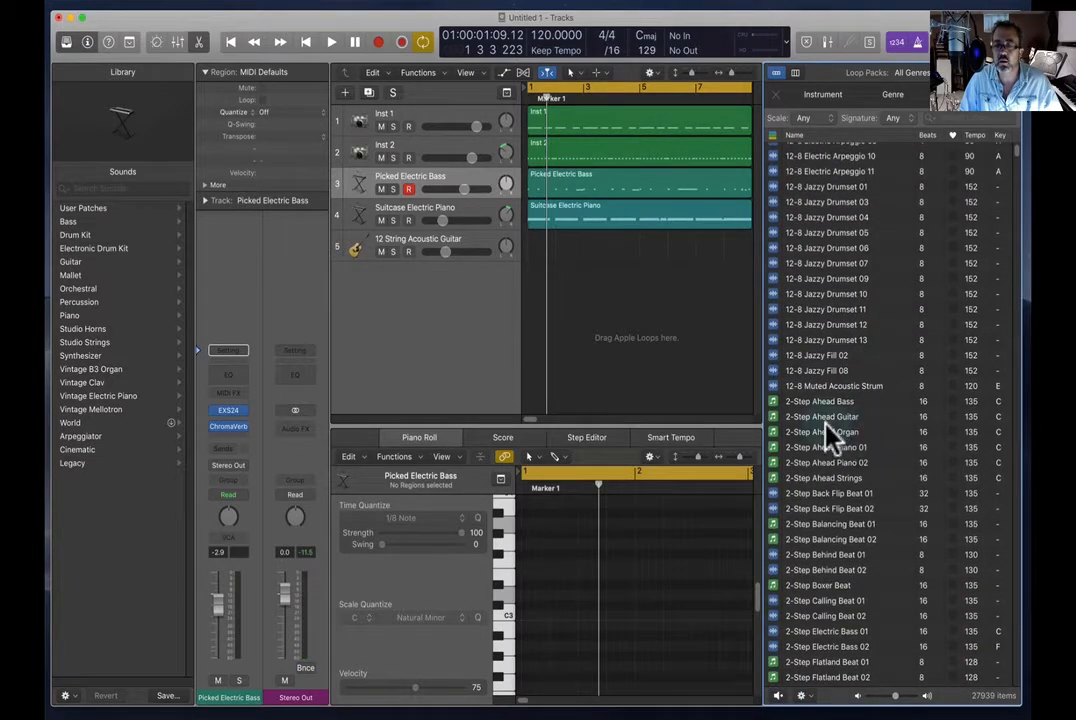
left_click(825, 428)
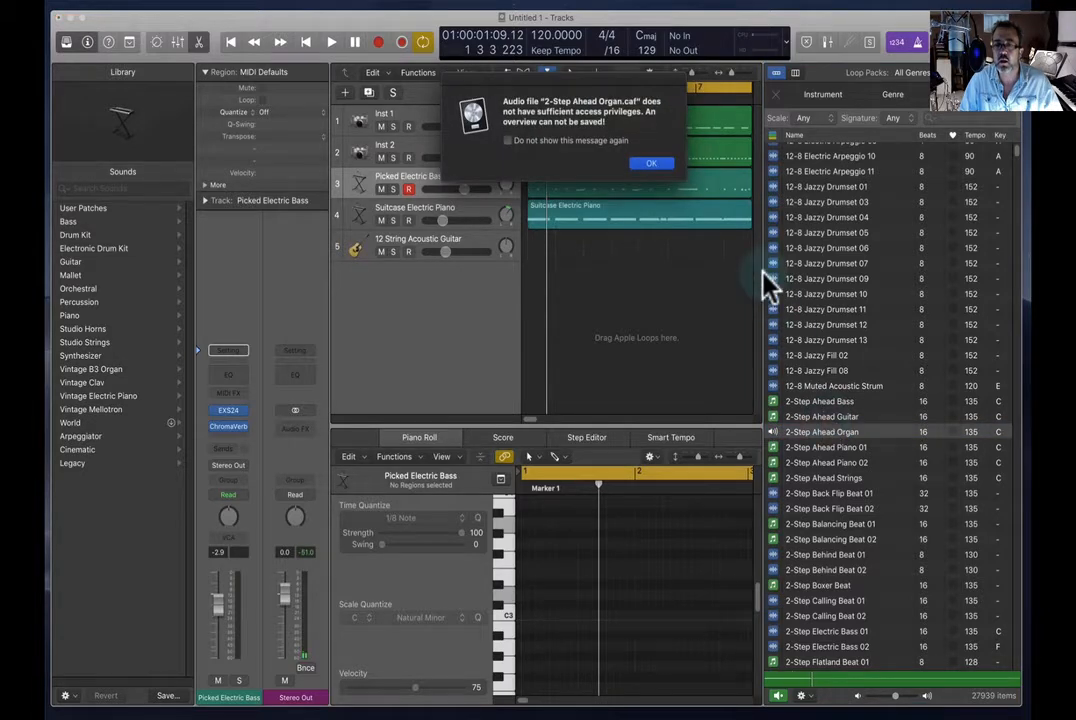
left_click(652, 164)
key("space")
key("space")
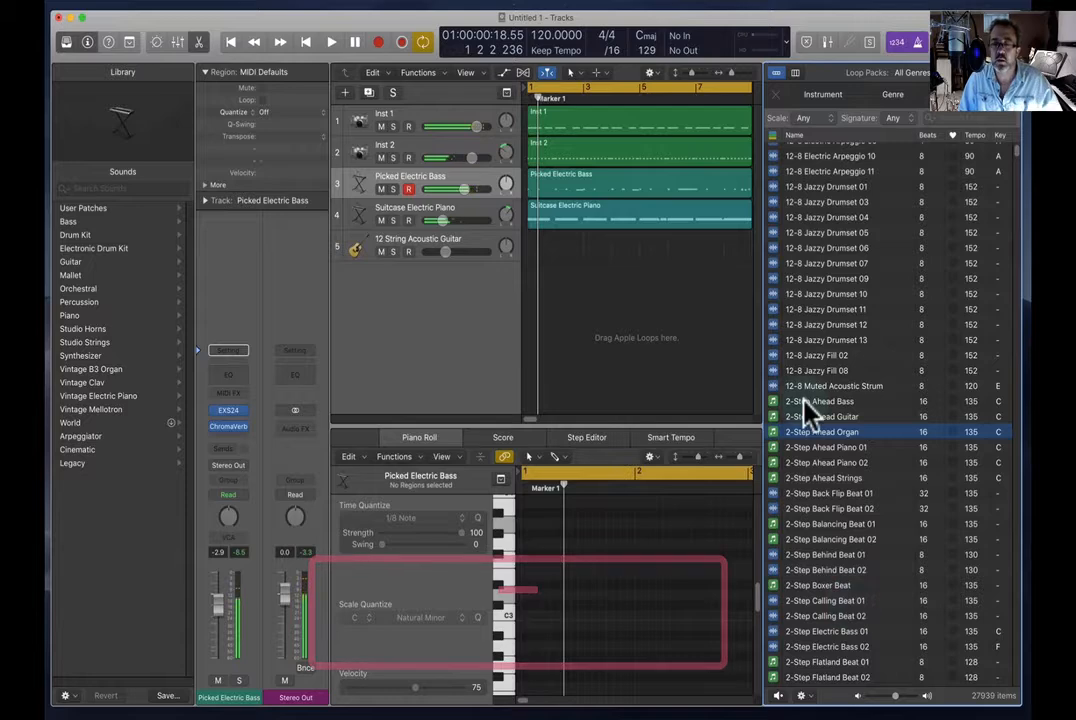
left_click_drag(800, 434, 643, 324)
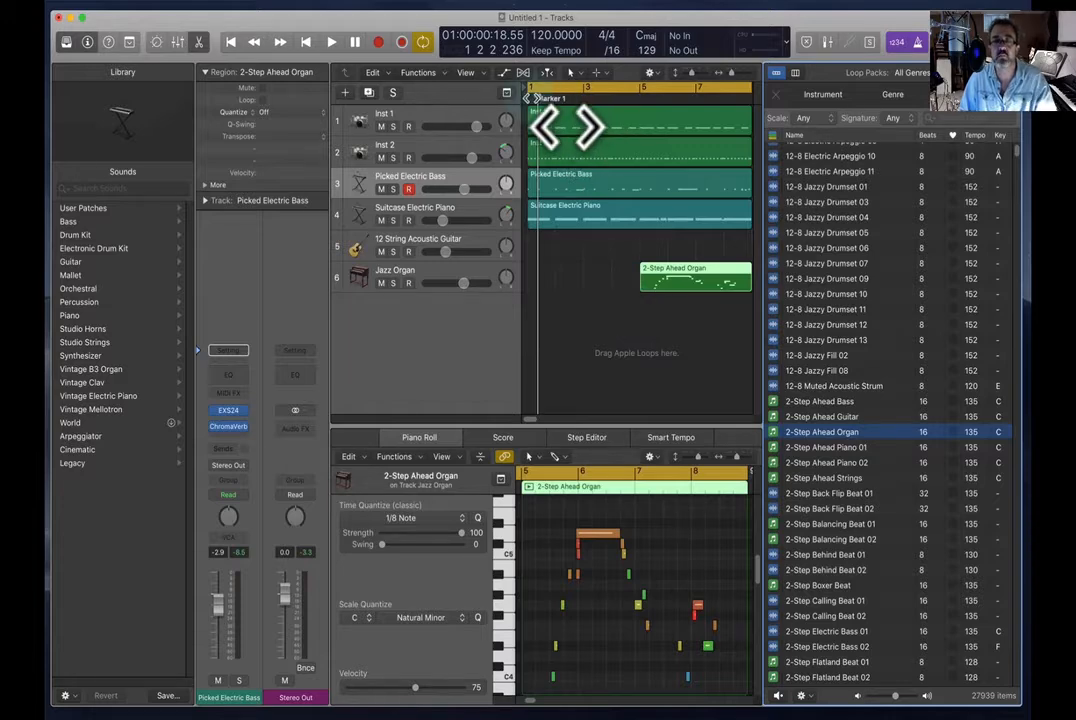
Play the song from the start with the loop browser closed and examine the Jazz Organ loop's notes in the Piano Roll
key("Return")
key("space")
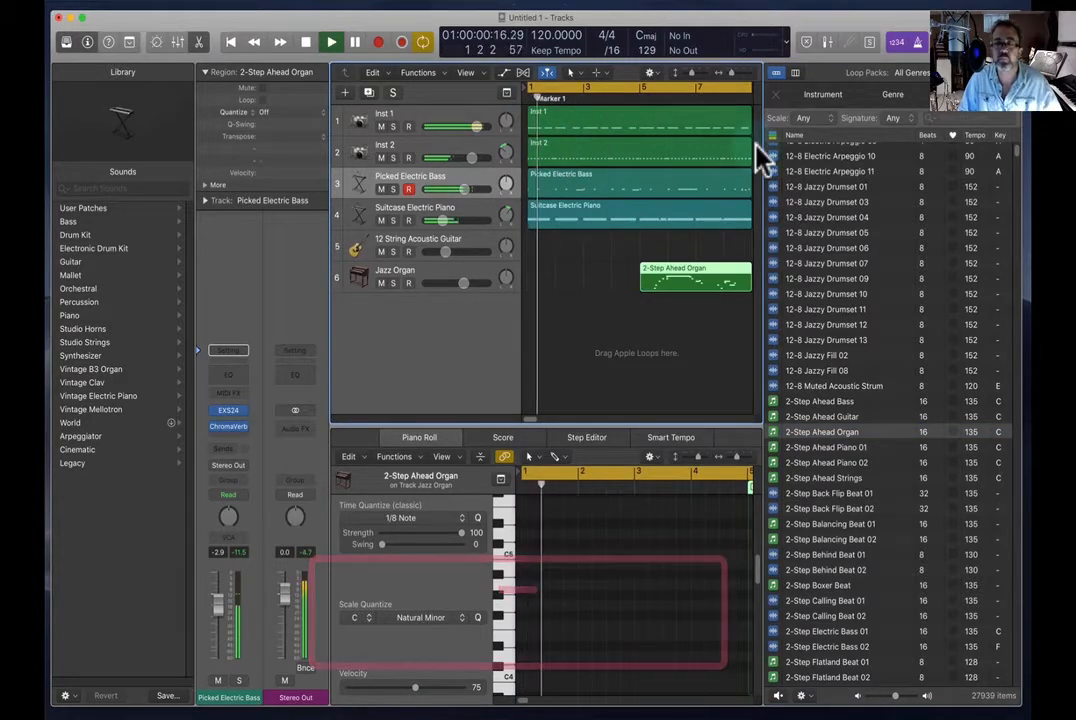
key("o")
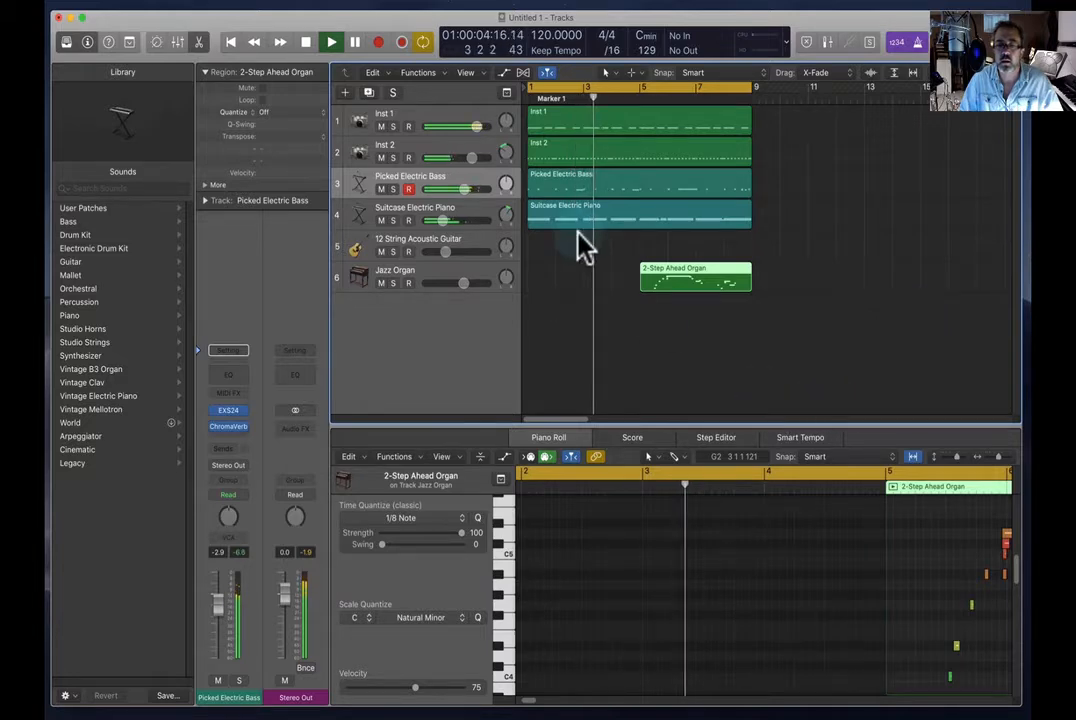
left_click(492, 276)
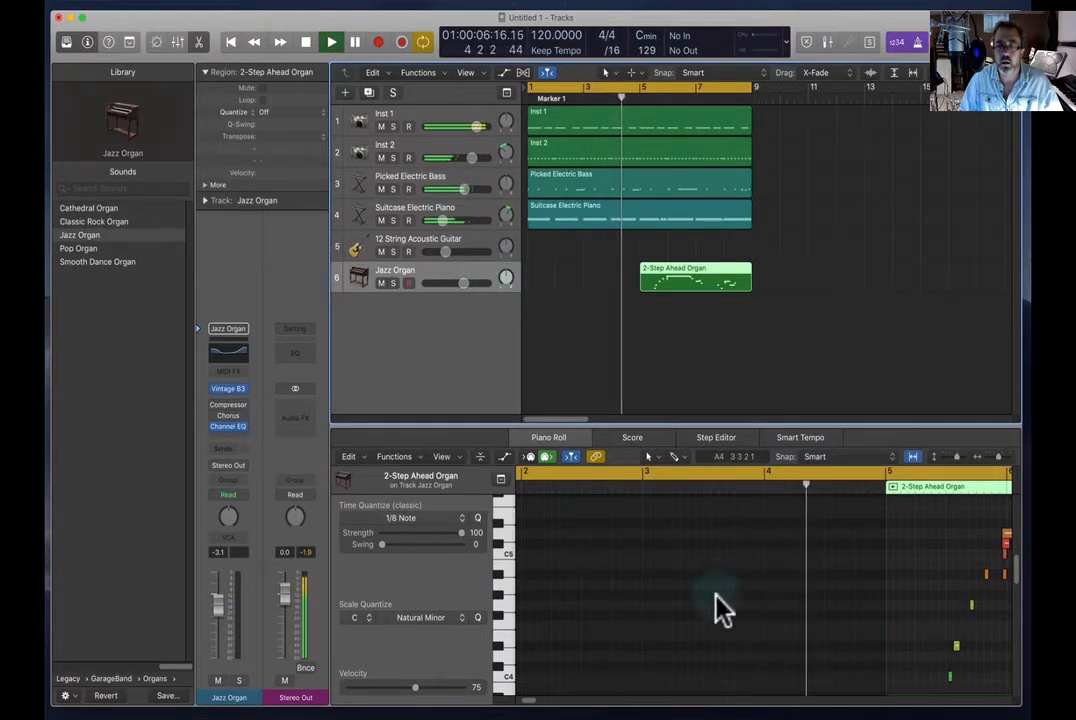
left_click_drag(530, 700, 541, 700)
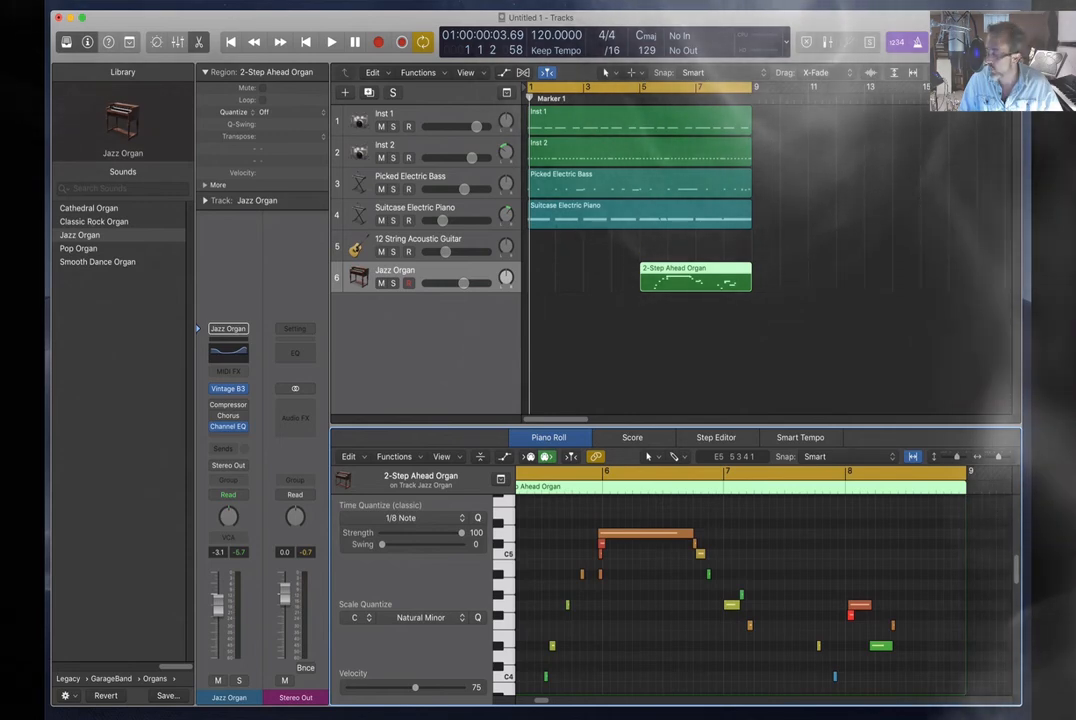
key("Escape")
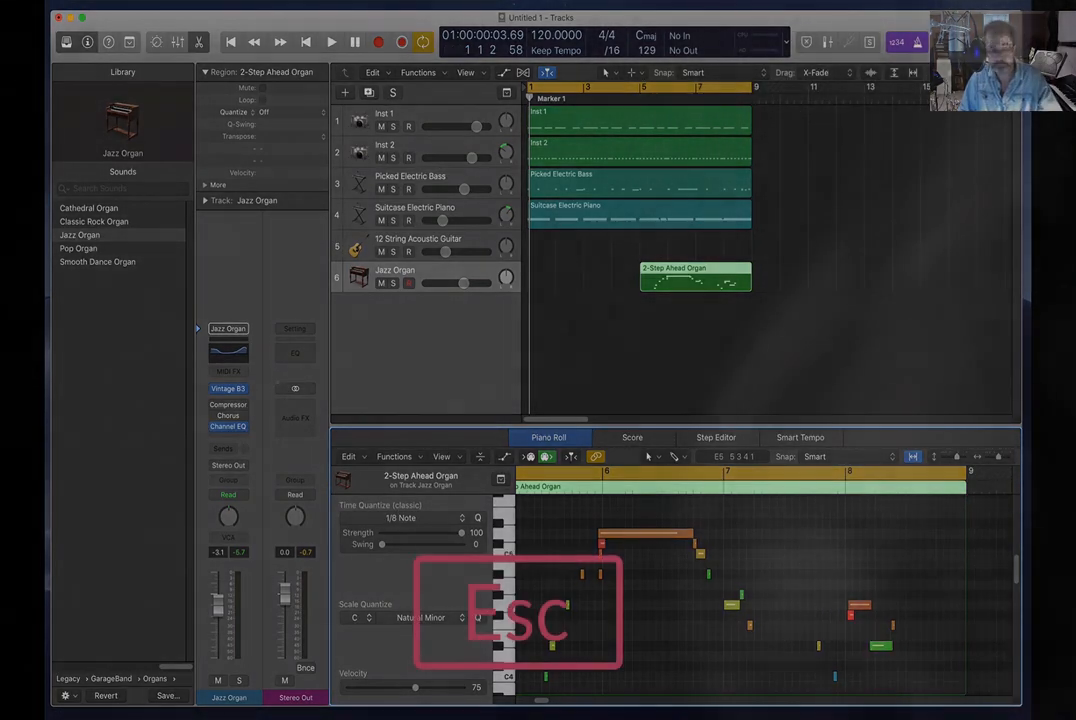